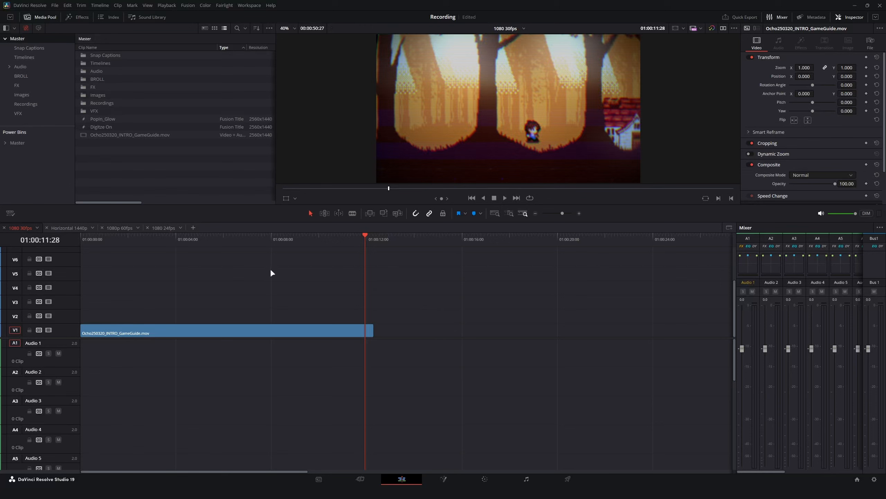
Preview the intro clip by scrubbing it and watching it full screen.
{"action": "left_click_drag", "start_coordinate": [243, 240], "coordinate": [358, 265]}
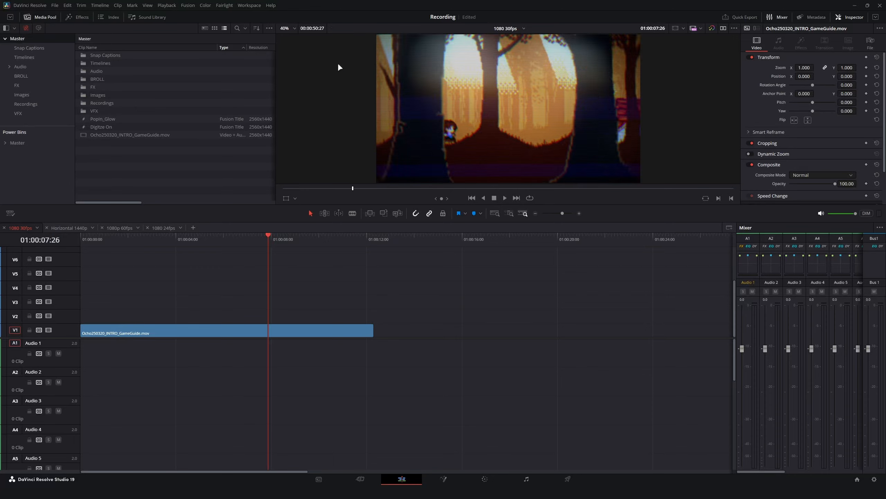
{"action": "key", "text": "ctrl+f"}
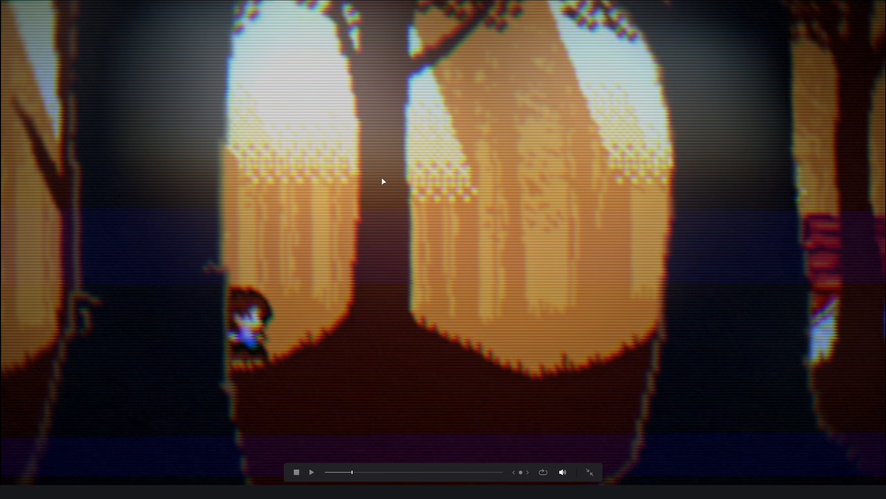
{"action": "key", "text": "Escape"}
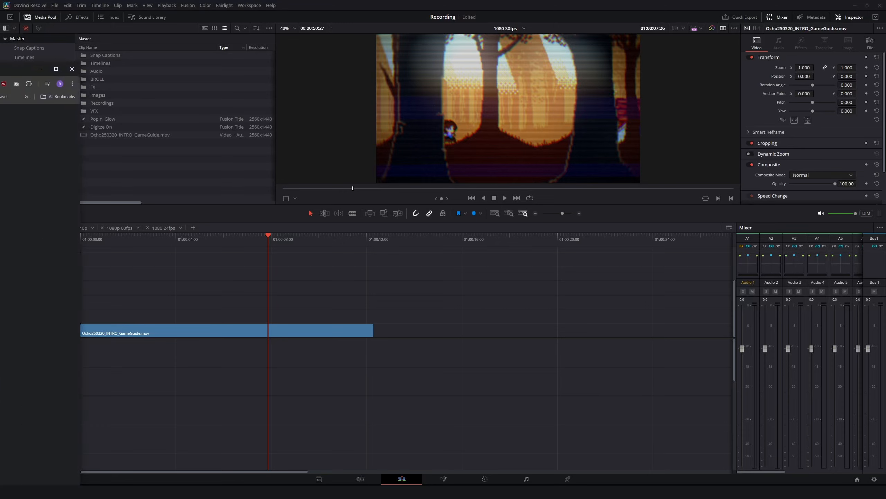
Bring the browser over the editor, select the Mystic Woods page address and scroll the page.
{"action": "left_click_drag", "start_coordinate": [0, 70], "coordinate": [523, 48]}
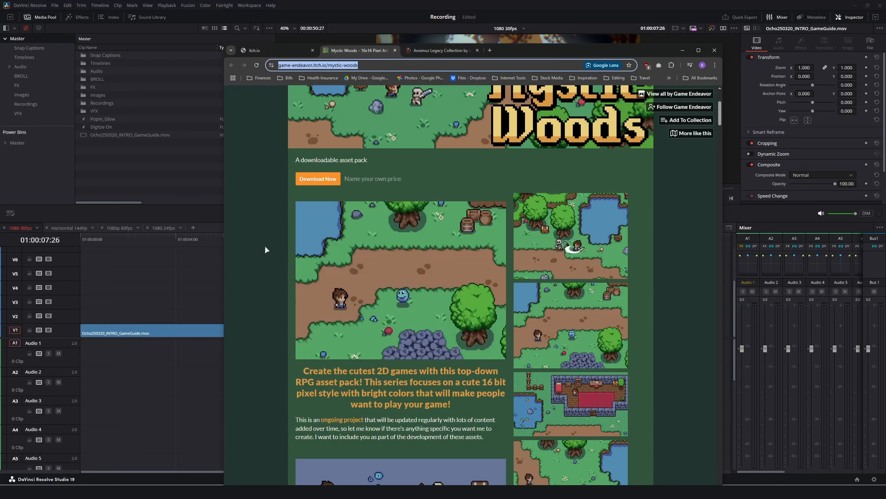
{"action": "left_click", "coordinate": [384, 65]}
{"action": "left_click_drag", "start_coordinate": [383, 65], "coordinate": [252, 68]}
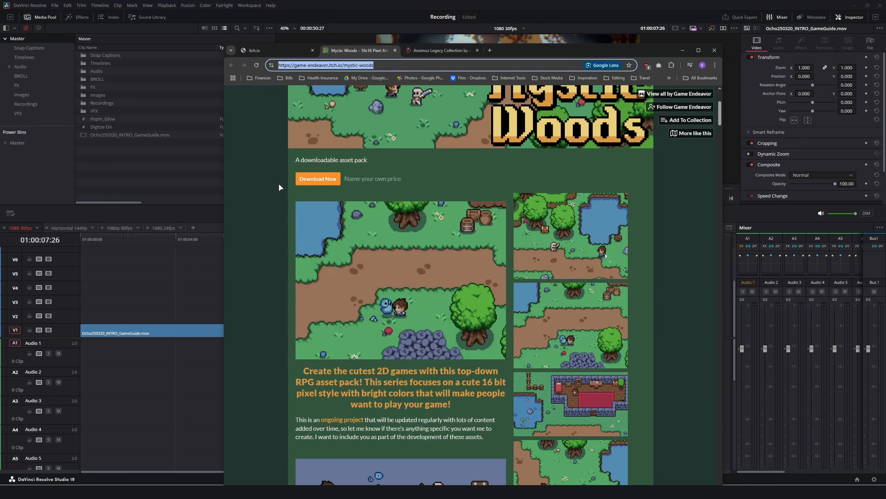
{"action": "scroll", "coordinate": [281, 192], "scroll_direction": "up", "scroll_amount": 4}
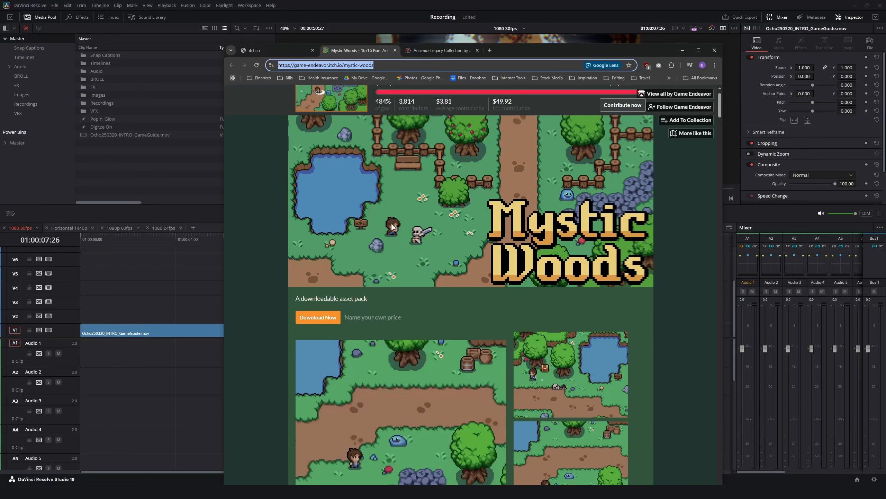
{"action": "scroll", "coordinate": [387, 310], "scroll_direction": "down", "scroll_amount": 5}
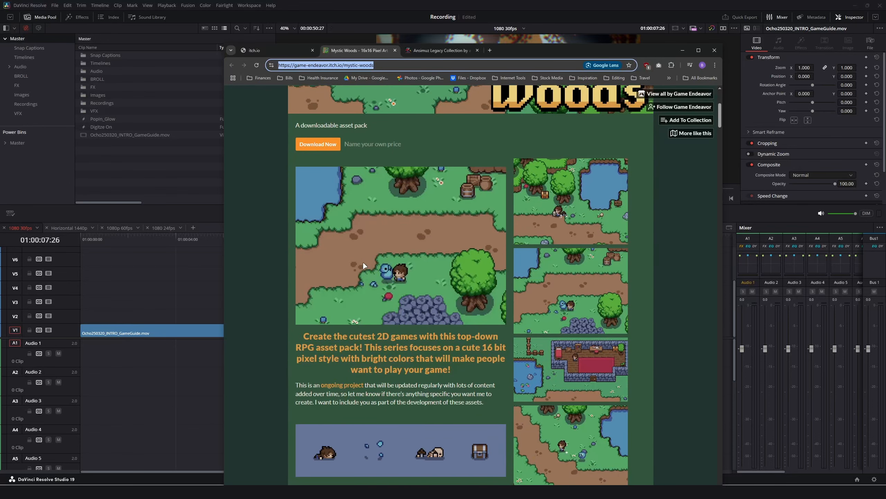
Switch to the Legacy Collection asset pack page and scroll through it.
{"action": "left_click", "coordinate": [419, 49]}
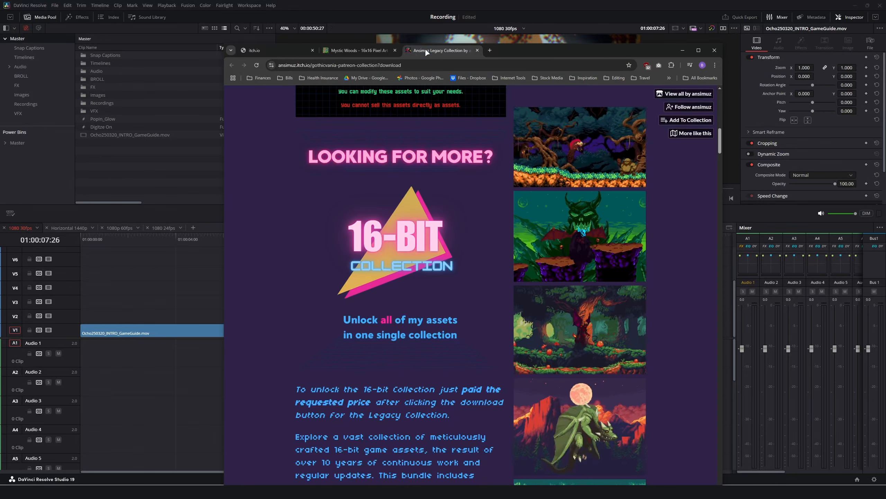
{"action": "scroll", "coordinate": [367, 241], "scroll_direction": "up", "scroll_amount": 8}
{"action": "scroll", "coordinate": [356, 242], "scroll_direction": "up", "scroll_amount": 7}
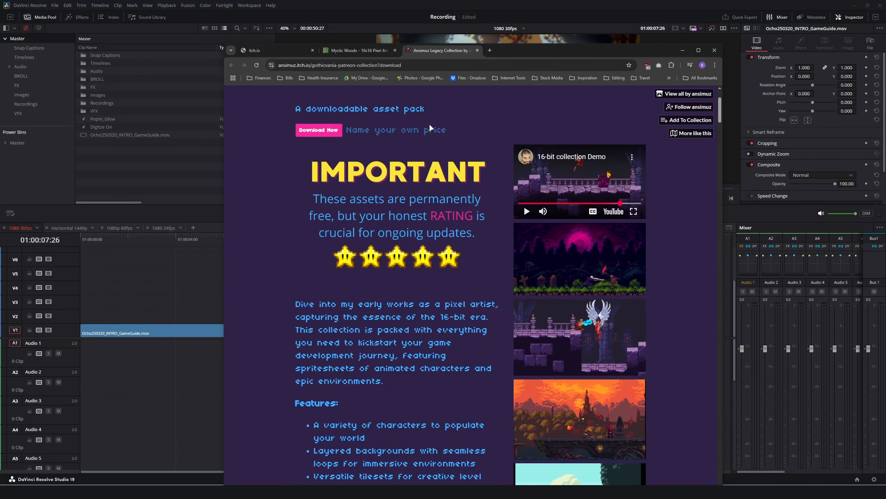
{"action": "scroll", "coordinate": [386, 262], "scroll_direction": "down", "scroll_amount": 3}
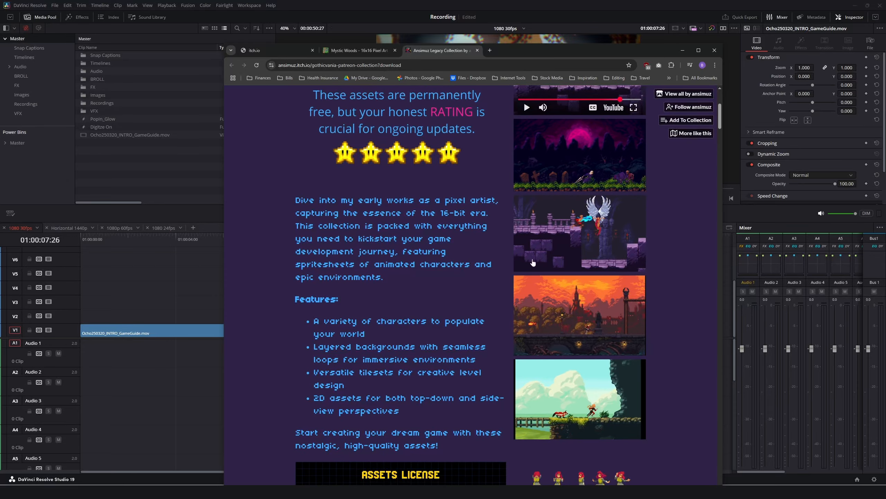
{"action": "scroll", "coordinate": [339, 298], "scroll_direction": "down", "scroll_amount": 8}
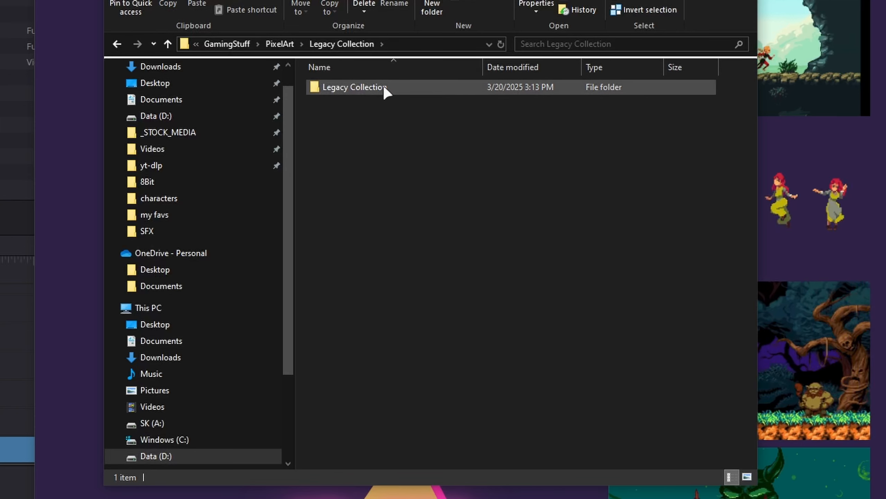
Browse Legacy Collection > Assets > Environments > parallax_forest_pack web and view its v2 and v1 previews.
{"action": "double_click", "coordinate": [384, 87]}
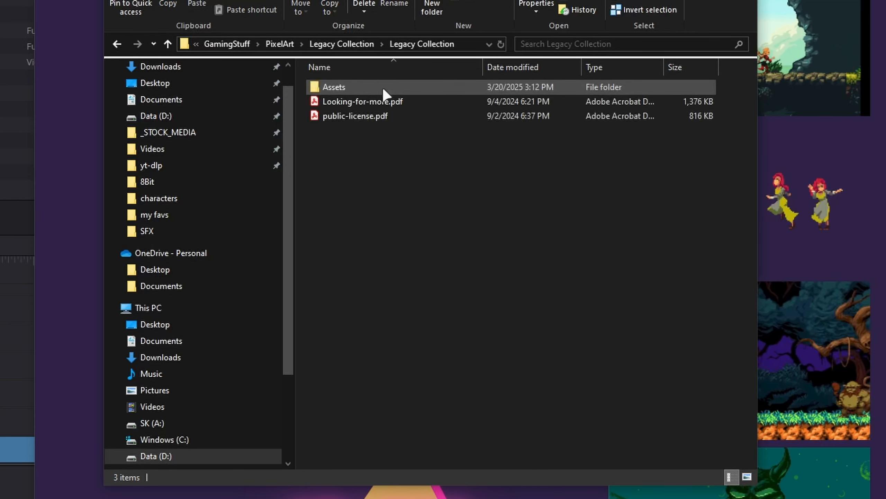
{"action": "double_click", "coordinate": [390, 88]}
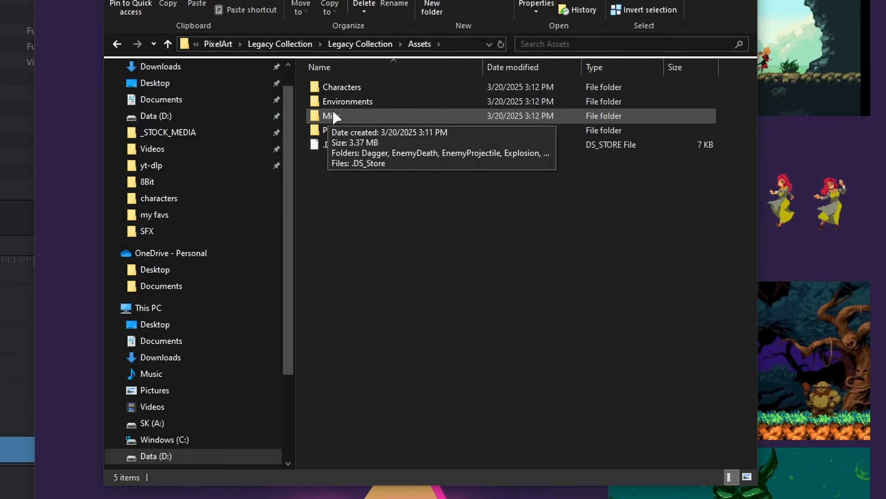
{"action": "mouse_move", "coordinate": [374, 98]}
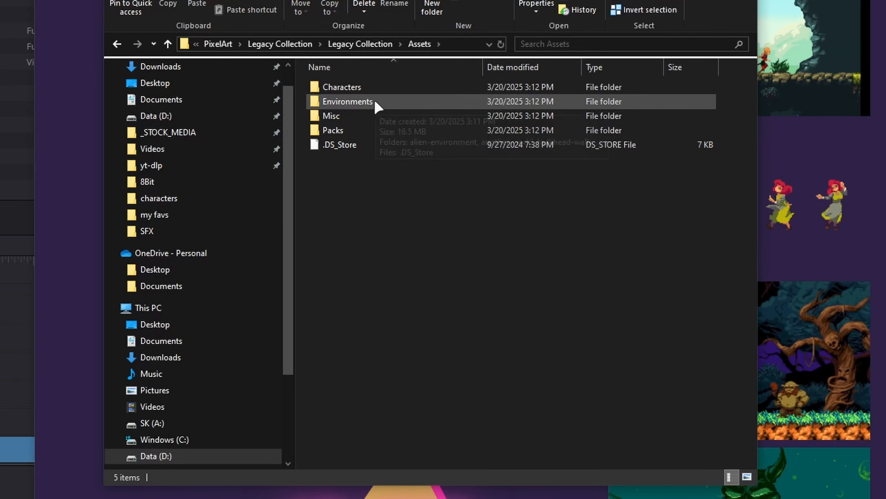
{"action": "double_click", "coordinate": [374, 98]}
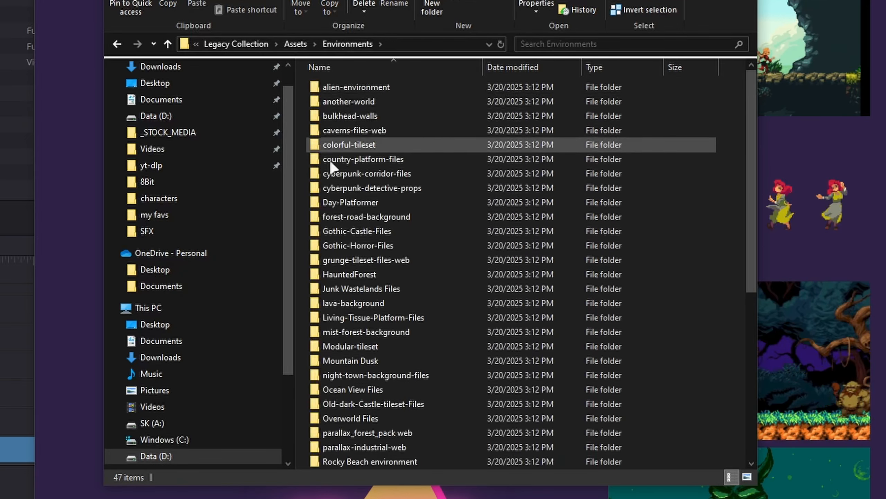
{"action": "scroll", "coordinate": [407, 216], "scroll_direction": "down", "scroll_amount": 7}
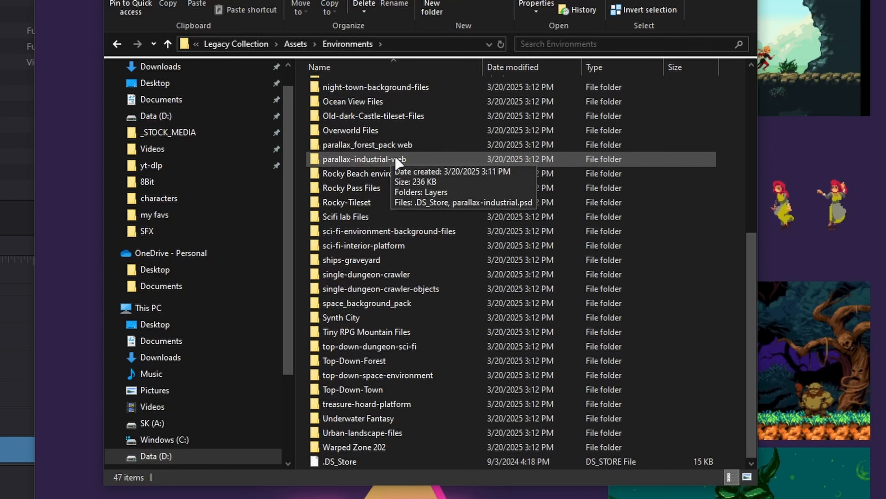
{"action": "double_click", "coordinate": [384, 144]}
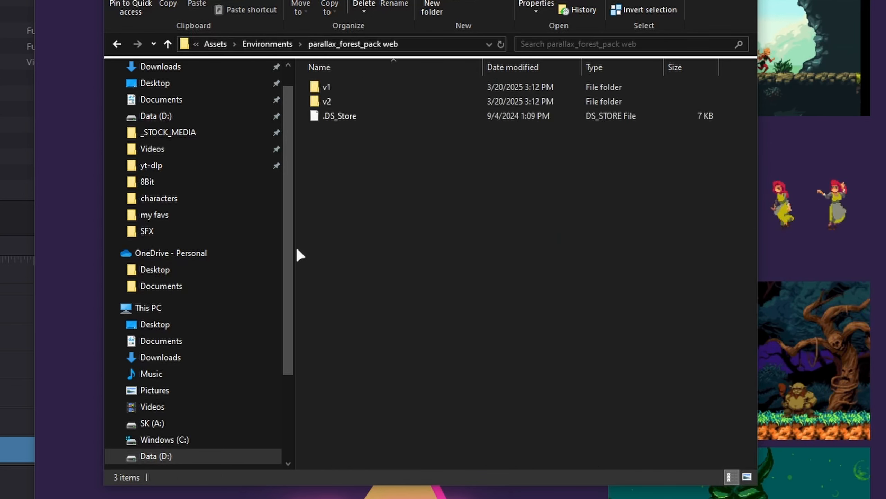
{"action": "double_click", "coordinate": [349, 101]}
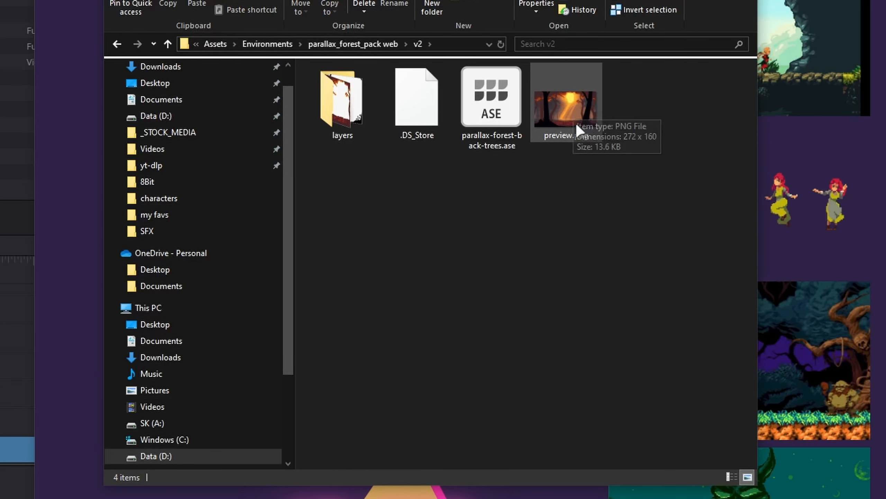
{"action": "left_click", "coordinate": [169, 44]}
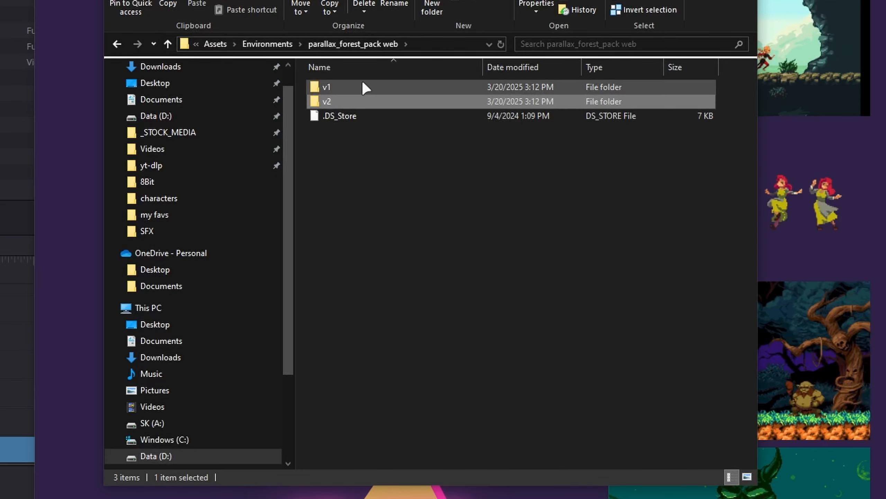
{"action": "double_click", "coordinate": [362, 81]}
{"action": "left_click", "coordinate": [633, 114]}
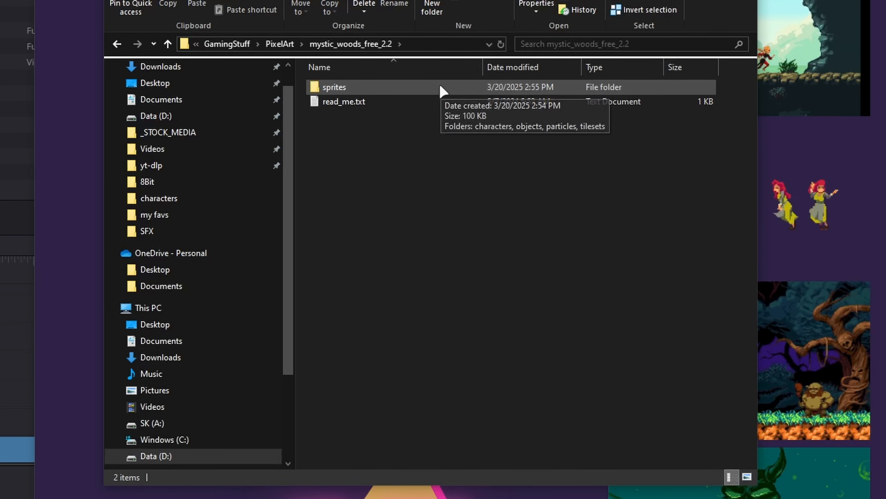
Select player.png in mystic_woods_free_2.2 > sprites > characters, then close the folder window.
{"action": "double_click", "coordinate": [441, 87]}
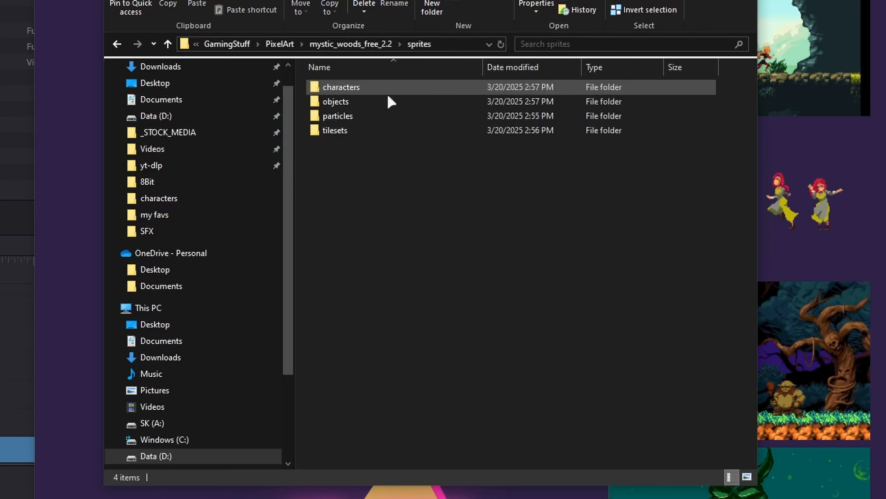
{"action": "double_click", "coordinate": [366, 87]}
{"action": "left_click", "coordinate": [338, 98]}
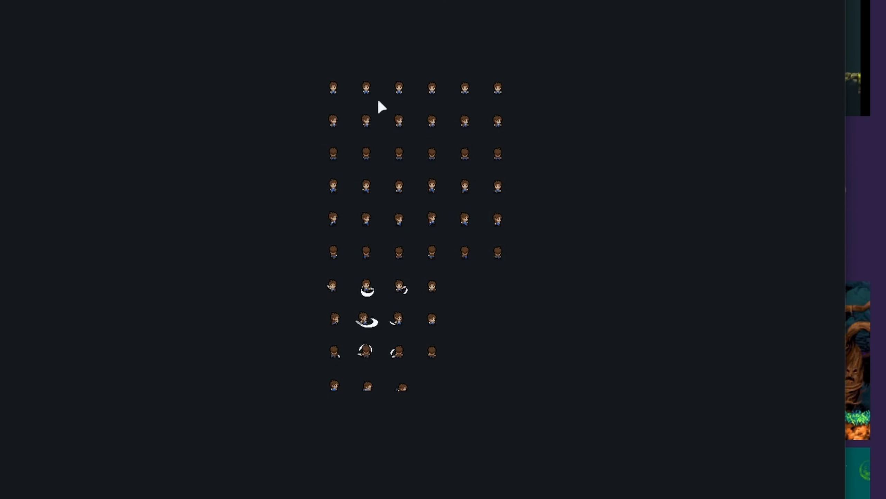
{"action": "scroll", "coordinate": [378, 101], "scroll_direction": "up", "scroll_amount": 6}
{"action": "scroll", "coordinate": [185, 39], "scroll_direction": "down", "scroll_amount": 2}
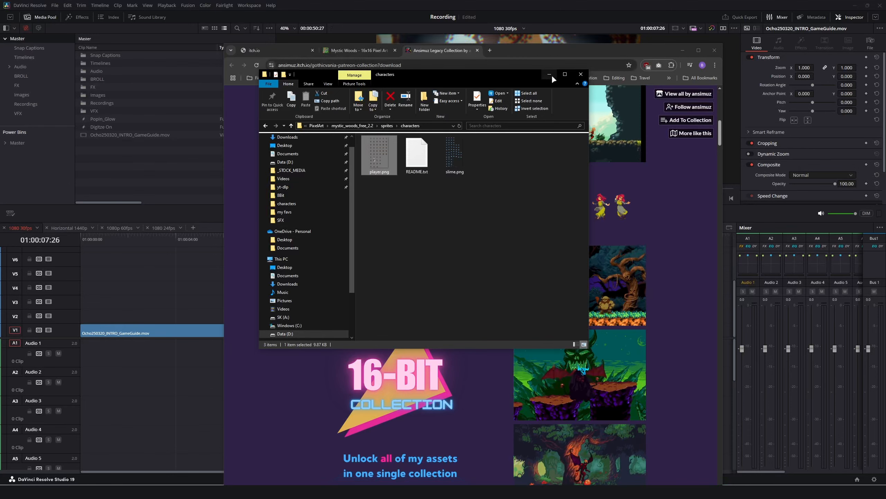
{"action": "left_click", "coordinate": [579, 75]}
Shift the intro clip to about 01:00:14 and add a seven-second Fusion Composition at V1's start.
{"action": "left_click_drag", "start_coordinate": [539, 52], "coordinate": [0, 48]}
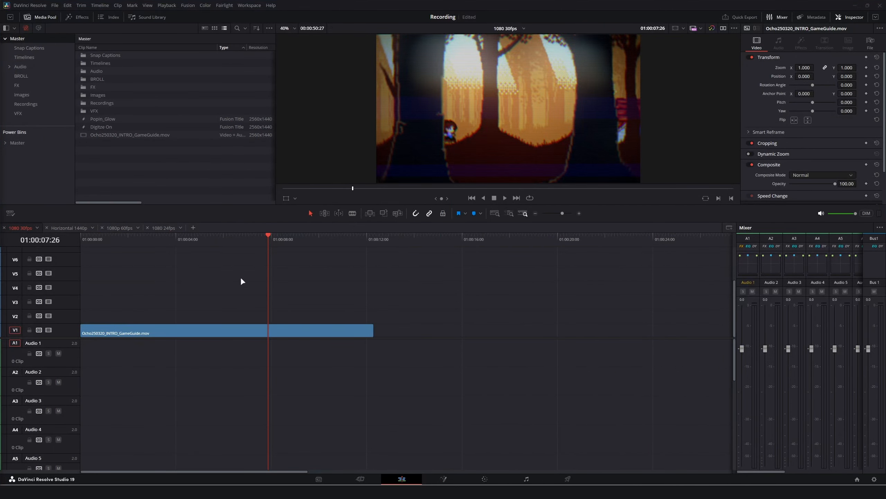
{"action": "left_click_drag", "start_coordinate": [138, 332], "coordinate": [453, 332]}
{"action": "left_click", "coordinate": [177, 240]}
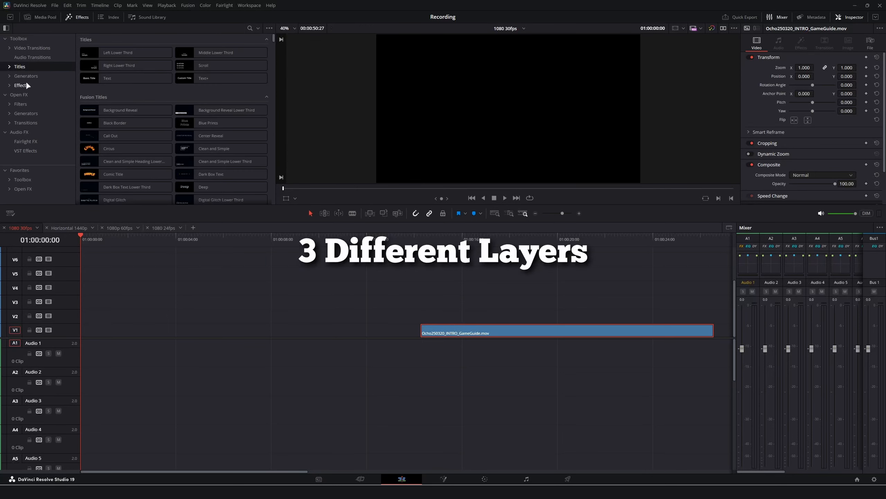
{"action": "left_click", "coordinate": [27, 84]}
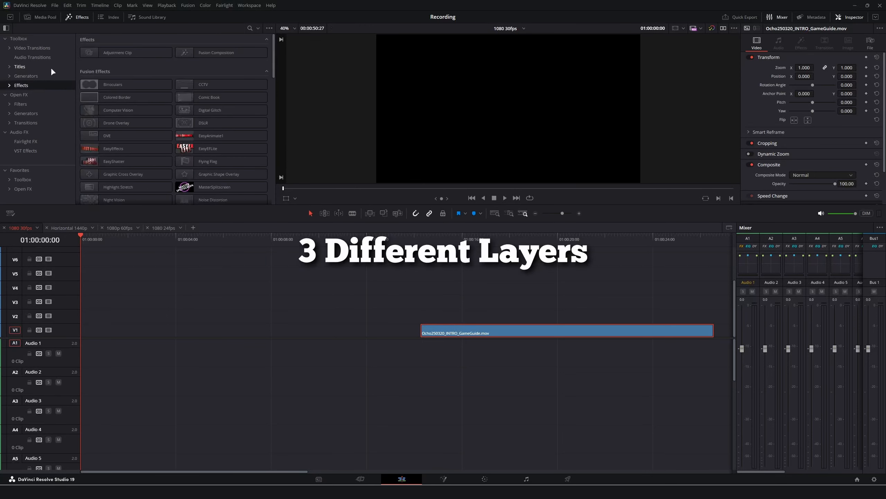
{"action": "left_click_drag", "start_coordinate": [212, 52], "coordinate": [82, 331]}
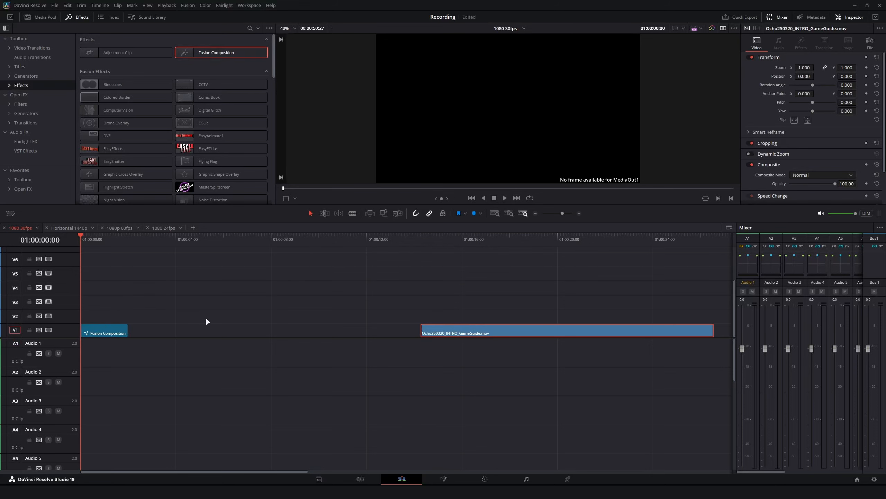
{"action": "key", "text": "space"}
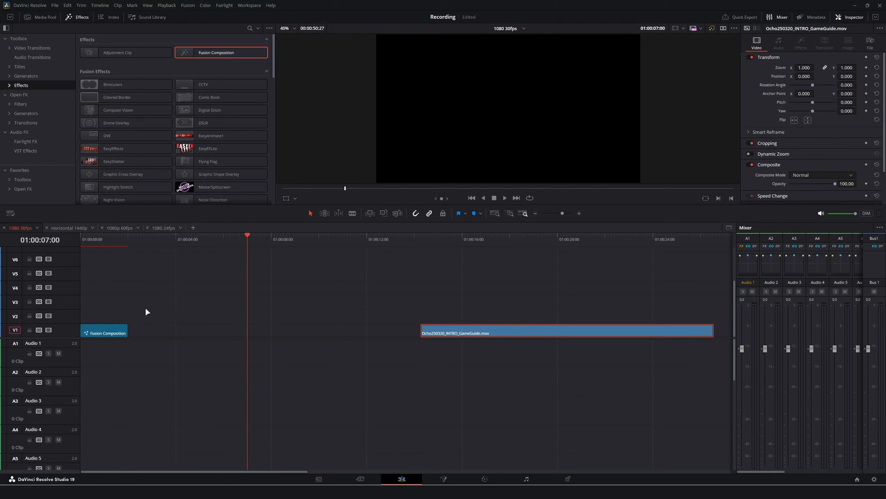
{"action": "left_click_drag", "start_coordinate": [128, 330], "coordinate": [247, 330]}
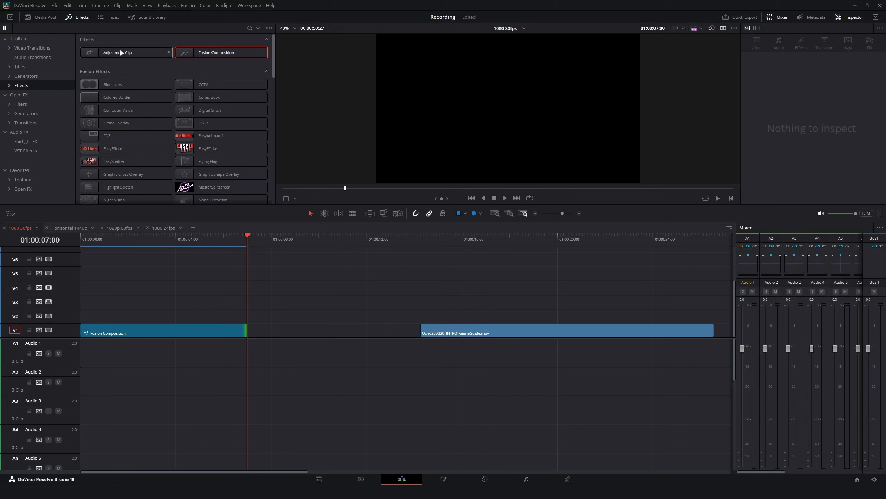
Stack two matching Adjustment Clips on V2 and V3 and disable them both.
{"action": "left_click_drag", "start_coordinate": [119, 52], "coordinate": [247, 316]}
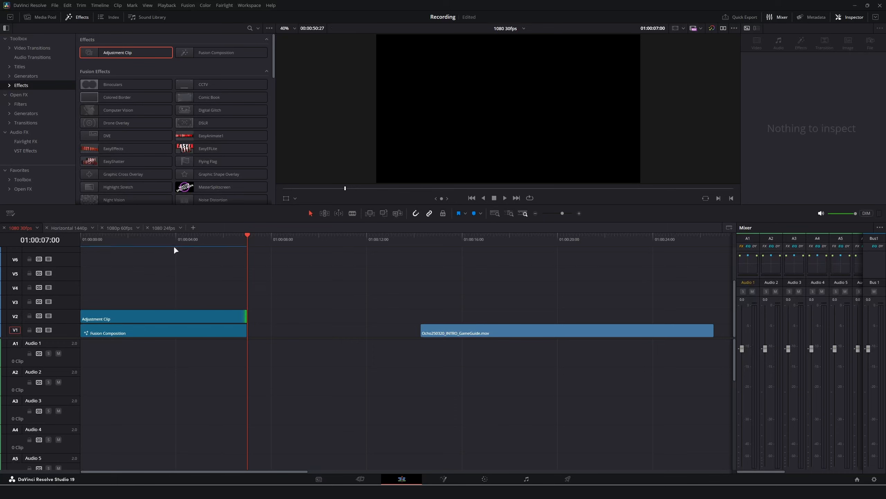
{"action": "left_click_drag", "start_coordinate": [104, 53], "coordinate": [247, 297]}
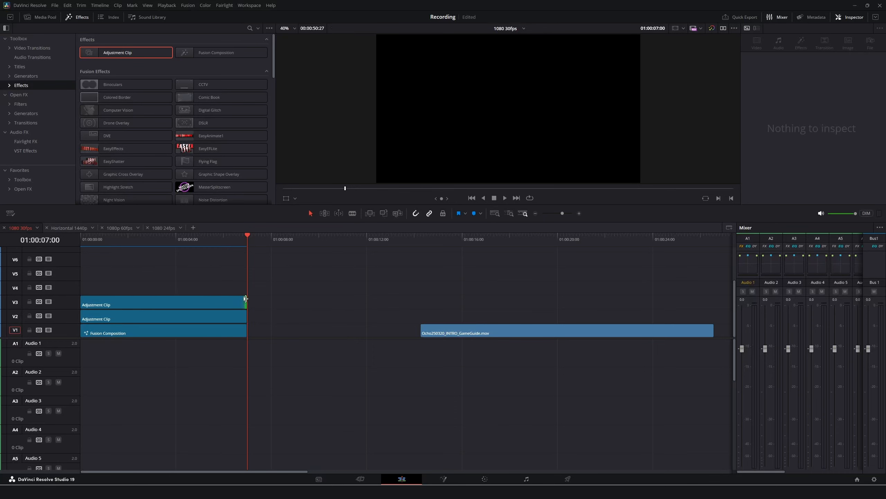
{"action": "left_click", "coordinate": [114, 240]}
{"action": "key", "text": "Home"}
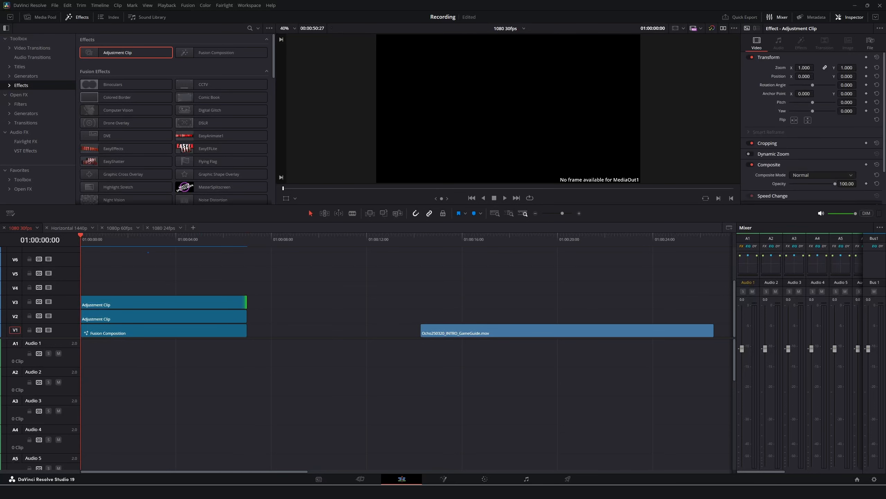
{"action": "left_click_drag", "start_coordinate": [292, 271], "coordinate": [175, 310]}
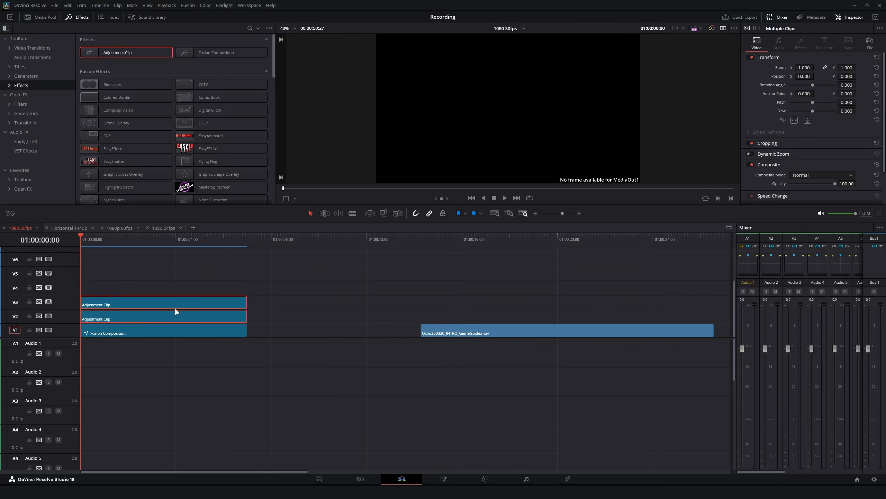
{"action": "right_click", "coordinate": [114, 300]}
{"action": "left_click", "coordinate": [146, 402]}
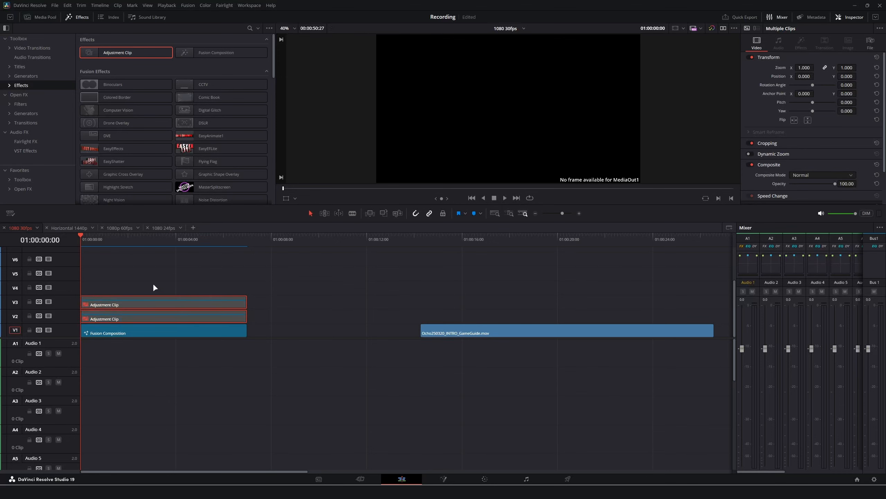
{"action": "left_click", "coordinate": [241, 328]}
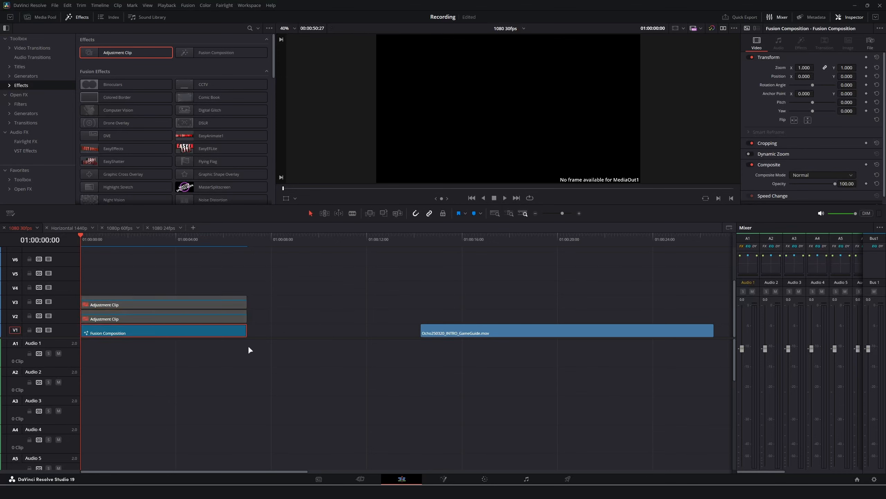
Open the composition in Fusion and add a Background node, placing it beside MediaOut1.
{"action": "left_click", "coordinate": [443, 479]}
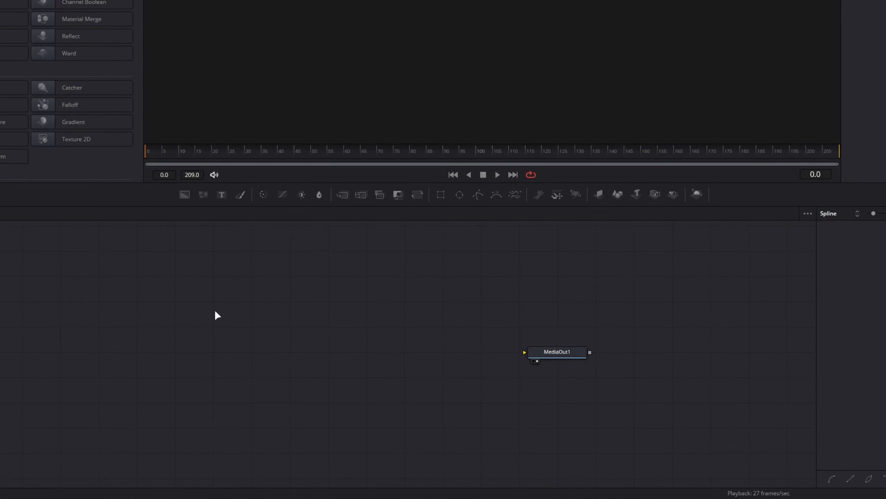
{"action": "key", "text": "shift+space"}
{"action": "type", "text": "back"}
{"action": "key", "text": "Return"}
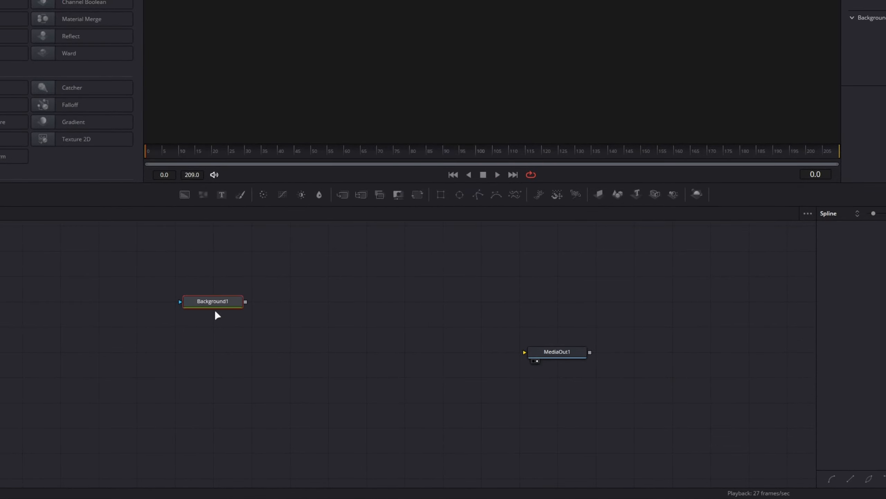
{"action": "left_click_drag", "start_coordinate": [216, 312], "coordinate": [578, 348]}
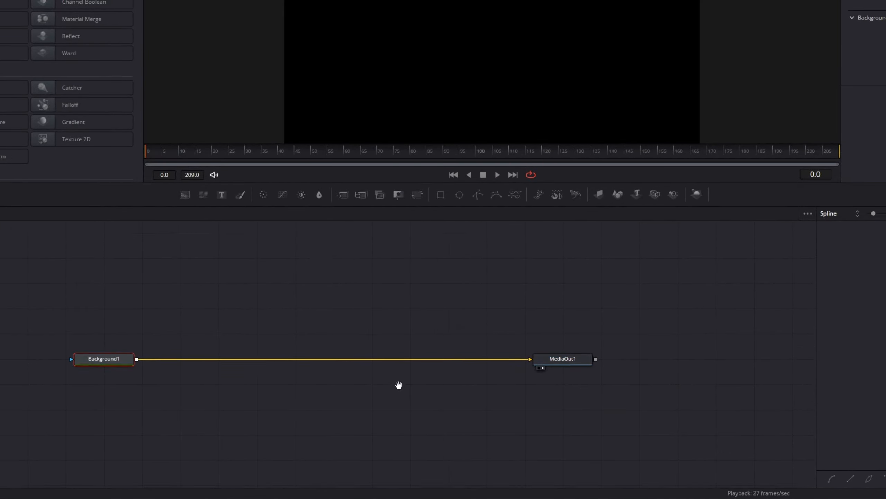
{"action": "left_click_drag", "start_coordinate": [349, 381], "coordinate": [309, 377]}
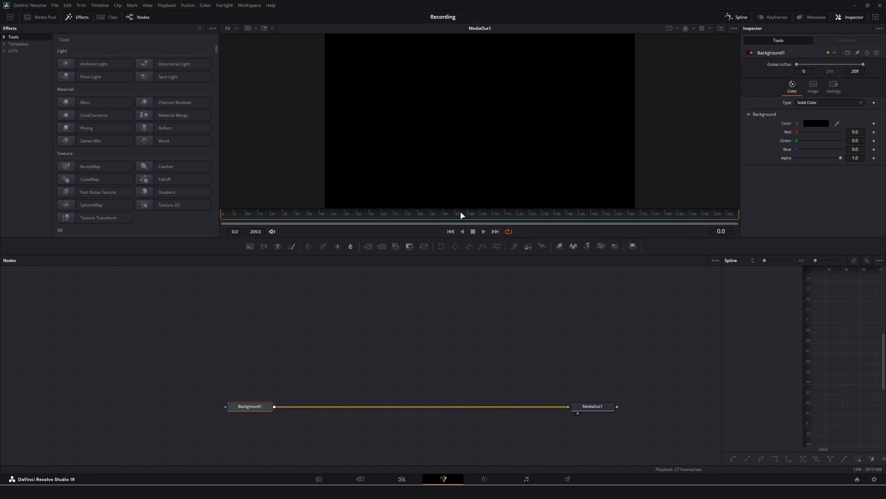
Set Background1's alpha to 0.0 for full transparency and fit the image in the viewer.
{"action": "left_click_drag", "start_coordinate": [841, 157], "coordinate": [730, 178]}
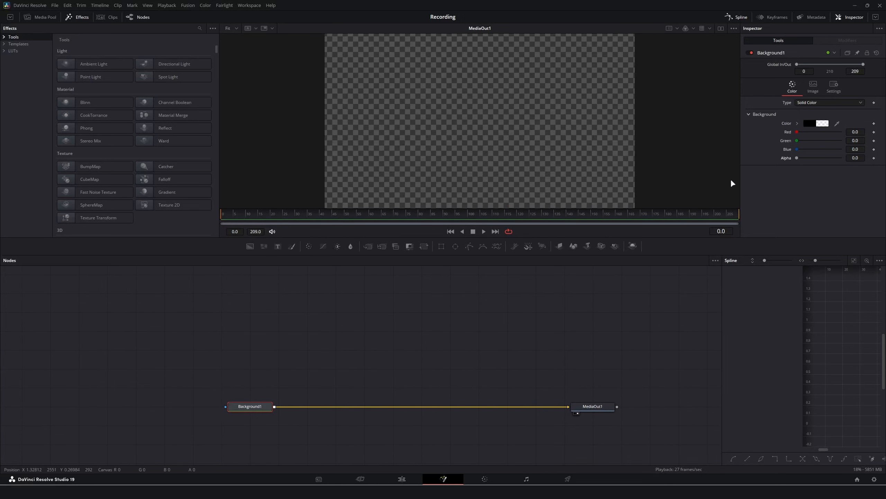
{"action": "left_click_drag", "start_coordinate": [383, 358], "coordinate": [371, 358]}
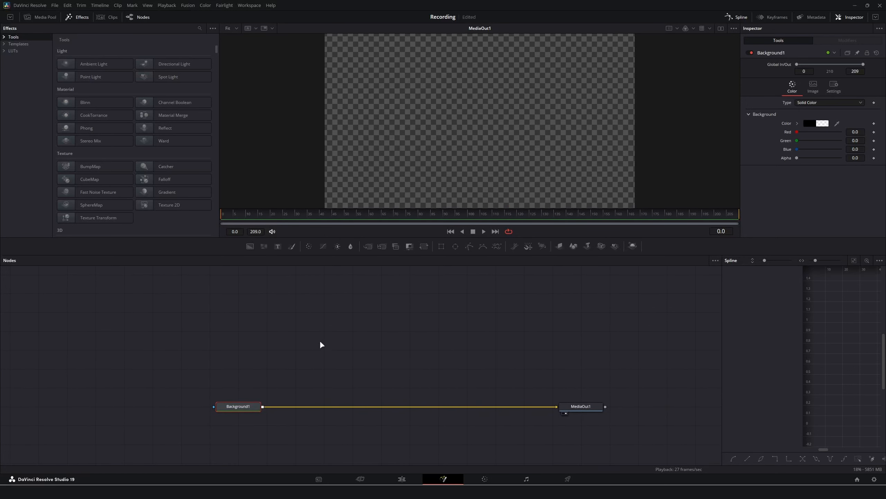
{"action": "left_click", "coordinate": [331, 323]}
{"action": "scroll", "coordinate": [478, 161], "scroll_direction": "up", "scroll_amount": 3}
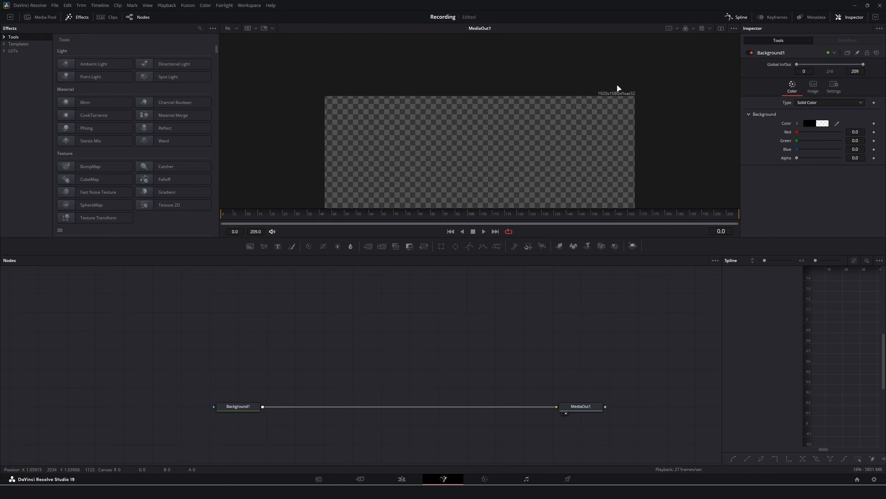
{"action": "left_click", "coordinate": [233, 28]}
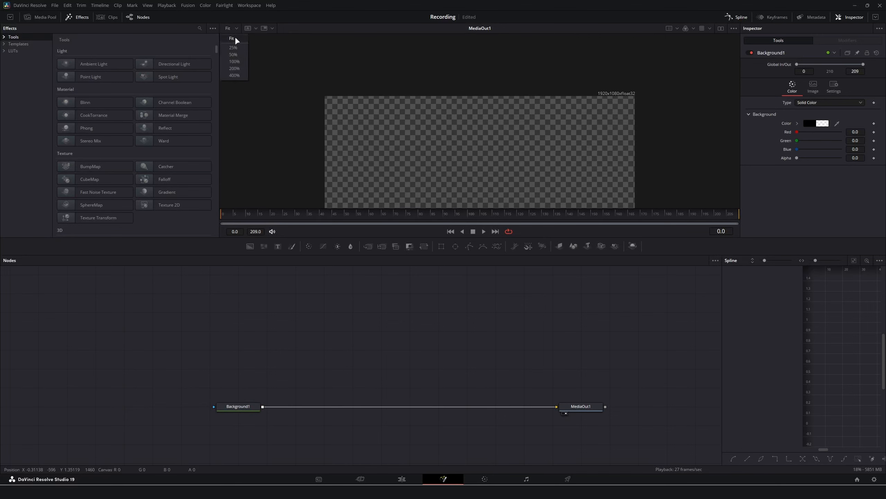
{"action": "left_click", "coordinate": [235, 36]}
{"action": "scroll", "coordinate": [374, 336], "scroll_direction": "down", "scroll_amount": 2}
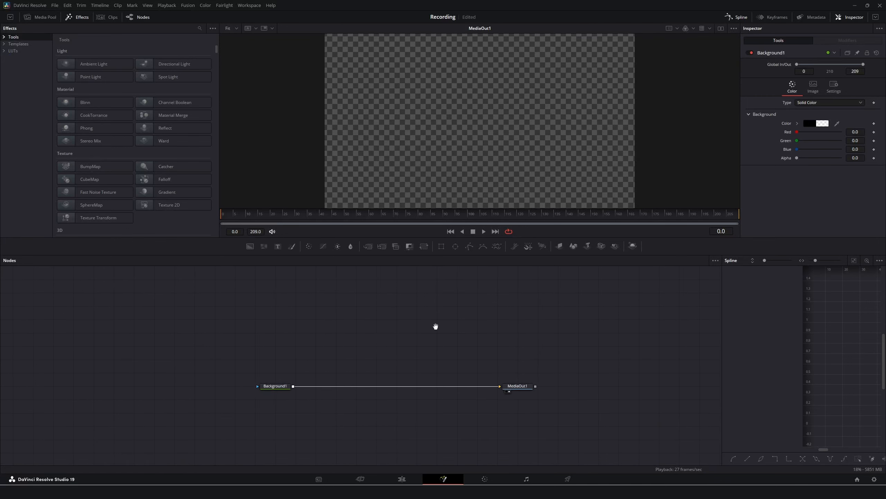
{"action": "left_click_drag", "start_coordinate": [435, 326], "coordinate": [440, 372]}
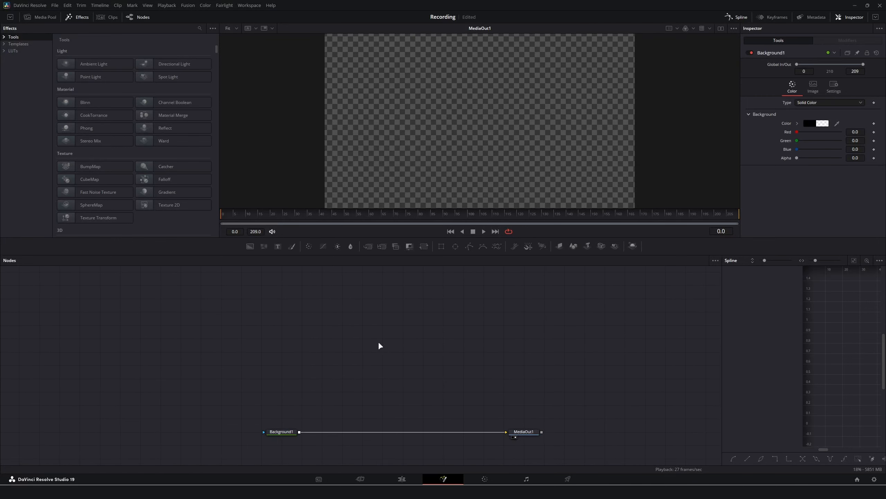
Add a Merge 3D node and a Renderer 3D node via the tool search.
{"action": "key", "text": "shift+space"}
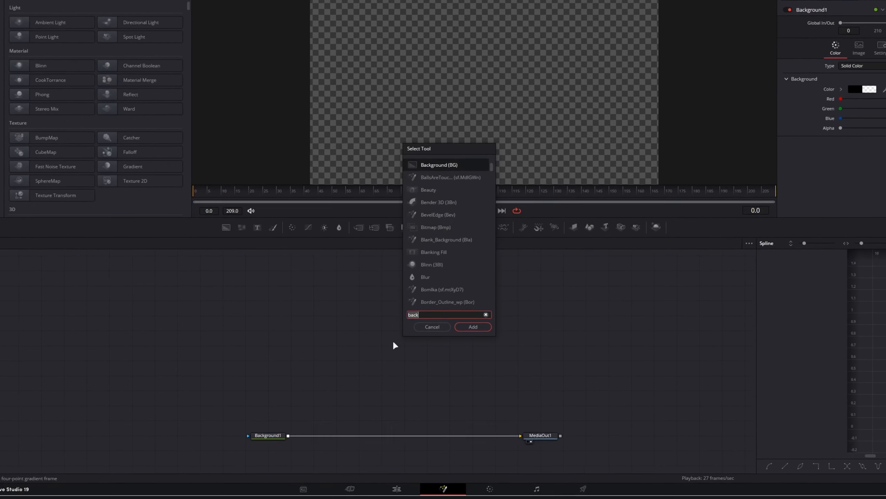
{"action": "type", "text": "mer"}
{"action": "type", "text": "ged"}
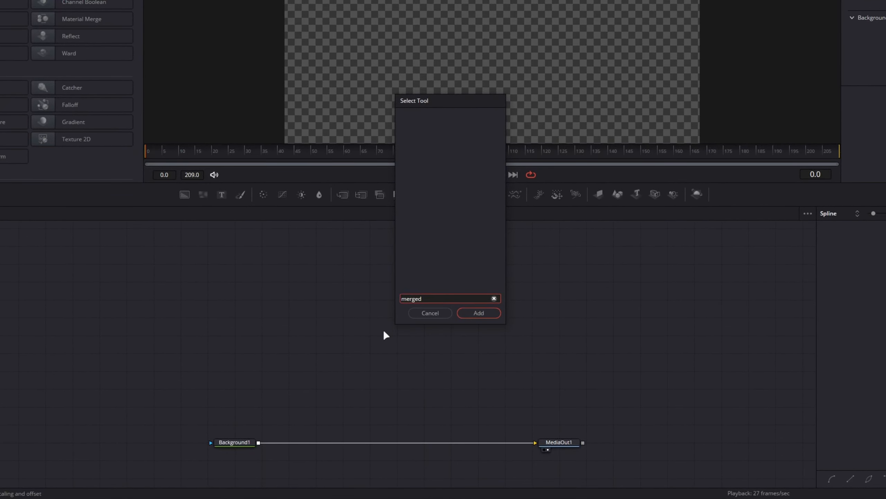
{"action": "key", "text": "BackSpace"}
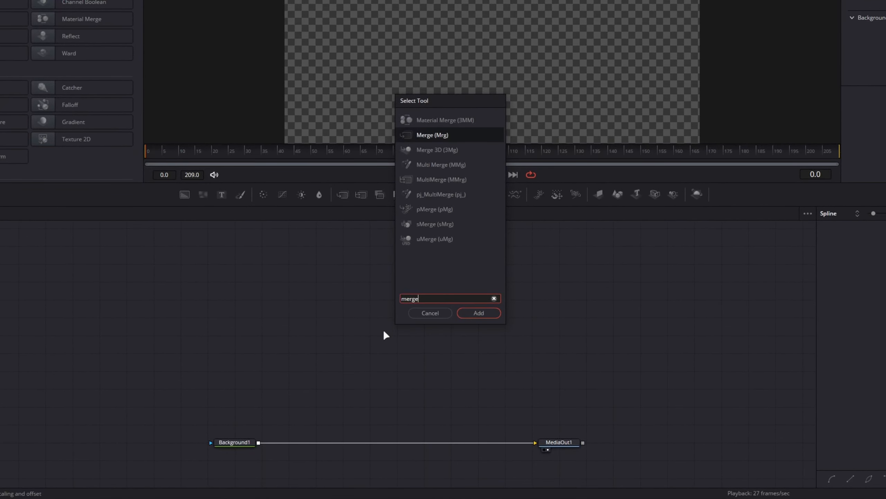
{"action": "key", "text": "Down"}
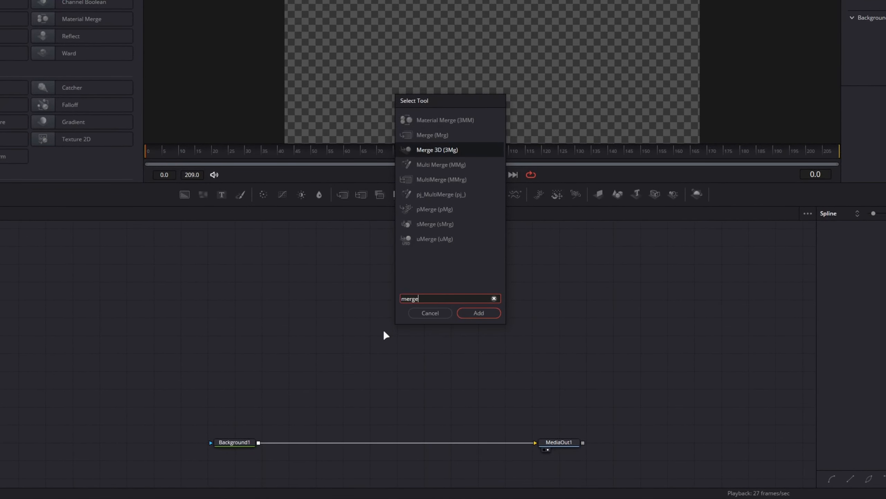
{"action": "key", "text": "Return"}
{"action": "key", "text": "ctrl+space"}
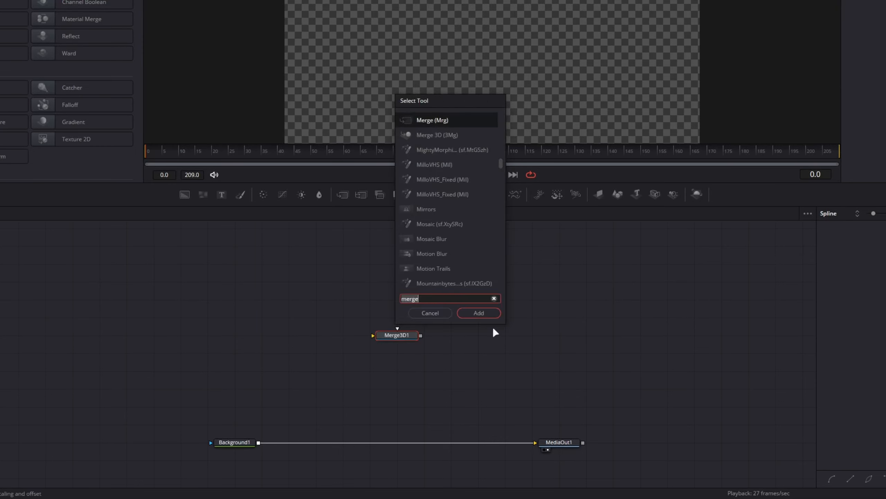
{"action": "type", "text": "render"}
{"action": "key", "text": "Return"}
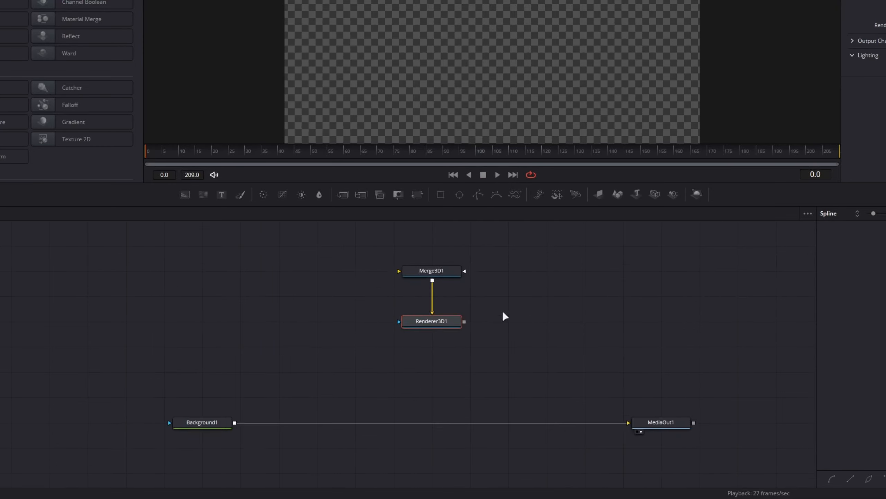
Arrange Merge3D1 and Renderer3D1 in the node graph and show Renderer3D1's settings in the Inspector.
{"action": "left_click_drag", "start_coordinate": [313, 241], "coordinate": [415, 331]}
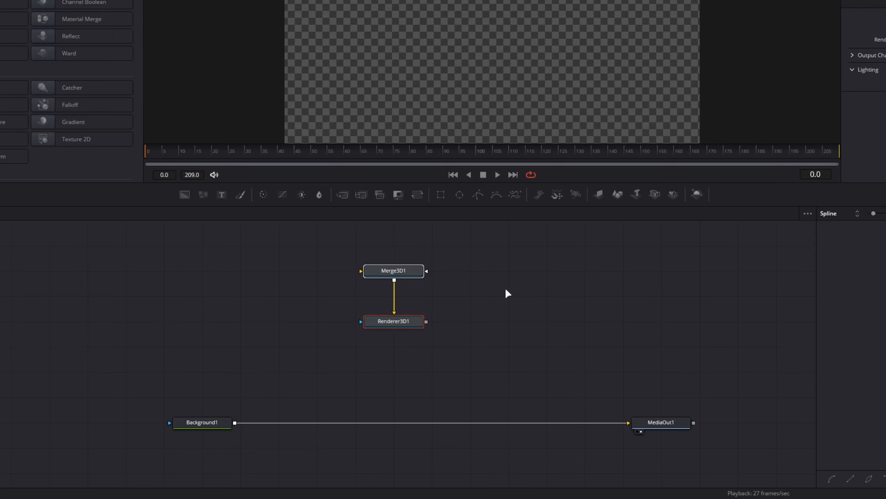
{"action": "left_click", "coordinate": [471, 277]}
{"action": "left_click_drag", "start_coordinate": [509, 279], "coordinate": [527, 317]}
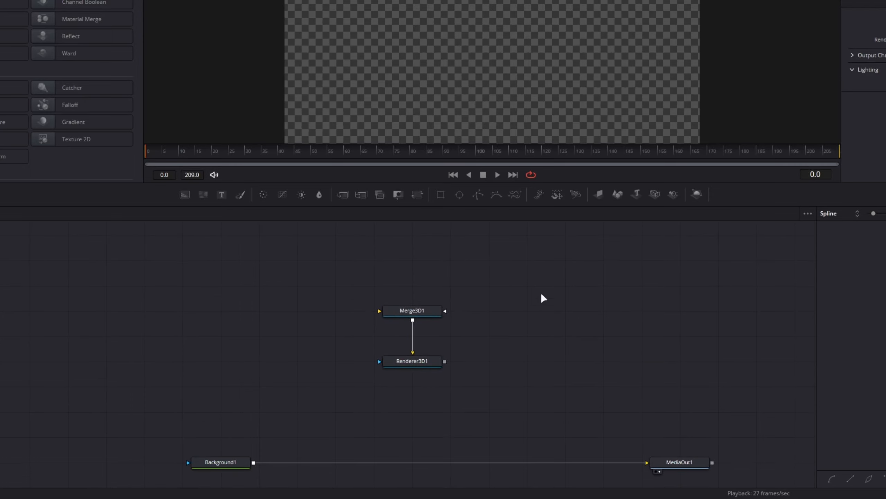
{"action": "left_click_drag", "start_coordinate": [91, 244], "coordinate": [670, 361]}
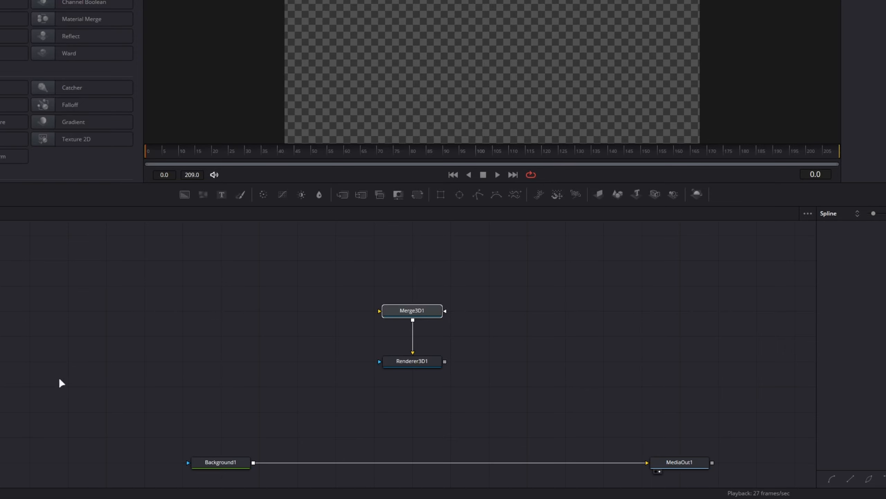
{"action": "left_click_drag", "start_coordinate": [58, 379], "coordinate": [304, 487]}
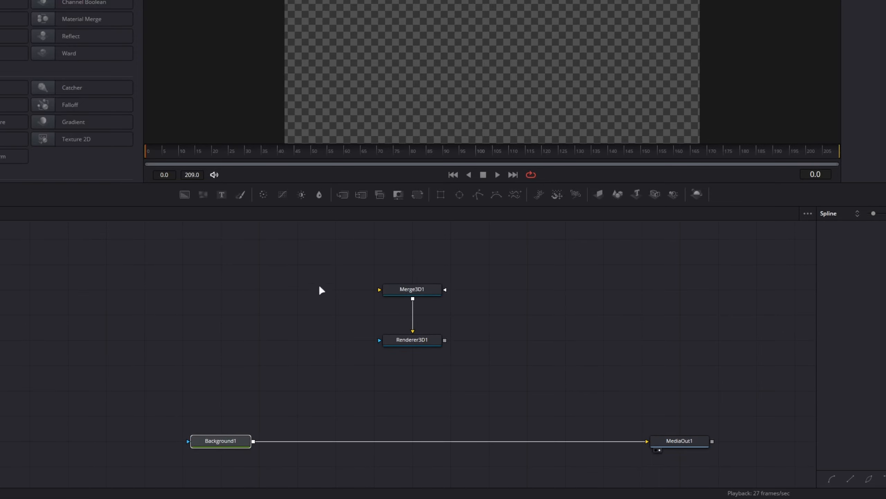
{"action": "left_click_drag", "start_coordinate": [289, 263], "coordinate": [512, 299]}
{"action": "left_click_drag", "start_coordinate": [247, 330], "coordinate": [516, 379]}
{"action": "left_click", "coordinate": [321, 358]}
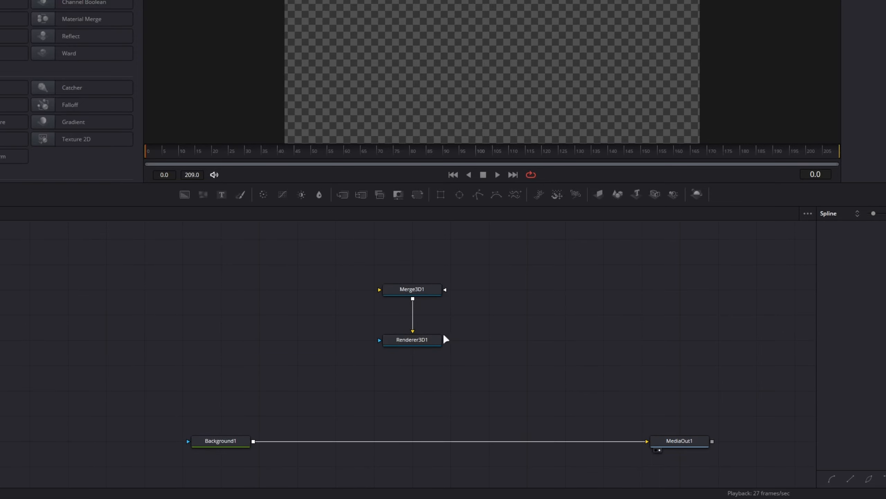
{"action": "left_click_drag", "start_coordinate": [223, 224], "coordinate": [580, 322]}
{"action": "left_click", "coordinate": [412, 338]}
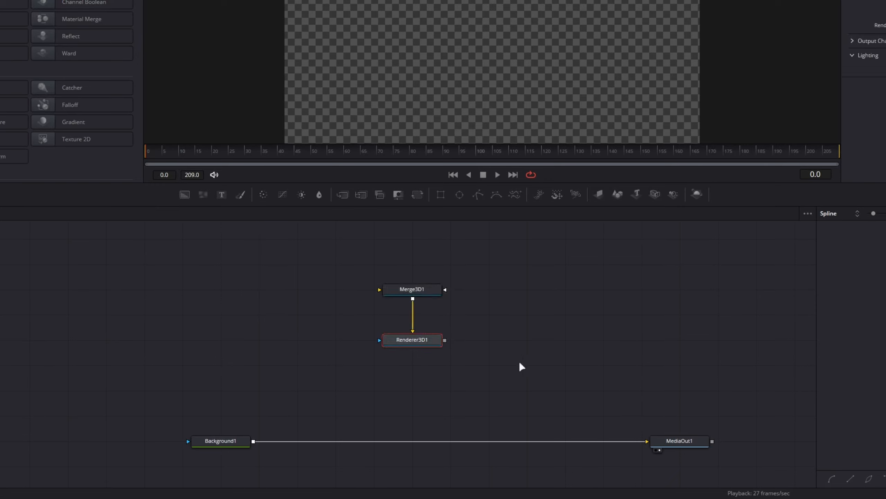
Composite Renderer3D1 over Background1 through a Merge and set Renderer Type to Hardware Renderer.
{"action": "left_click_drag", "start_coordinate": [444, 340], "coordinate": [252, 442]}
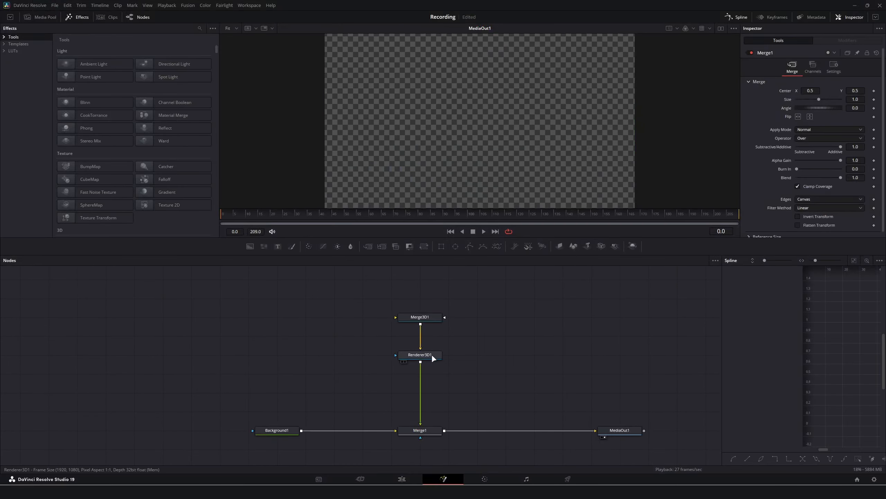
{"action": "left_click", "coordinate": [412, 342]}
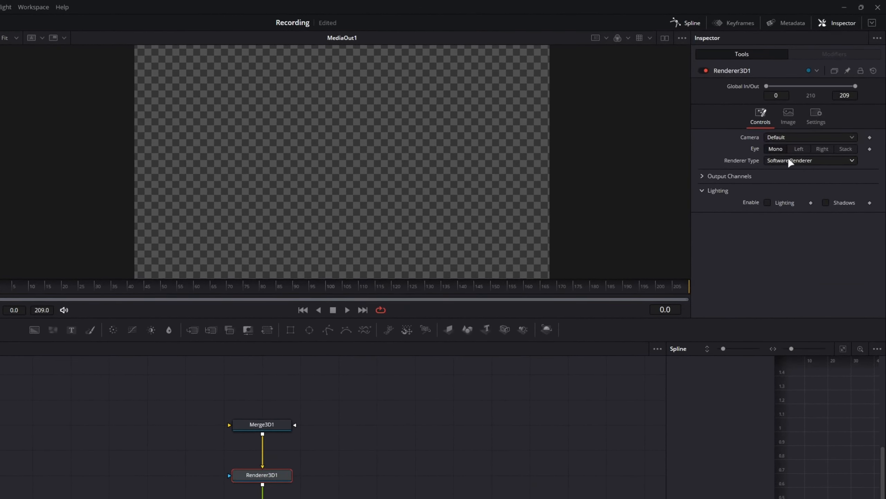
{"action": "left_click", "coordinate": [790, 161]}
{"action": "left_click", "coordinate": [821, 170]}
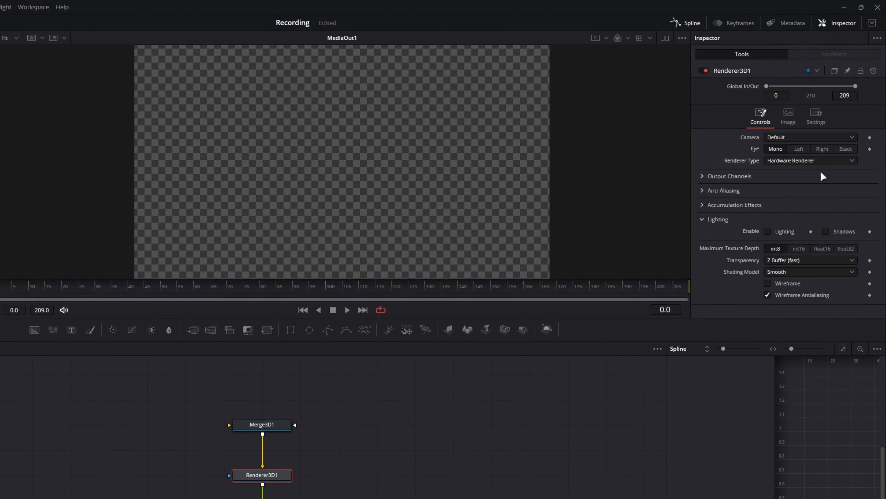
Enable both LowQ and HiQ anti-aliasing on Renderer3D1.
{"action": "left_click", "coordinate": [702, 190]}
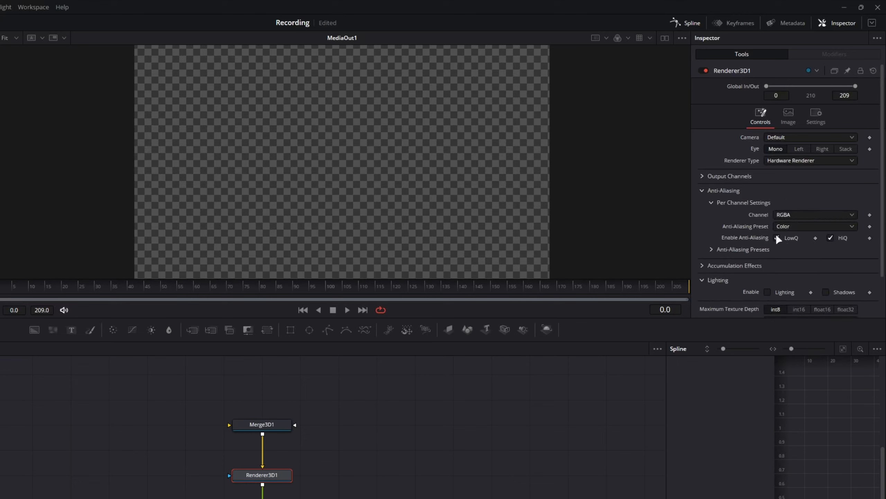
{"action": "left_click", "coordinate": [777, 237]}
{"action": "left_click", "coordinate": [830, 238]}
{"action": "left_click", "coordinate": [777, 236]}
{"action": "left_click", "coordinate": [830, 238]}
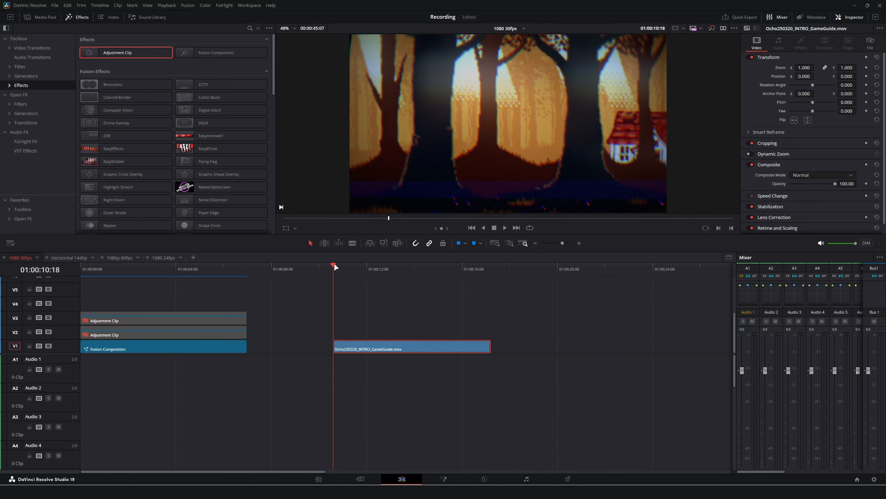
Play the forest intro, then jump back to 01:00:11:17 and replay from there.
{"action": "key", "text": "space"}
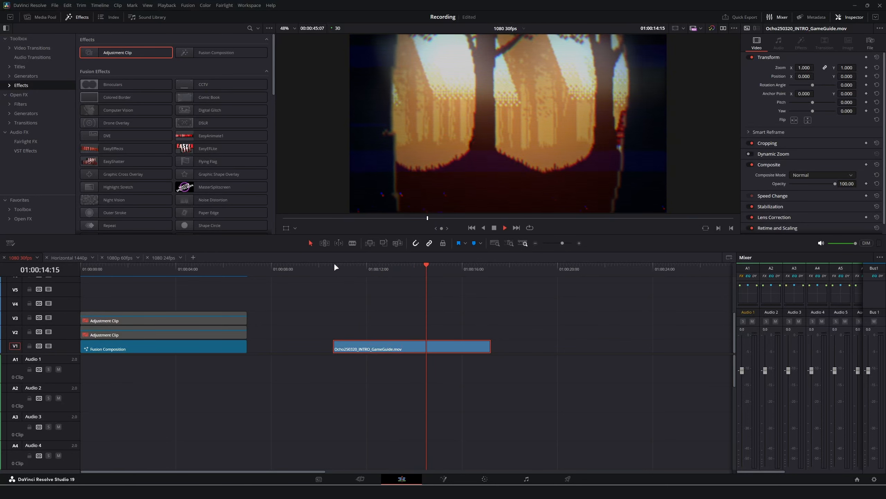
{"action": "key", "text": "space"}
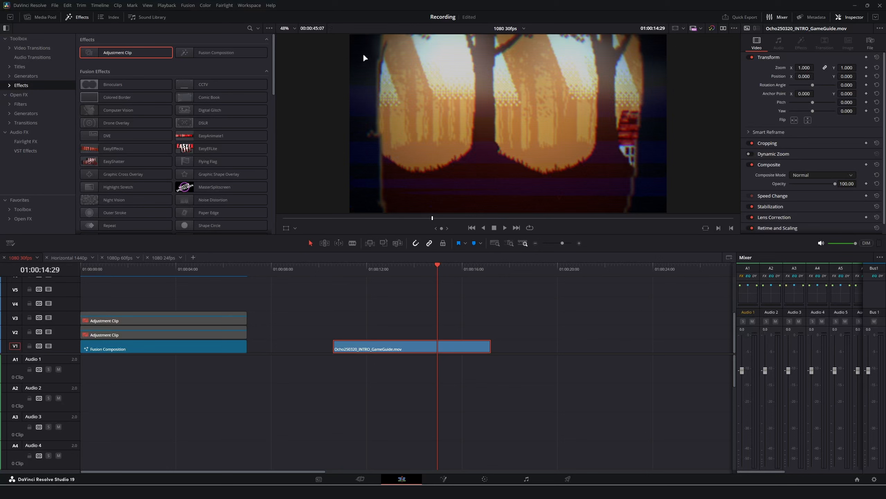
{"action": "key", "text": "space"}
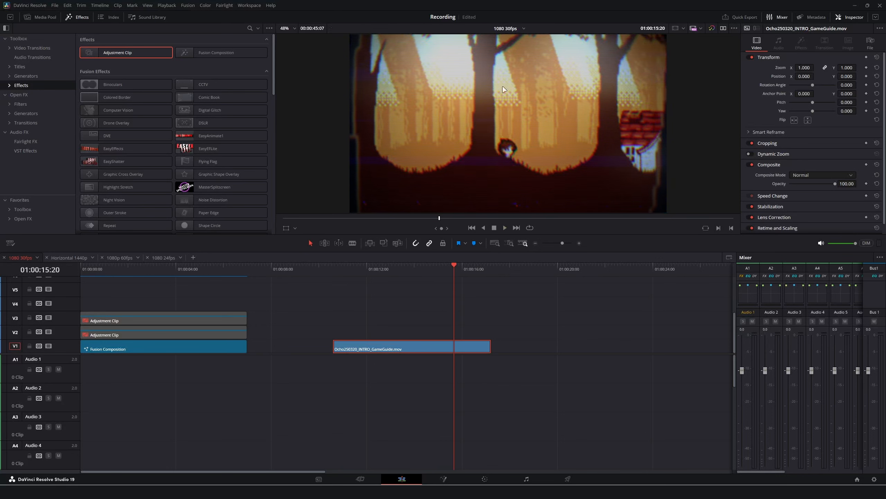
{"action": "left_click", "coordinate": [356, 268]}
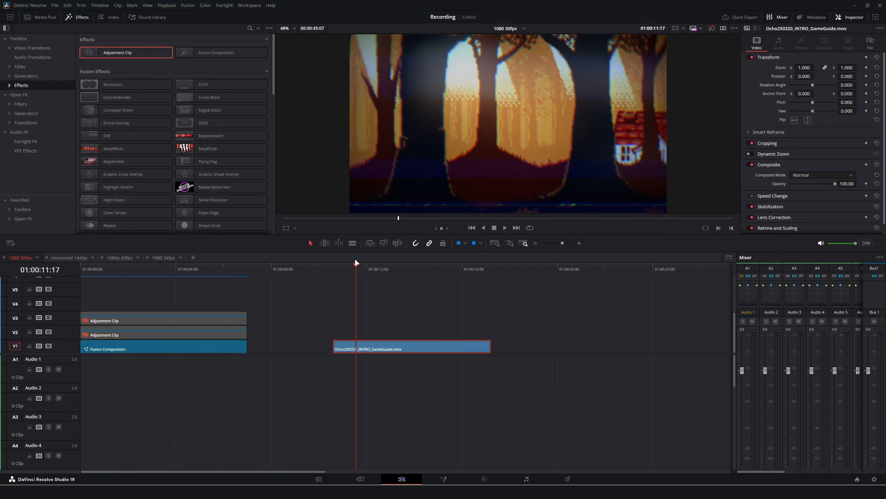
{"action": "key", "text": "space"}
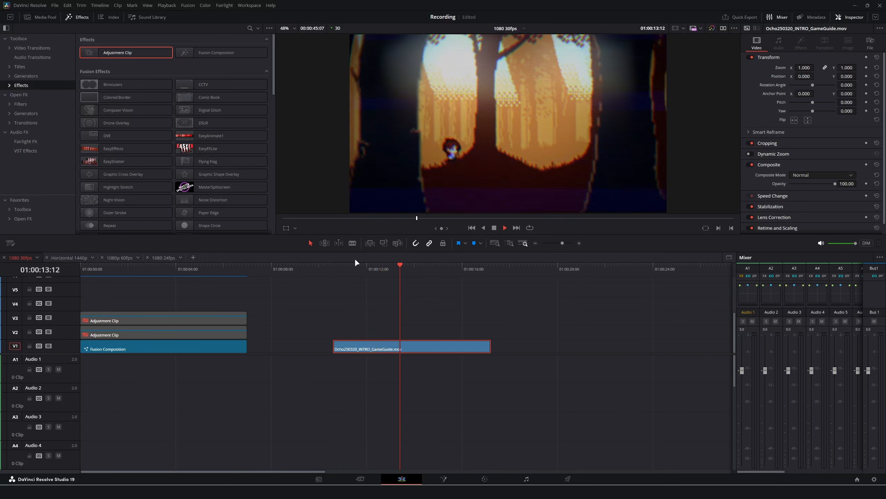
Sketch three overlapping white planes and an ellipse-and-triangle camera shape in Paint.
{"action": "key", "text": "space"}
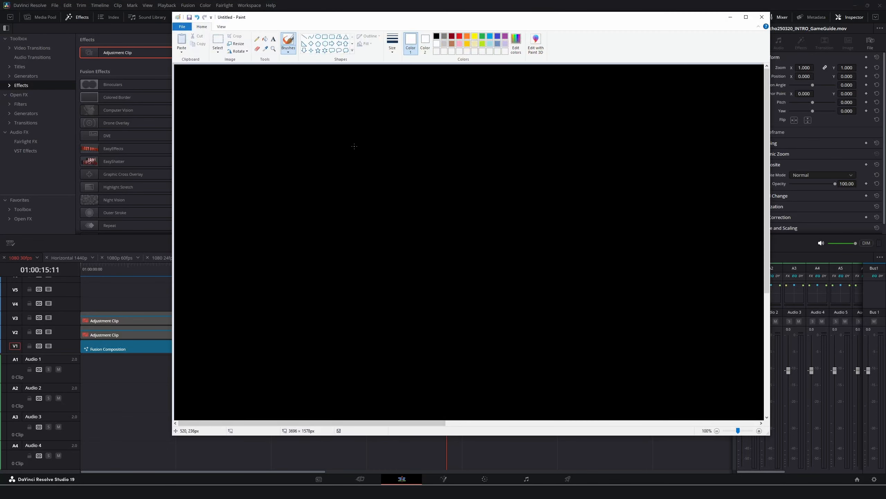
{"action": "mouse_move", "coordinate": [369, 102]}
{"action": "left_mouse_down"}
{"action": "mouse_move", "coordinate": [271, 261]}
{"action": "mouse_move", "coordinate": [400, 184]}
{"action": "mouse_move", "coordinate": [387, 89]}
{"action": "left_mouse_up"}
{"action": "mouse_move", "coordinate": [444, 122]}
{"action": "left_mouse_down"}
{"action": "mouse_move", "coordinate": [316, 181]}
{"action": "mouse_move", "coordinate": [325, 286]}
{"action": "mouse_move", "coordinate": [466, 229]}
{"action": "mouse_move", "coordinate": [450, 135]}
{"action": "left_mouse_up"}
{"action": "mouse_move", "coordinate": [518, 155]}
{"action": "left_mouse_down"}
{"action": "mouse_move", "coordinate": [407, 231]}
{"action": "mouse_move", "coordinate": [528, 272]}
{"action": "mouse_move", "coordinate": [493, 157]}
{"action": "left_mouse_up"}
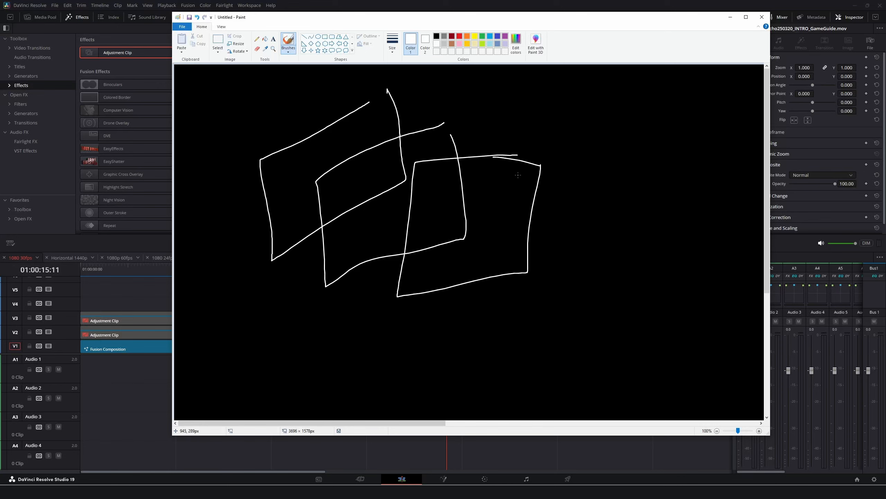
{"action": "mouse_move", "coordinate": [702, 223]}
{"action": "left_mouse_down"}
{"action": "mouse_move", "coordinate": [664, 218]}
{"action": "mouse_move", "coordinate": [679, 210]}
{"action": "mouse_move", "coordinate": [566, 188]}
{"action": "left_mouse_up"}
{"action": "mouse_move", "coordinate": [646, 225]}
{"action": "left_mouse_down"}
{"action": "mouse_move", "coordinate": [543, 252]}
{"action": "mouse_move", "coordinate": [547, 189]}
{"action": "mouse_move", "coordinate": [614, 198]}
{"action": "left_mouse_up"}
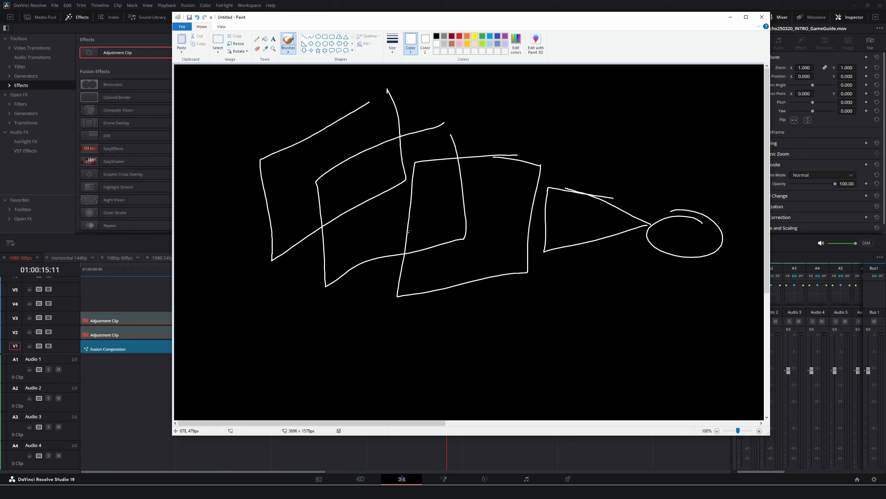
Draw arrows above the planes and from the camera, then search Fusion tools for 'image'.
{"action": "mouse_move", "coordinate": [490, 111]}
{"action": "left_mouse_down"}
{"action": "mouse_move", "coordinate": [494, 149]}
{"action": "mouse_move", "coordinate": [498, 126]}
{"action": "left_mouse_up"}
{"action": "mouse_move", "coordinate": [445, 94]}
{"action": "left_mouse_down"}
{"action": "mouse_move", "coordinate": [439, 126]}
{"action": "mouse_move", "coordinate": [445, 121]}
{"action": "left_mouse_up"}
{"action": "left_click_drag", "start_coordinate": [317, 93], "coordinate": [314, 124]}
{"action": "mouse_move", "coordinate": [308, 112]}
{"action": "left_mouse_down"}
{"action": "mouse_move", "coordinate": [310, 125]}
{"action": "mouse_move", "coordinate": [333, 114]}
{"action": "left_mouse_up"}
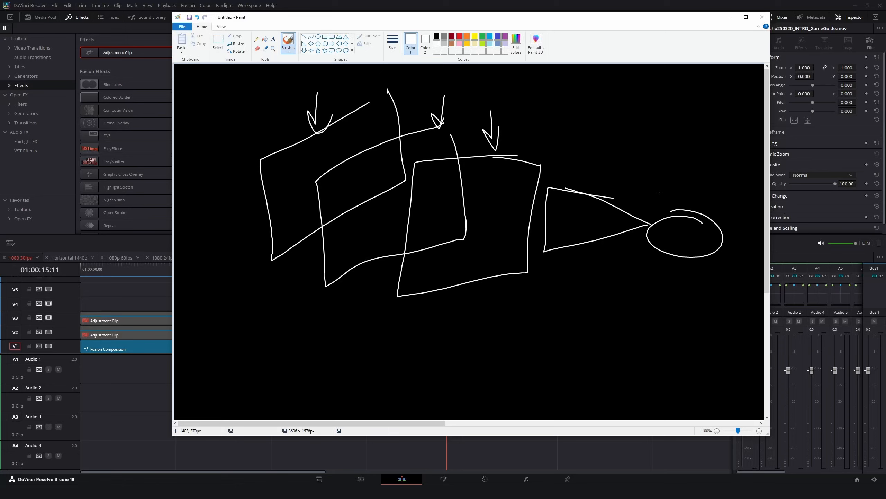
{"action": "mouse_move", "coordinate": [659, 189]}
{"action": "left_mouse_down"}
{"action": "mouse_move", "coordinate": [469, 184]}
{"action": "mouse_move", "coordinate": [488, 173]}
{"action": "mouse_move", "coordinate": [481, 203]}
{"action": "left_mouse_up"}
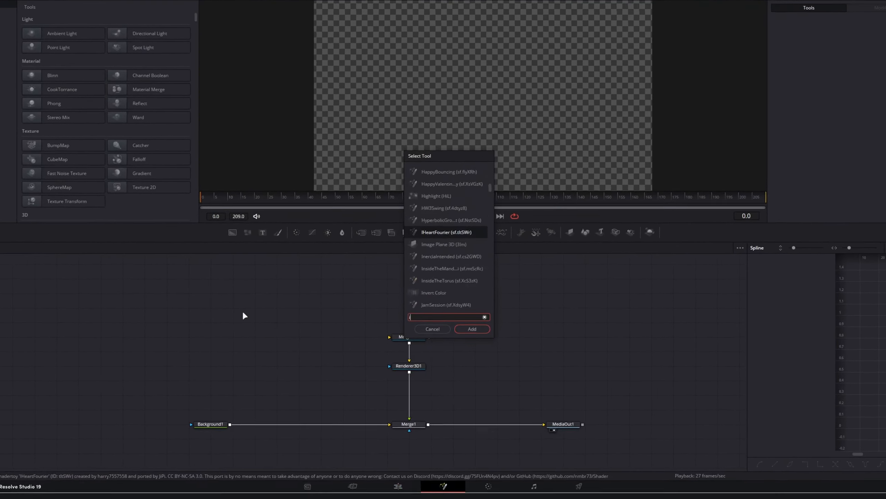
{"action": "type", "text": "image"}
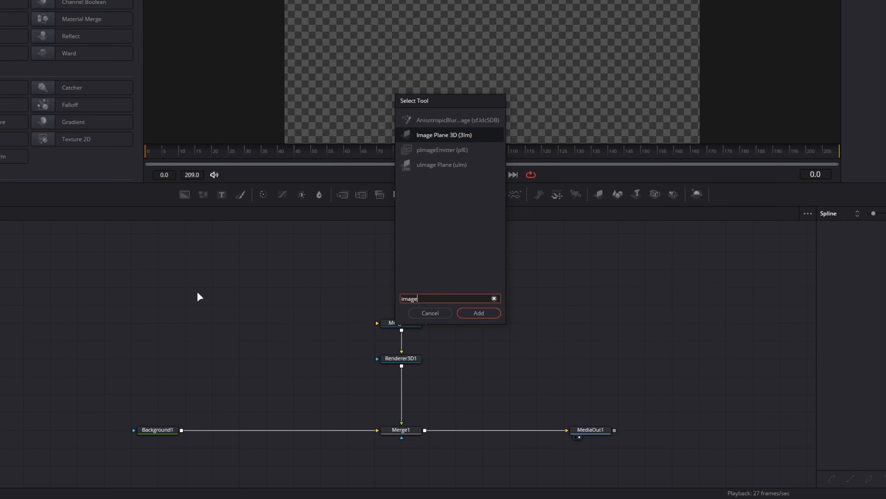
Add an Image Plane 3D node, paste two copies, and connect all three into Merge3D1.
{"action": "key", "text": "Return"}
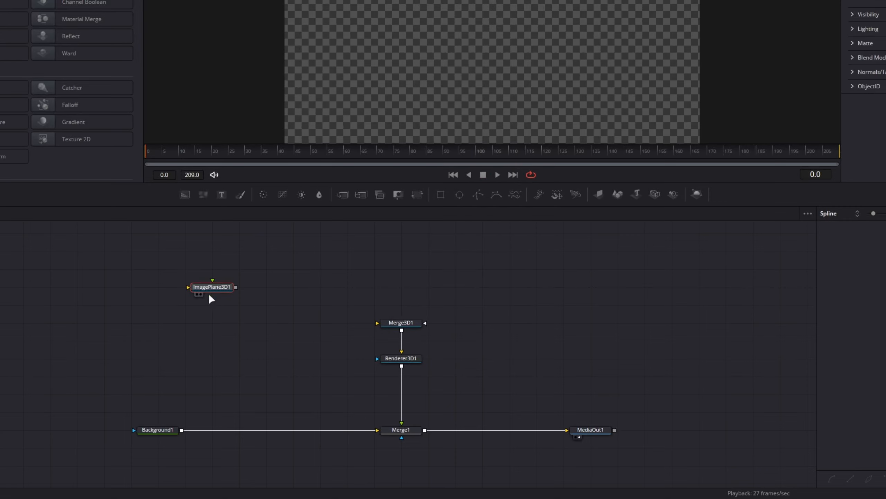
{"action": "scroll", "coordinate": [212, 288], "scroll_direction": "up", "scroll_amount": 2}
{"action": "key", "text": "ctrl+v"}
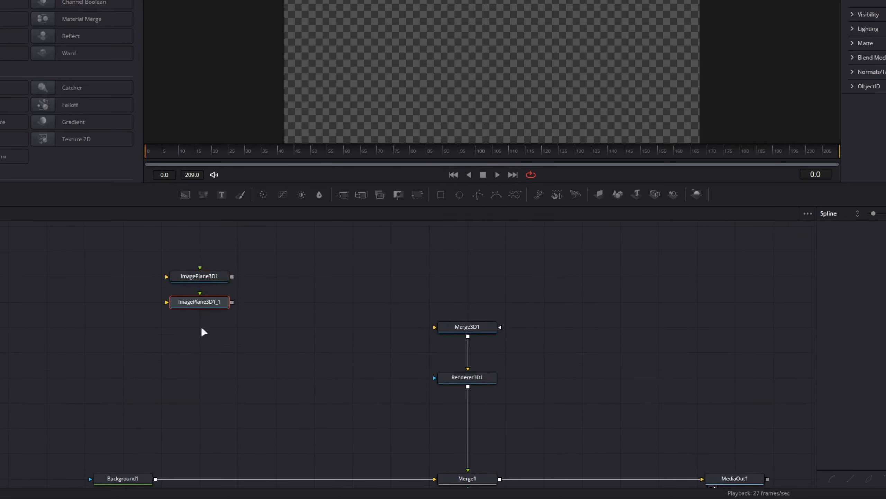
{"action": "key", "text": "ctrl+v"}
{"action": "left_click_drag", "start_coordinate": [231, 327], "coordinate": [468, 327]}
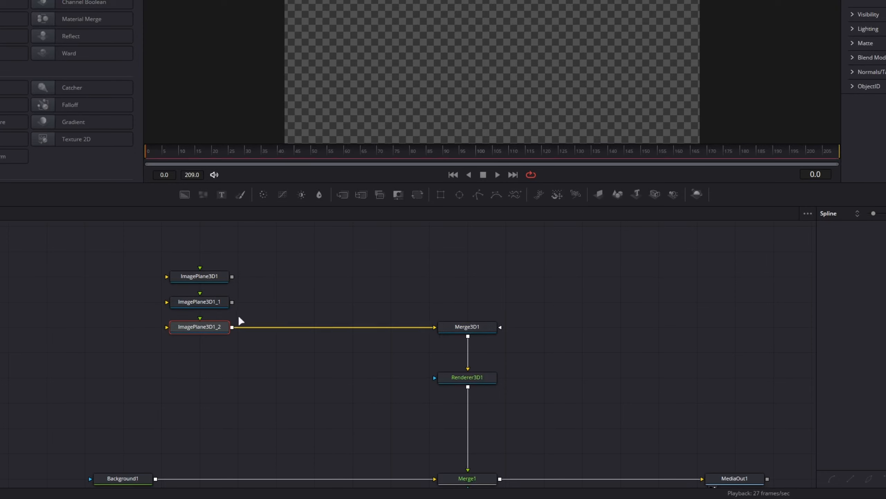
{"action": "left_click_drag", "start_coordinate": [231, 301], "coordinate": [471, 327]}
{"action": "left_click_drag", "start_coordinate": [232, 277], "coordinate": [481, 327]}
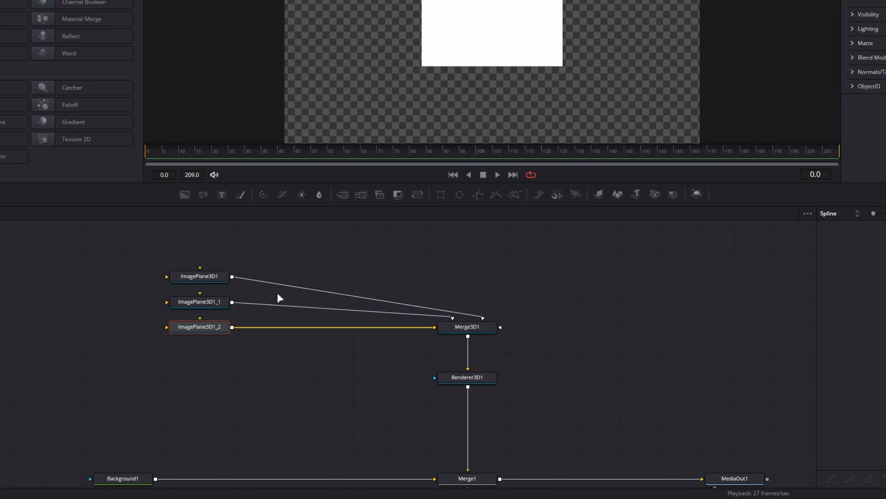
Start renaming ImagePlane3D1 but cancel, then bring up its context menu.
{"action": "left_click", "coordinate": [207, 278]}
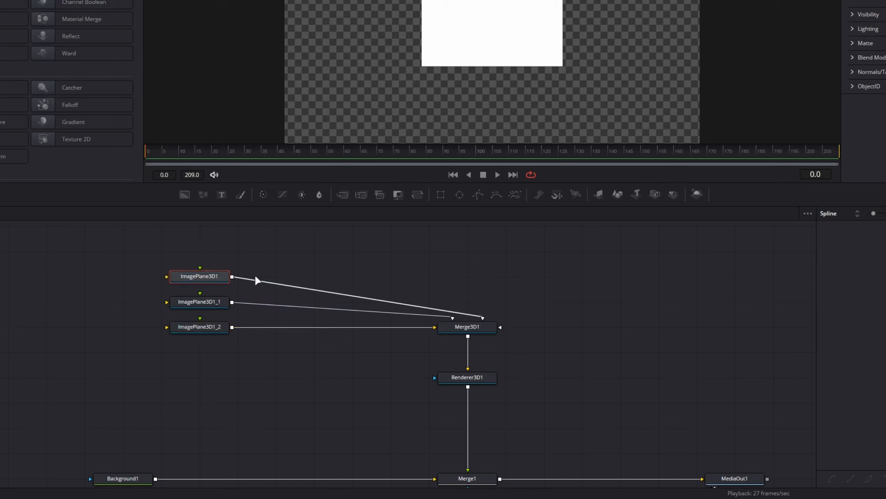
{"action": "key", "text": "F2"}
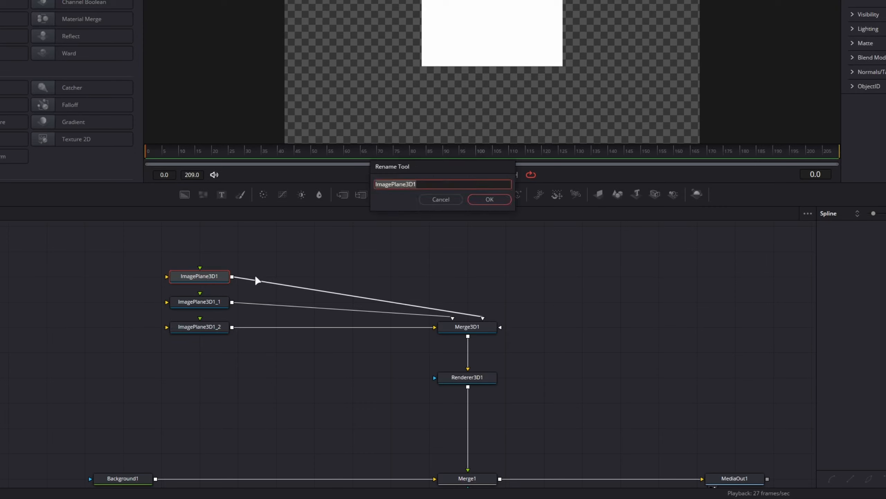
{"action": "left_click", "coordinate": [441, 199]}
{"action": "right_click", "coordinate": [215, 276]}
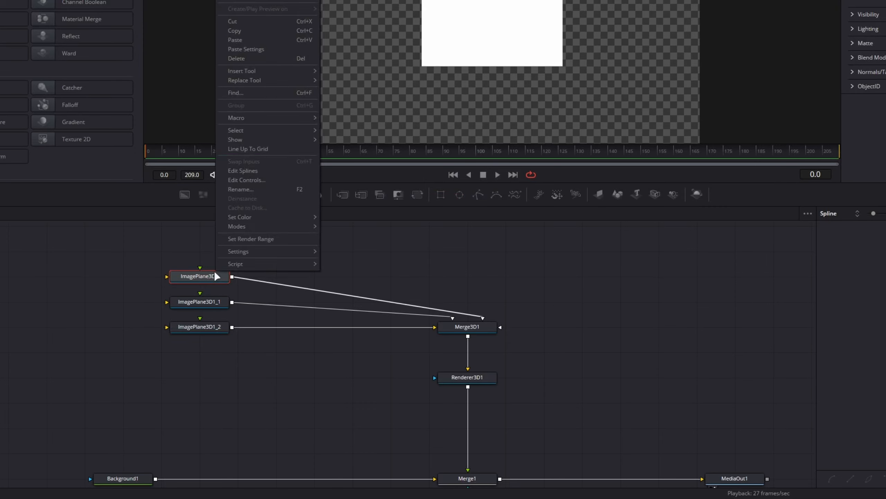
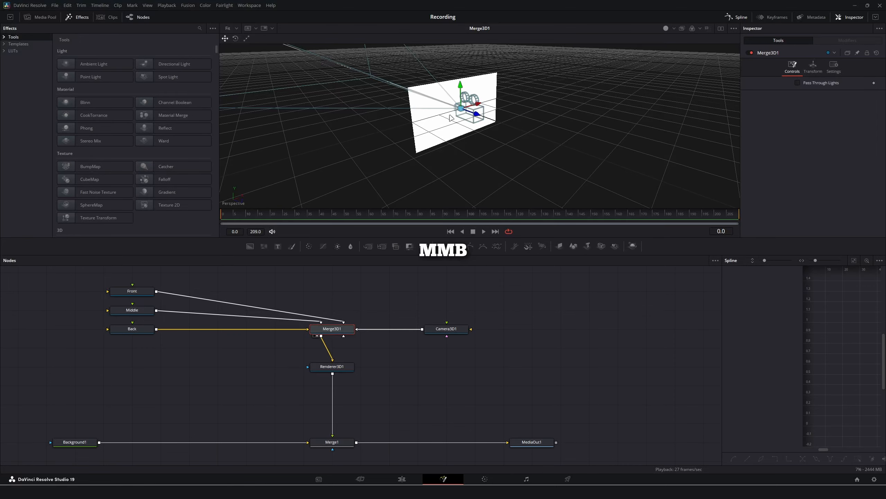
Inspect the 3D scene, move Renderer3D1 lower in the node graph, and select the camera.
{"action": "left_click_drag", "start_coordinate": [437, 109], "coordinate": [450, 118]}
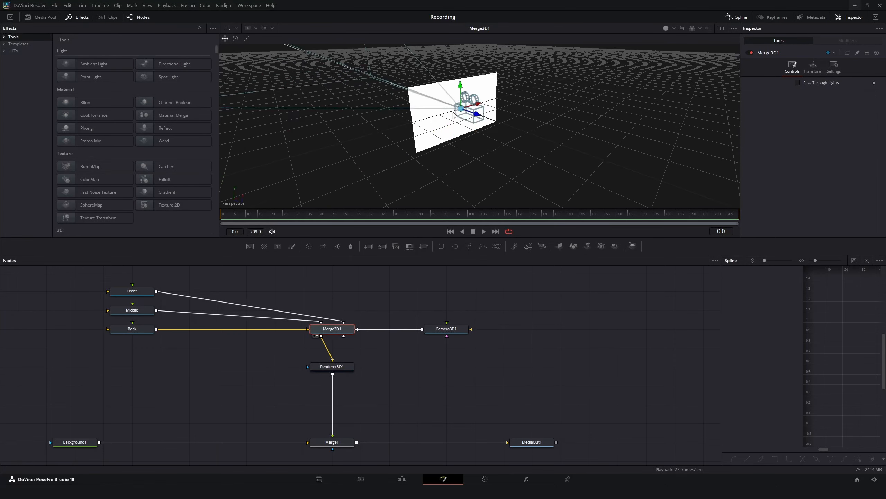
{"action": "scroll", "coordinate": [453, 113], "scroll_direction": "up", "scroll_amount": 5}
{"action": "scroll", "coordinate": [452, 113], "scroll_direction": "down", "scroll_amount": 1}
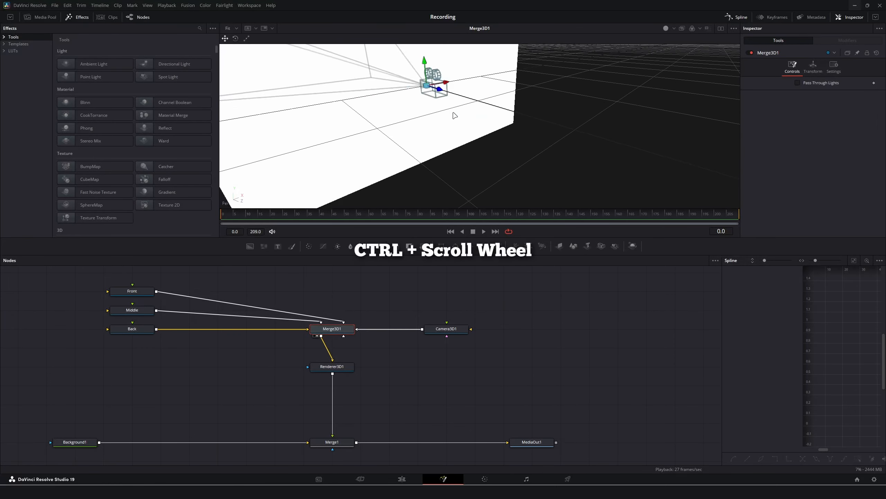
{"action": "scroll", "coordinate": [453, 112], "scroll_direction": "down", "scroll_amount": 3}
{"action": "scroll", "coordinate": [438, 94], "scroll_direction": "up", "scroll_amount": 3}
{"action": "scroll", "coordinate": [438, 95], "scroll_direction": "down", "scroll_amount": 3}
{"action": "scroll", "coordinate": [442, 95], "scroll_direction": "up", "scroll_amount": 2}
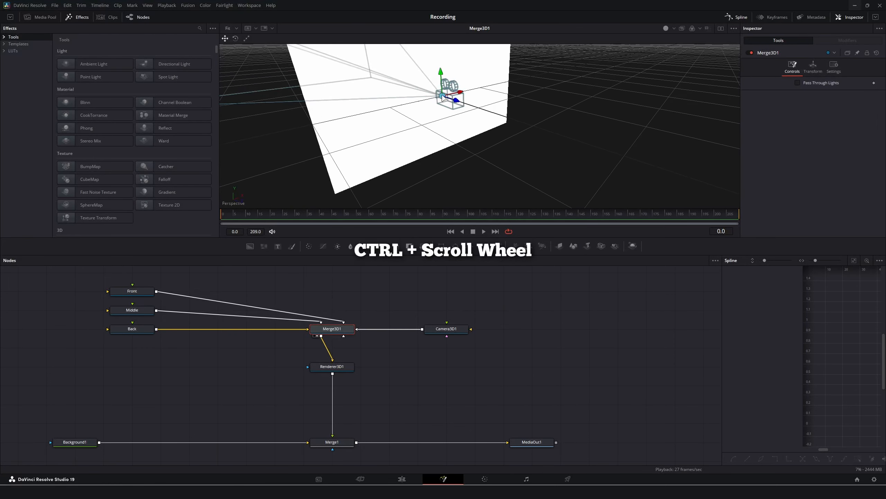
{"action": "scroll", "coordinate": [508, 150], "scroll_direction": "down", "scroll_amount": 3}
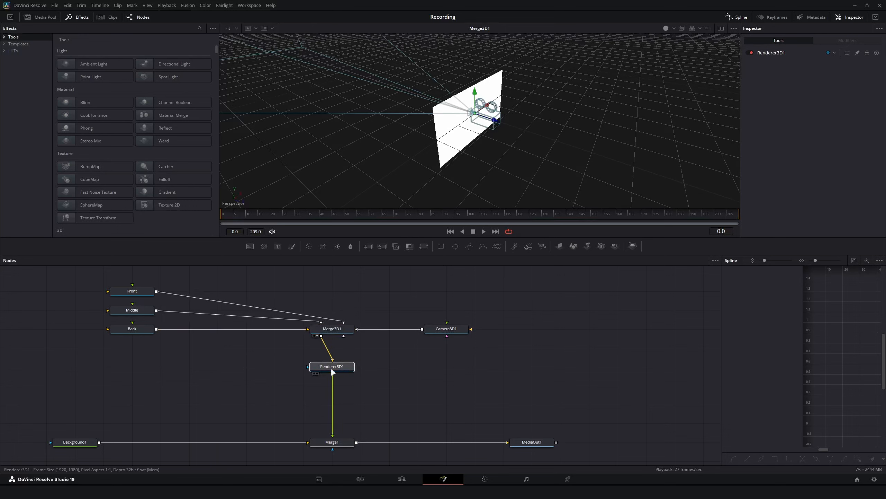
{"action": "left_click_drag", "start_coordinate": [332, 366], "coordinate": [332, 385]}
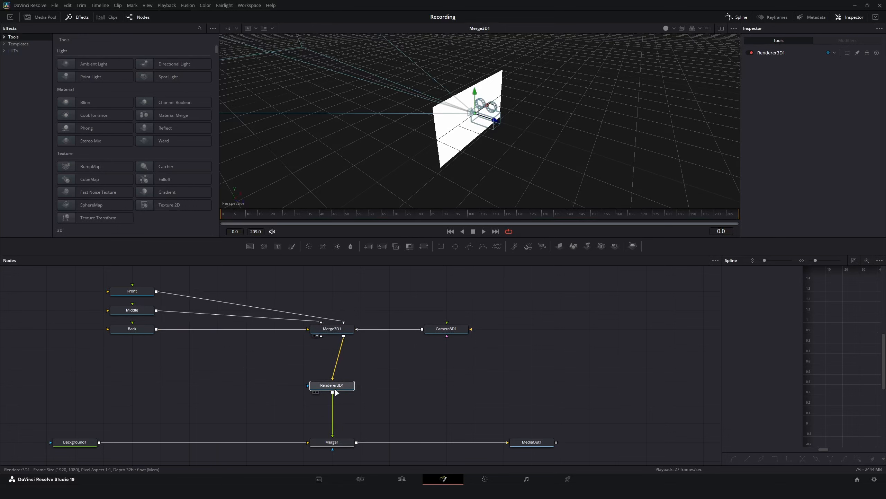
{"action": "left_click", "coordinate": [490, 125]}
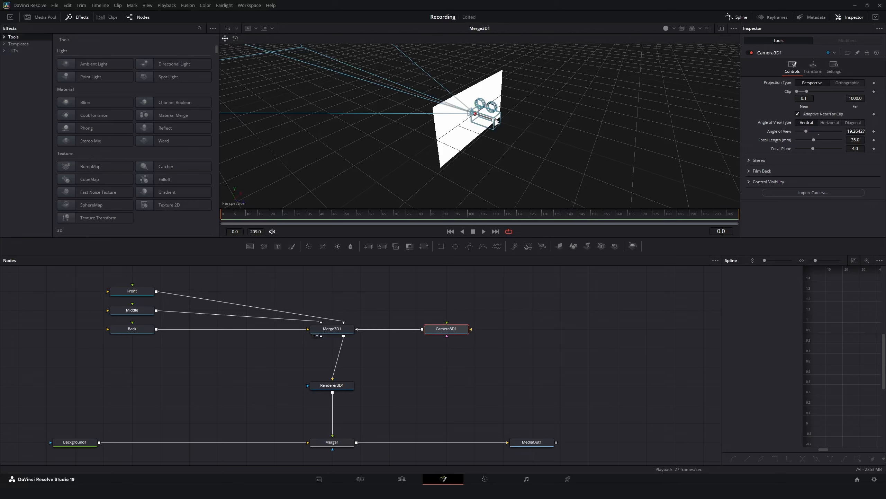
Pull the camera back from the image plane and hide the Effects library.
{"action": "left_click_drag", "start_coordinate": [494, 120], "coordinate": [608, 170]}
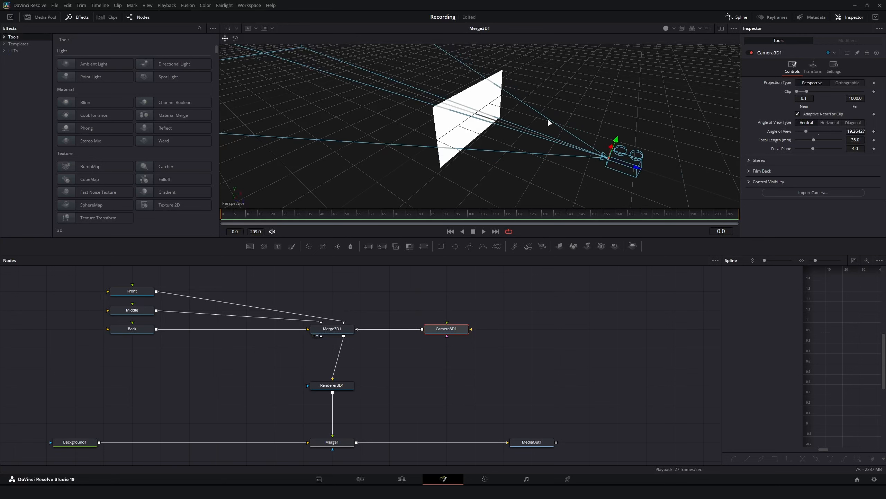
{"action": "left_click", "coordinate": [71, 17]}
{"action": "left_click", "coordinate": [70, 17]}
{"action": "left_click", "coordinate": [70, 17]}
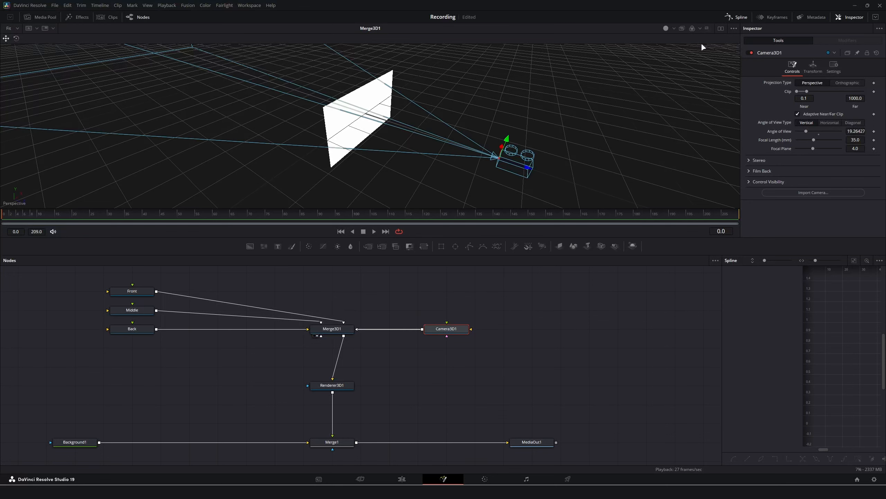
Switch to dual viewers, narrow the 3D viewer, and select MediaOut1.
{"action": "left_click", "coordinate": [720, 28]}
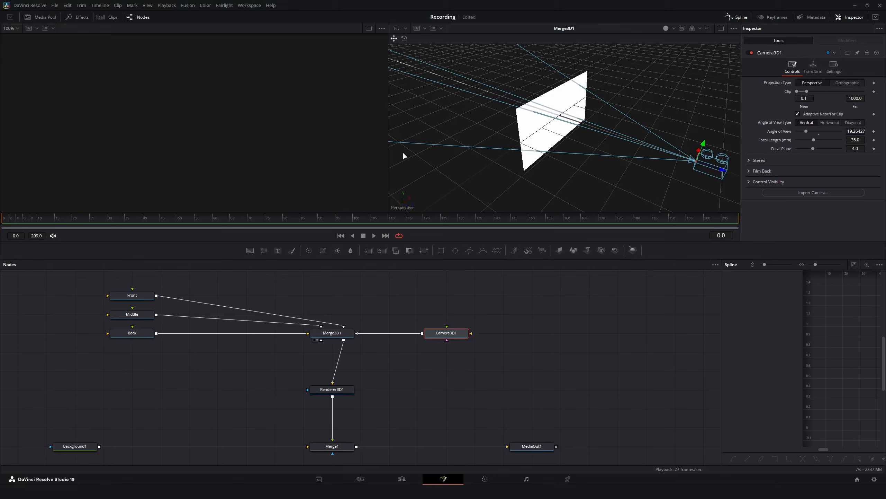
{"action": "left_click_drag", "start_coordinate": [388, 116], "coordinate": [505, 128]}
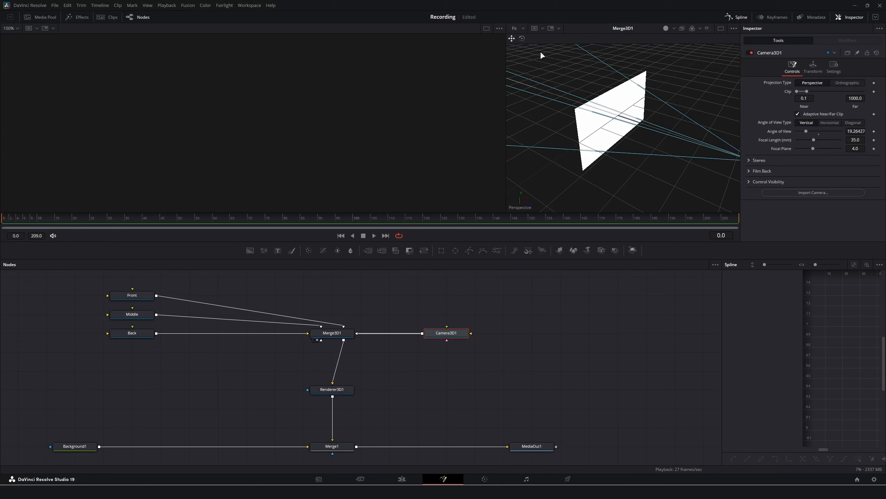
{"action": "left_click", "coordinate": [532, 447]}
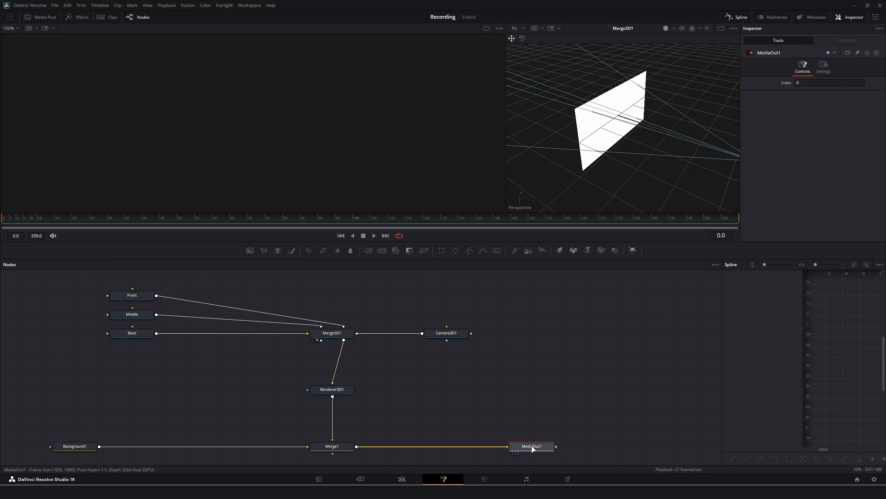
Show MediaOut1 in the right viewer and Merge3D1's orbited 3D scene in the left.
{"action": "key", "text": "2"}
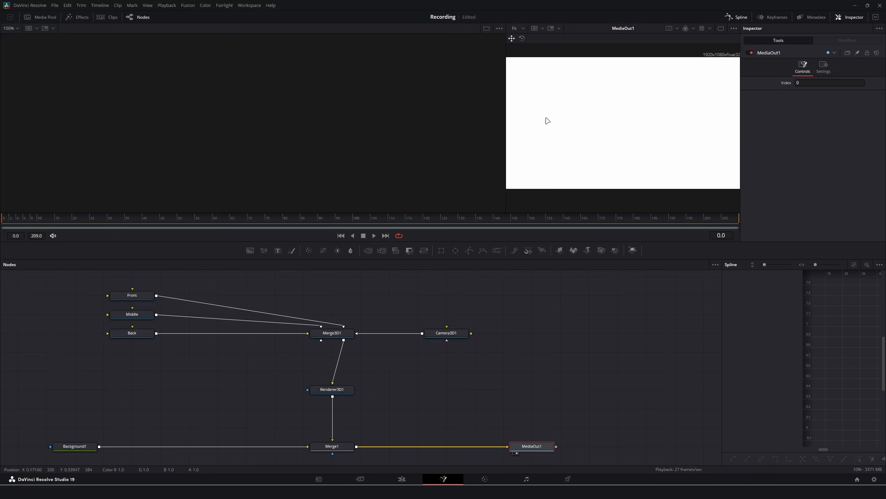
{"action": "left_click", "coordinate": [344, 336]}
{"action": "key", "text": "1"}
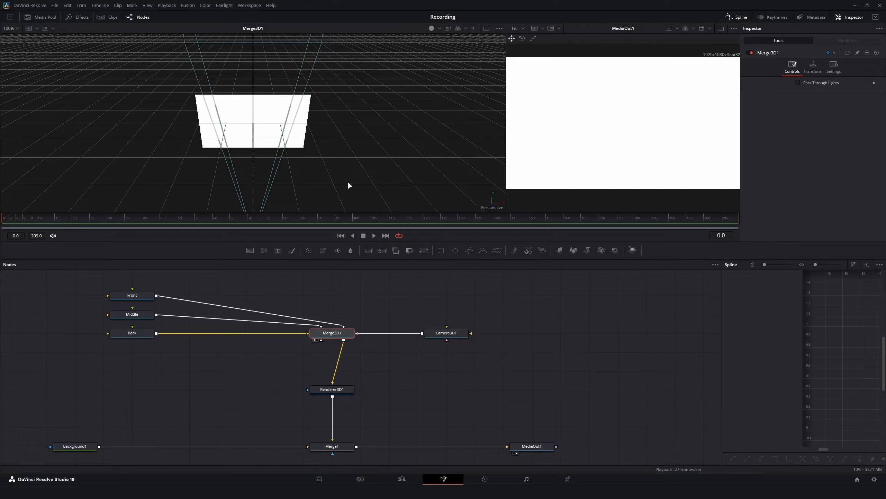
{"action": "left_click_drag", "start_coordinate": [347, 180], "coordinate": [279, 138]}
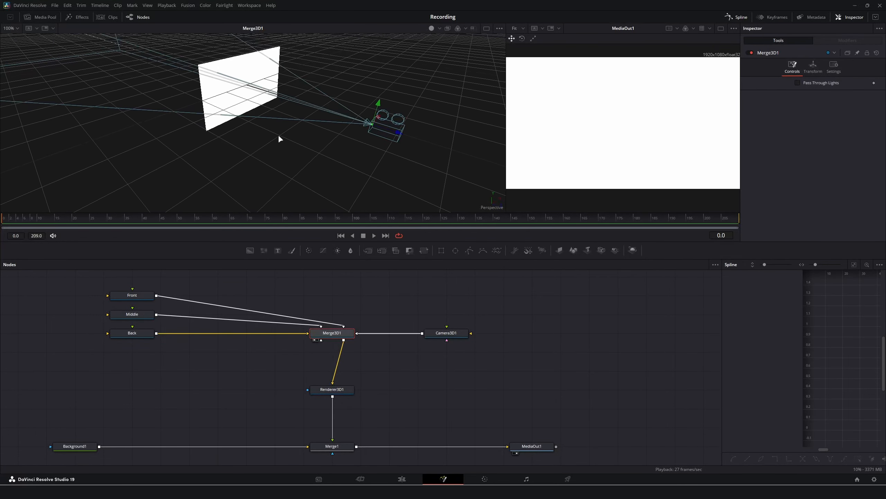
Push Camera3D1 back along Z to 2.126327.
{"action": "left_click", "coordinate": [450, 333]}
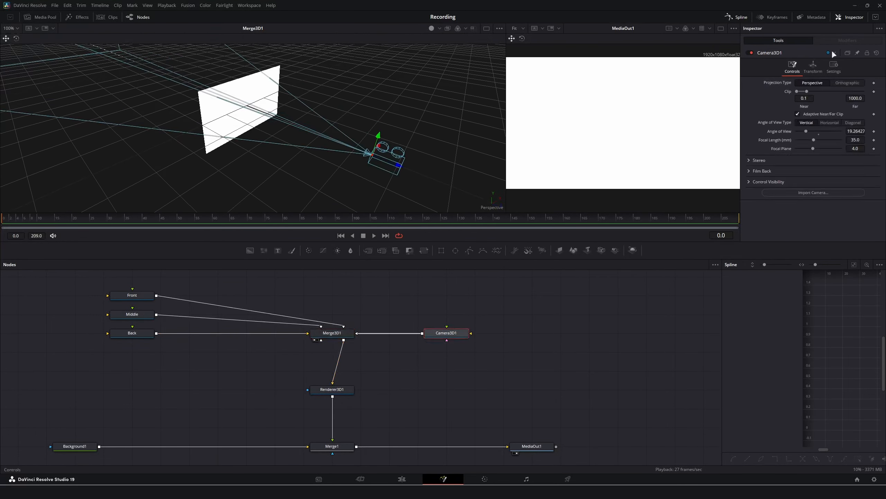
{"action": "left_click", "coordinate": [813, 66]}
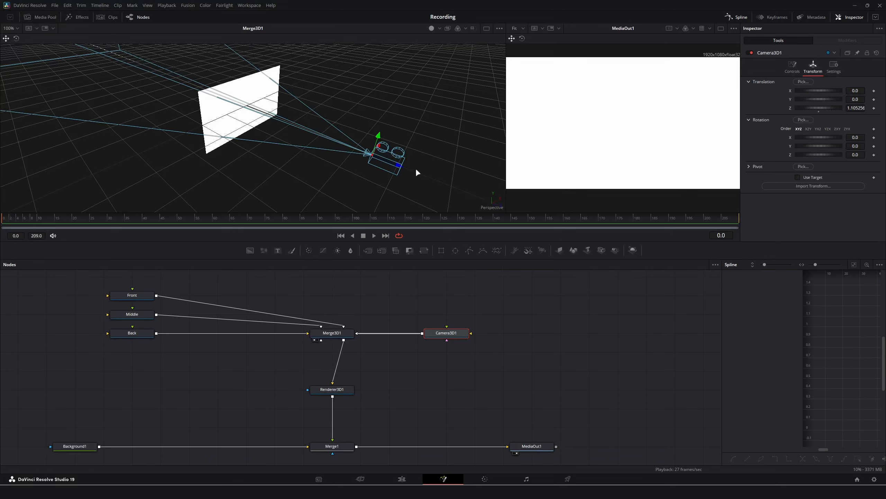
{"action": "left_click_drag", "start_coordinate": [400, 165], "coordinate": [418, 178]}
{"action": "mouse_move", "coordinate": [855, 108]}
{"action": "left_mouse_down"}
{"action": "mouse_move", "coordinate": [841, 108]}
{"action": "mouse_move", "coordinate": [850, 108]}
{"action": "left_mouse_up"}
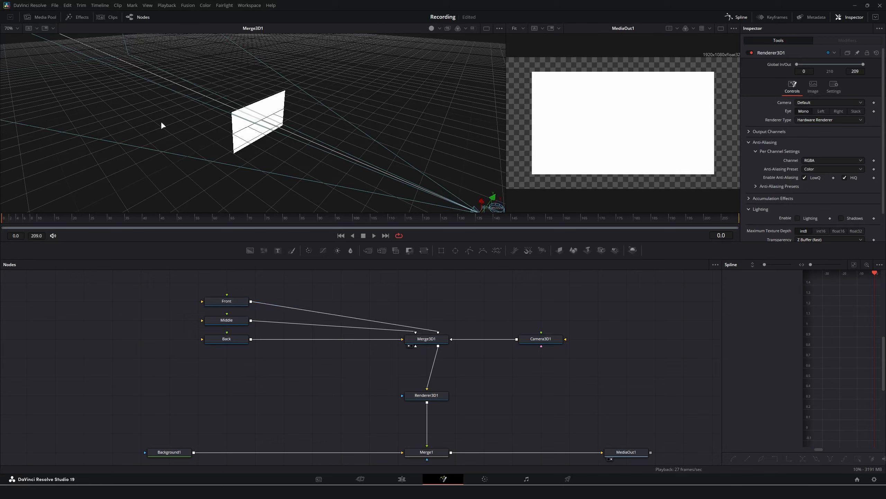
Set the Middle plane's Translation Z to -1.
{"action": "left_click_drag", "start_coordinate": [143, 145], "coordinate": [343, 132]}
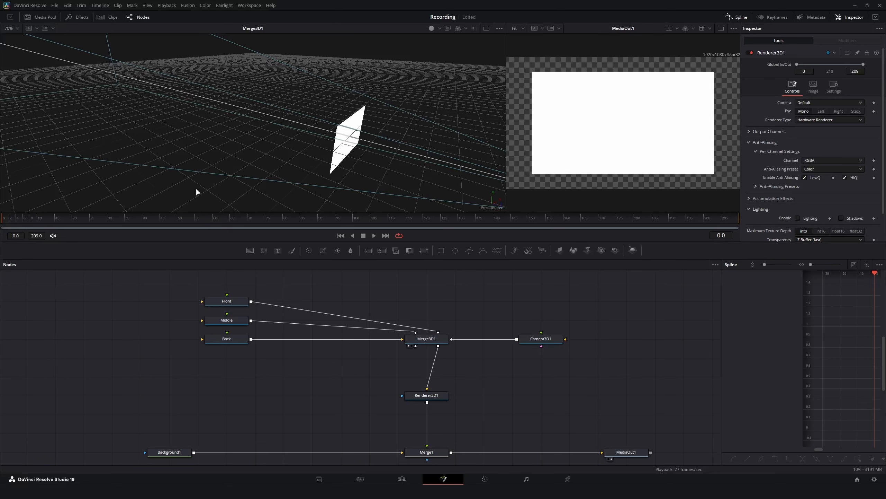
{"action": "left_click", "coordinate": [227, 303]}
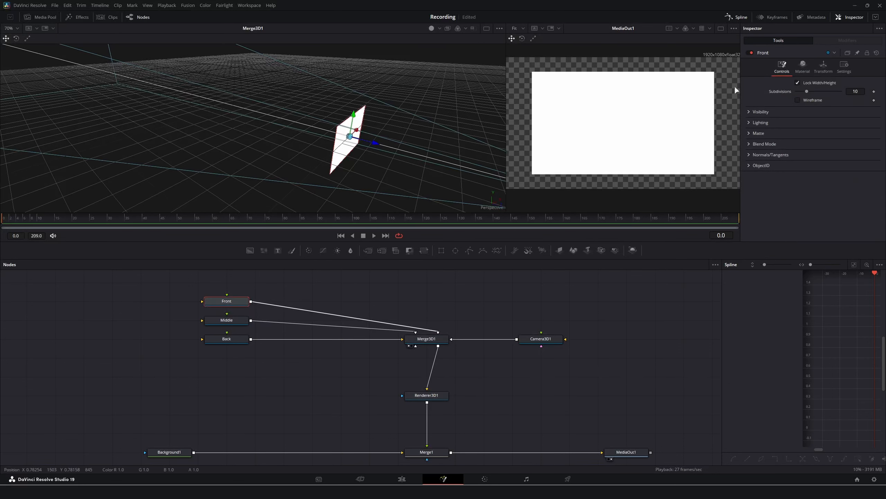
{"action": "left_click", "coordinate": [231, 323]}
{"action": "left_click", "coordinate": [824, 66]}
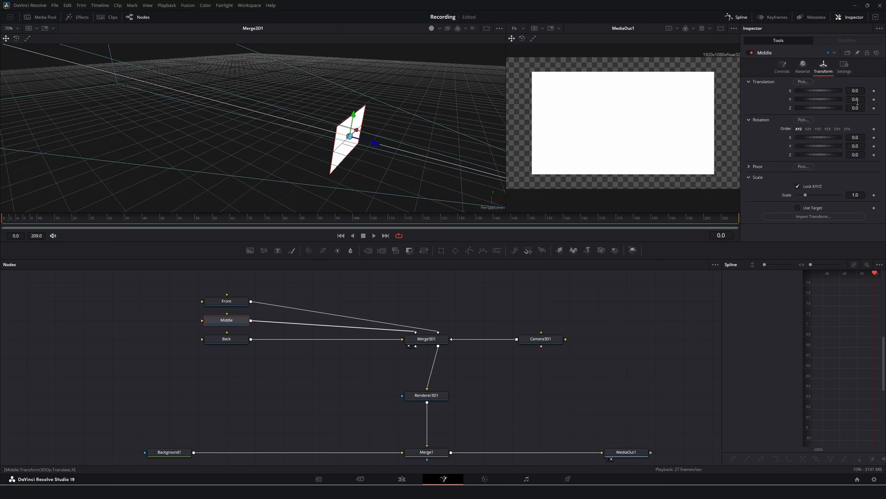
{"action": "left_click", "coordinate": [848, 109]}
{"action": "type", "text": "-1"}
{"action": "key", "text": "Tab"}
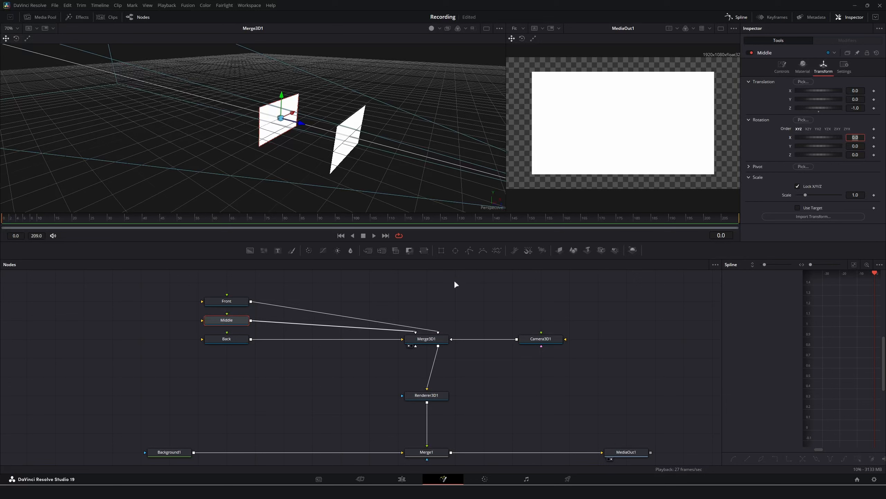
Set the Back plane's Translation Z to -2 and return to a single output viewer.
{"action": "left_click", "coordinate": [220, 342]}
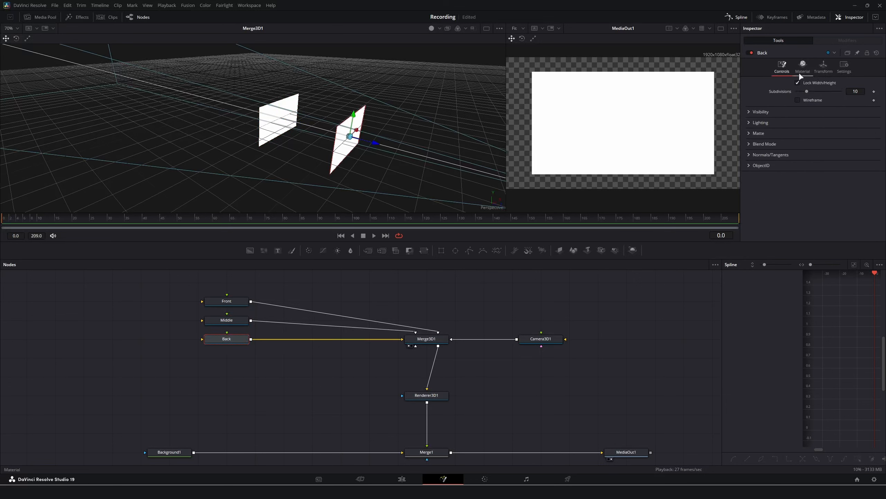
{"action": "left_click", "coordinate": [829, 66]}
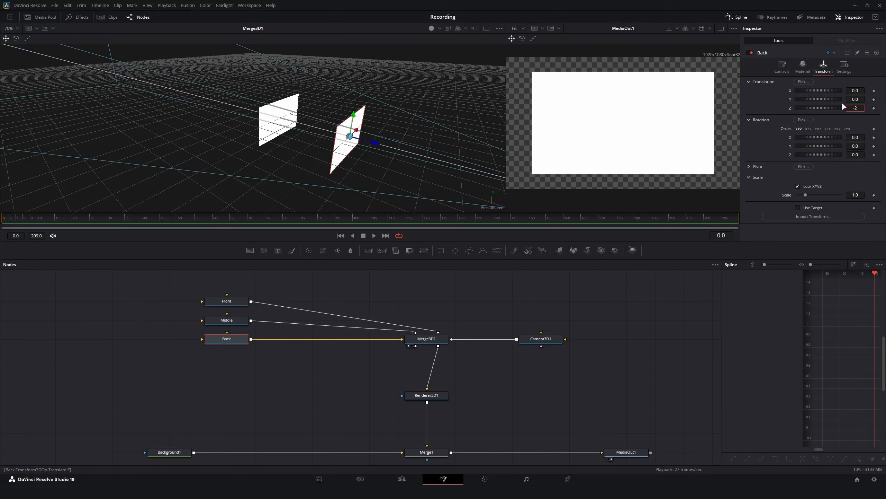
{"action": "type", "text": "-2"}
{"action": "key", "text": "Return"}
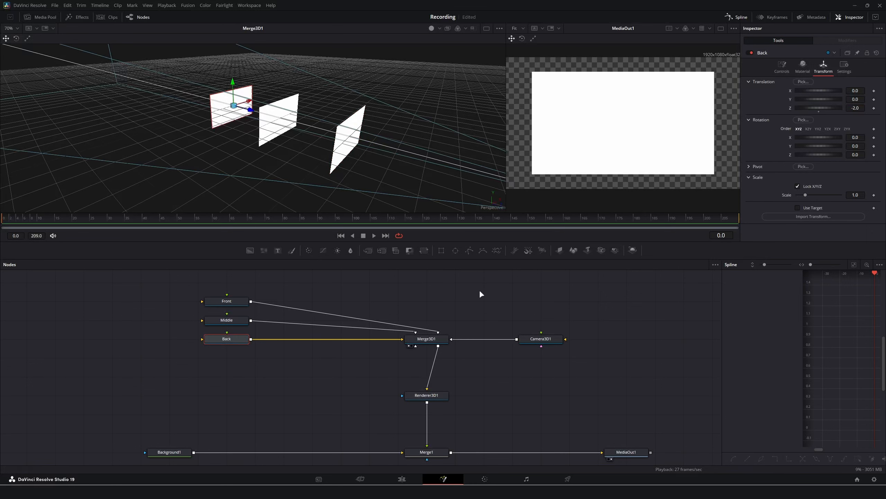
{"action": "left_click", "coordinate": [480, 292]}
{"action": "left_click", "coordinate": [721, 28]}
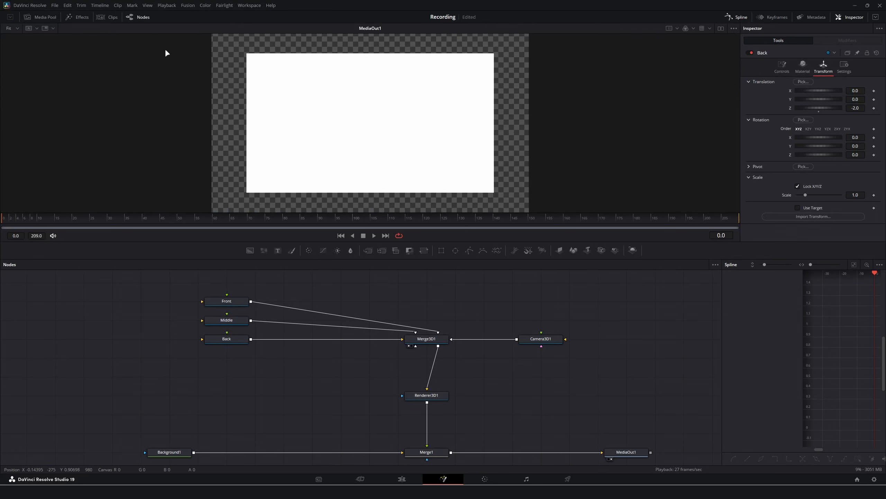
Add the Player_Walking image sequence as a Media Pool bin and open the _ForTutorial bin.
{"action": "left_click", "coordinate": [38, 16]}
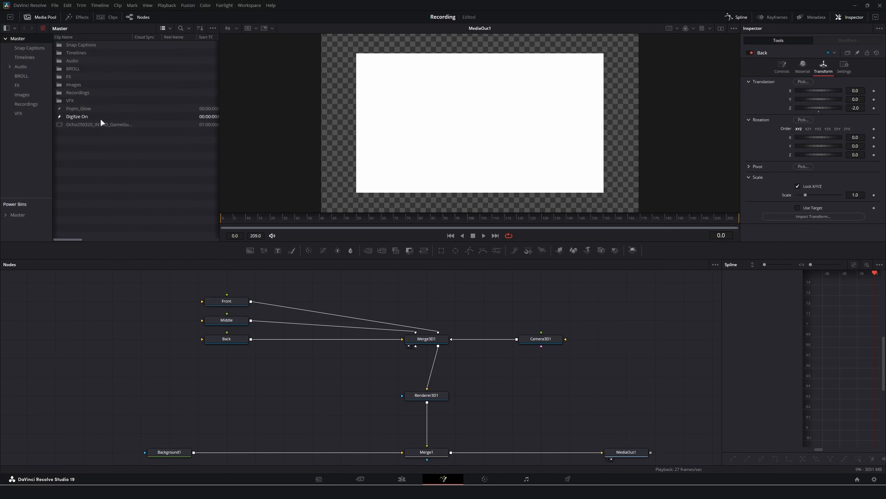
{"action": "left_click_drag", "start_coordinate": [98, 173], "coordinate": [20, 38]}
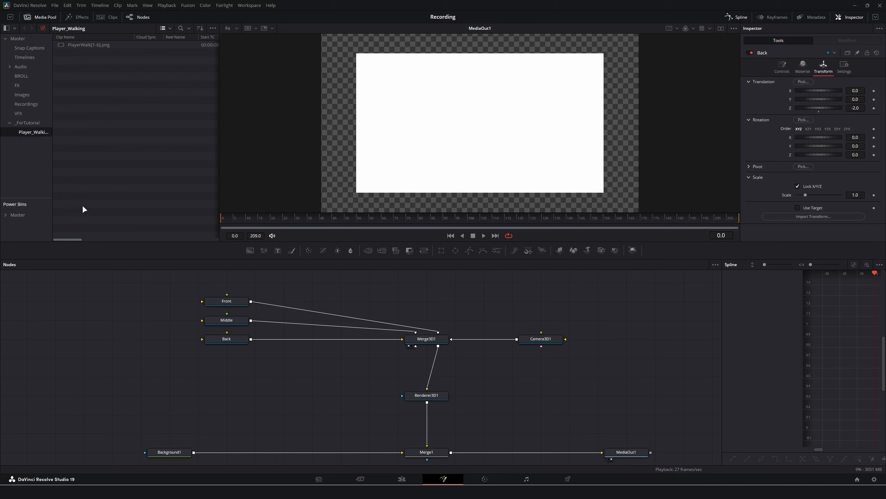
{"action": "left_click", "coordinate": [22, 125]}
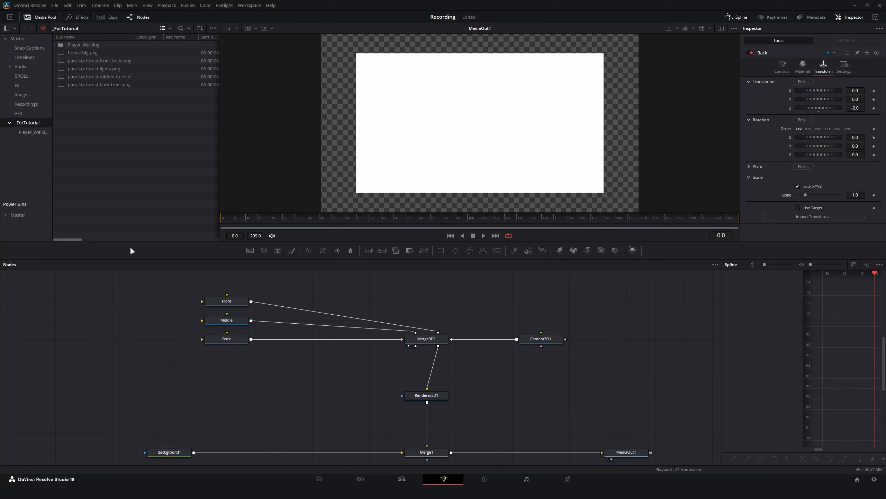
Feed the back, middle and front tree images into the Back, Middle and Front planes, then tidy nodes.
{"action": "left_click_drag", "start_coordinate": [94, 85], "coordinate": [218, 338]}
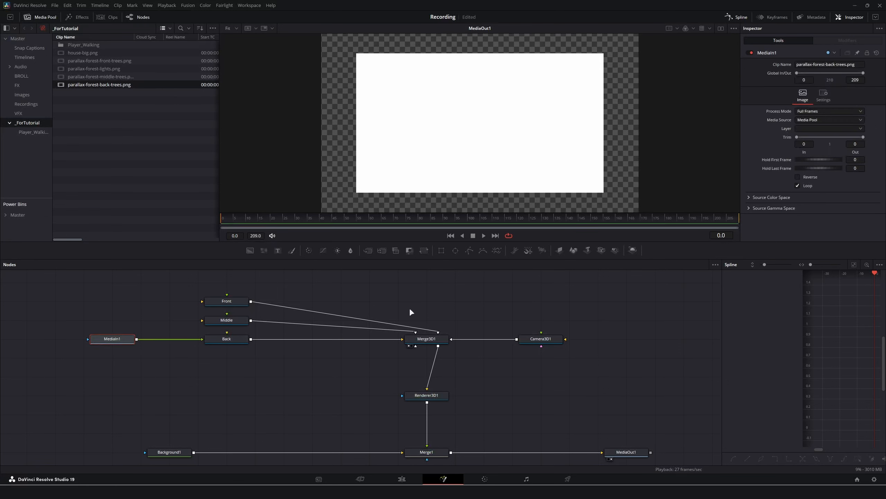
{"action": "left_click_drag", "start_coordinate": [97, 76], "coordinate": [236, 321]}
{"action": "left_click_drag", "start_coordinate": [99, 60], "coordinate": [231, 305]}
{"action": "left_click_drag", "start_coordinate": [84, 301], "coordinate": [112, 301]}
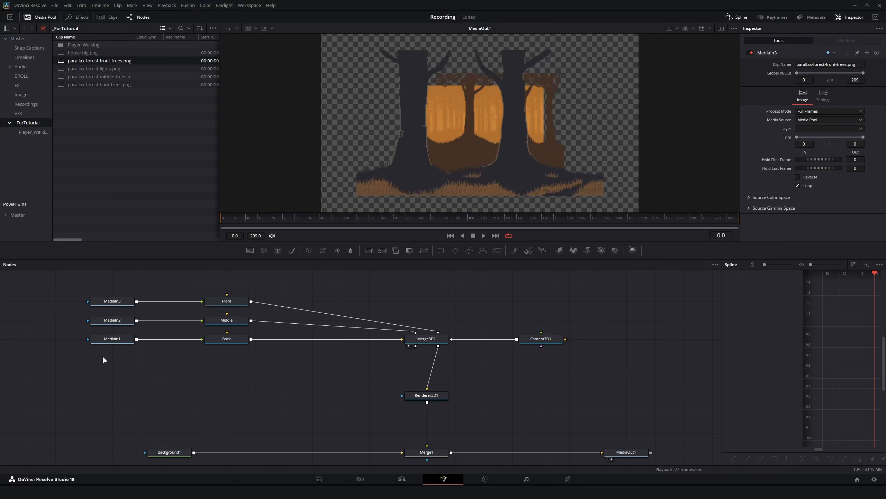
{"action": "left_click_drag", "start_coordinate": [241, 377], "coordinate": [109, 340]}
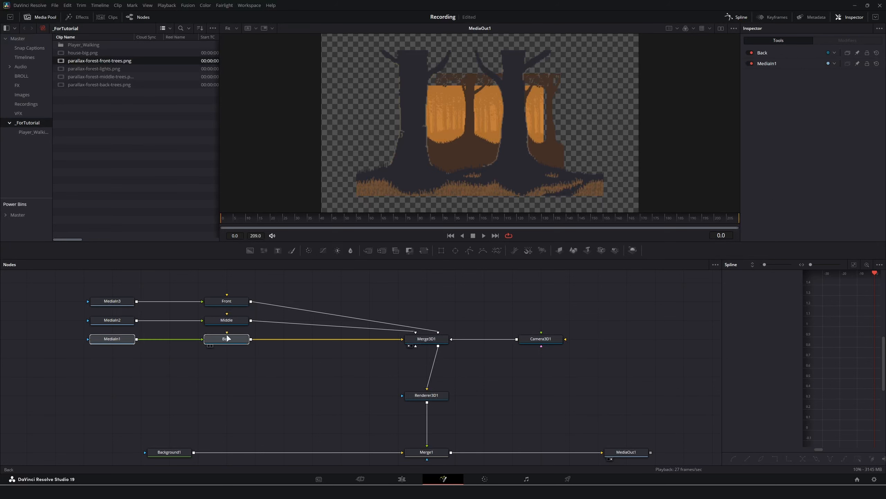
{"action": "left_click_drag", "start_coordinate": [227, 340], "coordinate": [227, 377]}
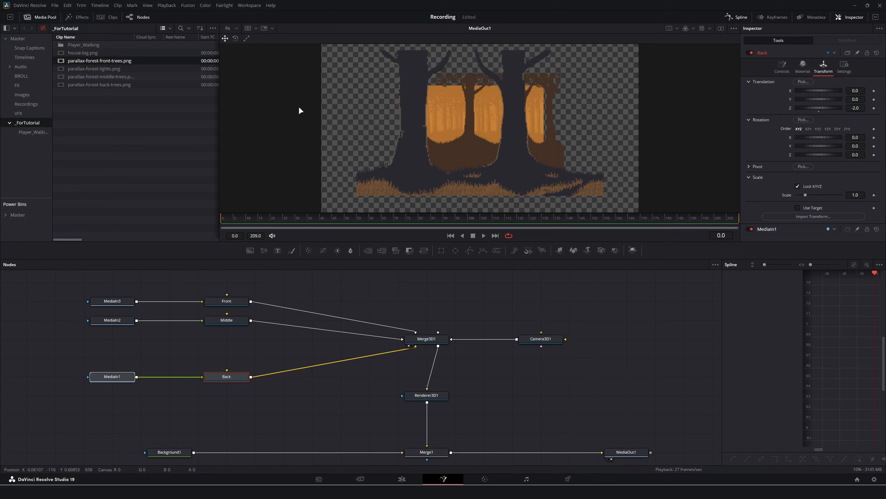
Add parallax-forest-lights.png and merge it over the back trees via Merge2.
{"action": "left_click", "coordinate": [134, 69]}
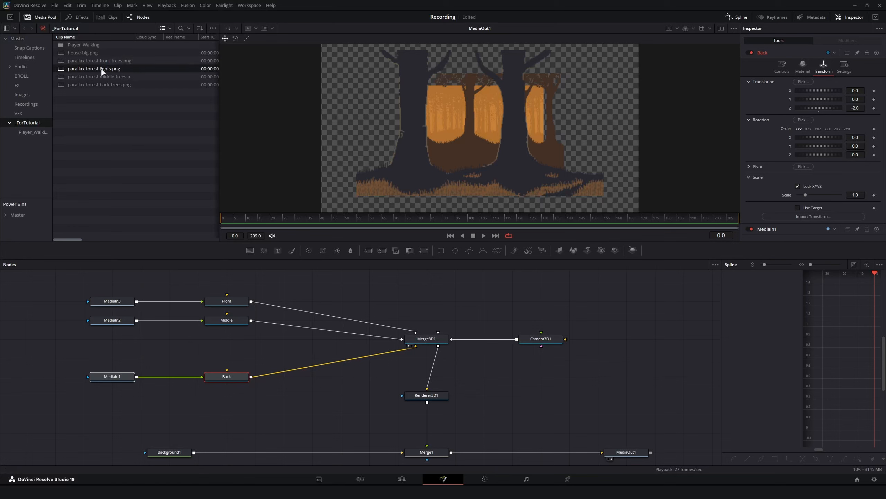
{"action": "left_click_drag", "start_coordinate": [102, 72], "coordinate": [137, 378]}
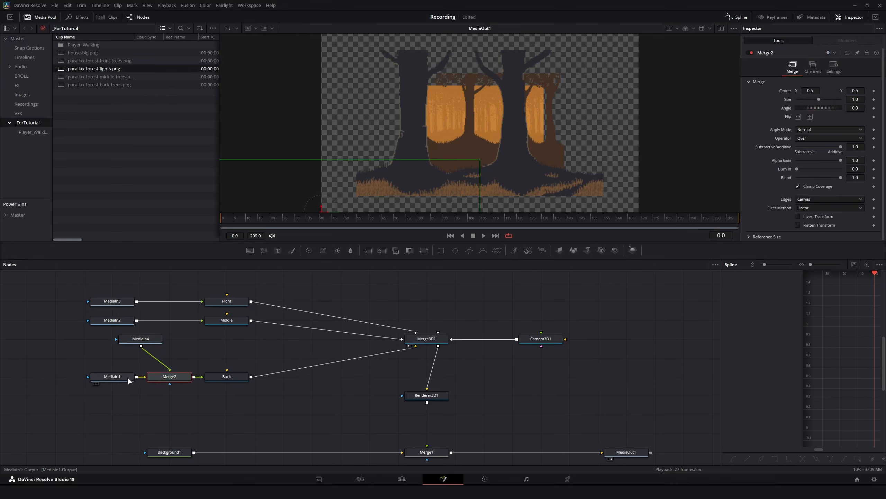
{"action": "left_click", "coordinate": [127, 376]}
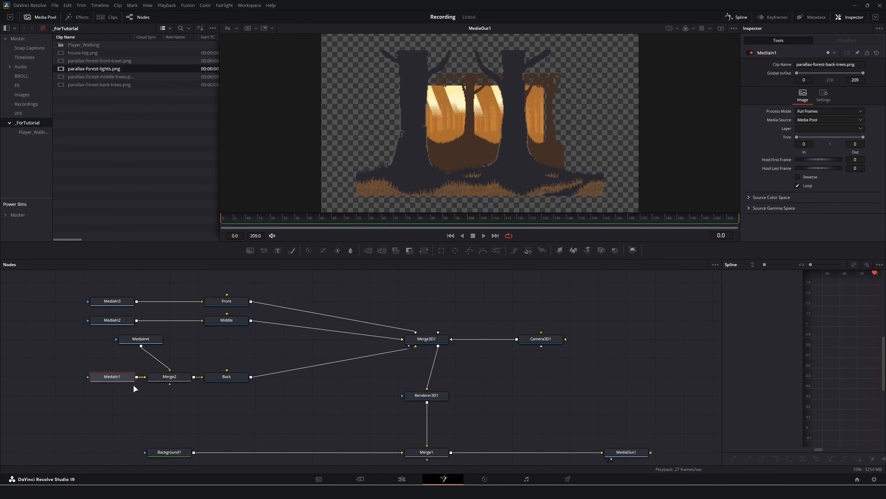
{"action": "left_click", "coordinate": [161, 377]}
Compare the back trees with and without the light rays in the viewers.
{"action": "key", "text": "1"}
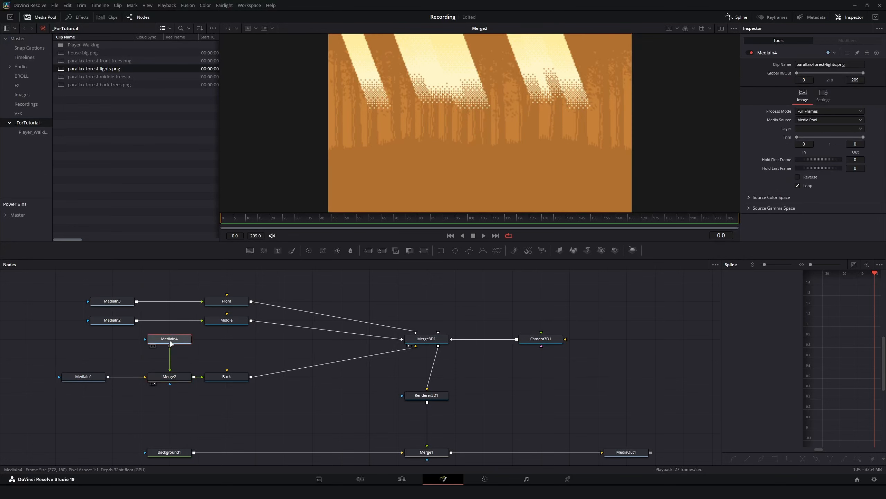
{"action": "key", "text": "2"}
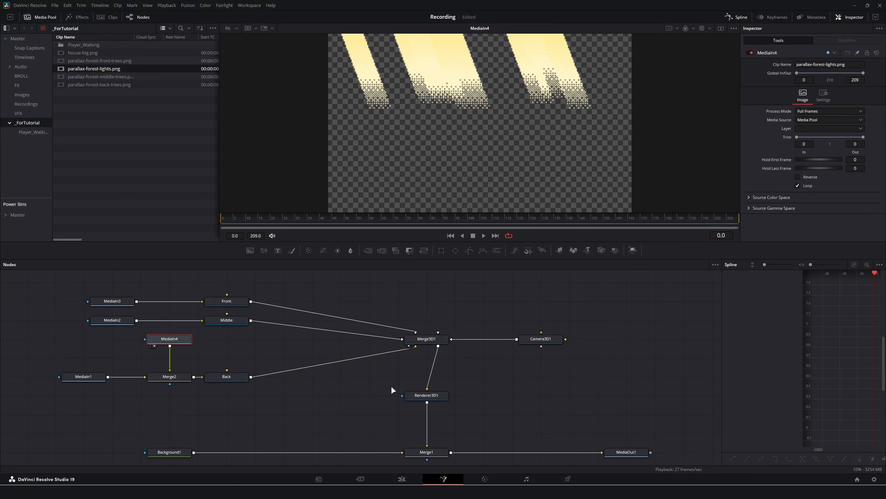
{"action": "left_click", "coordinate": [80, 377]}
{"action": "key", "text": "2"}
{"action": "left_click", "coordinate": [156, 379]}
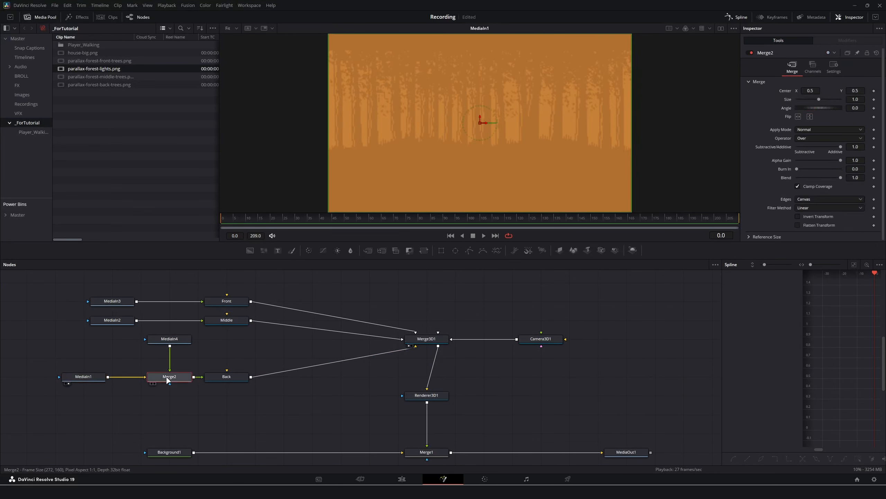
{"action": "key", "text": "2"}
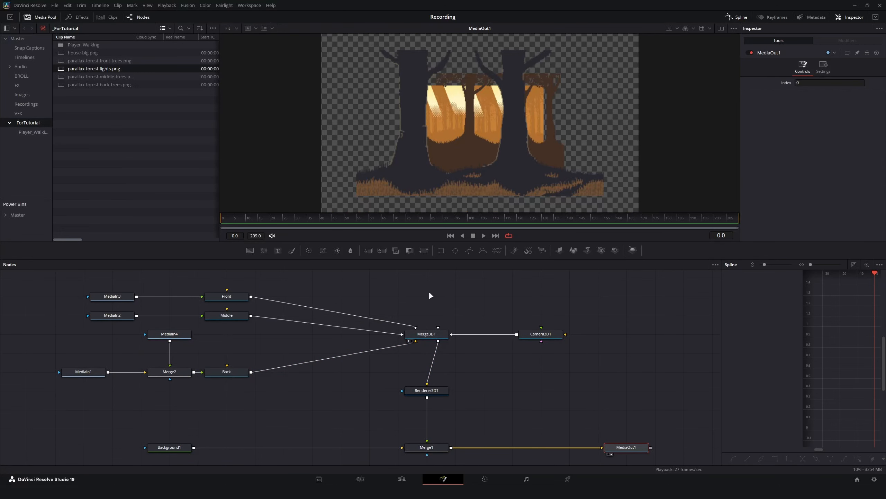
Return to frame 0, test the Back plane's depth, and orbit the Merge3D1 3D view.
{"action": "left_click_drag", "start_coordinate": [235, 219], "coordinate": [195, 222]}
{"action": "left_click", "coordinate": [226, 371]}
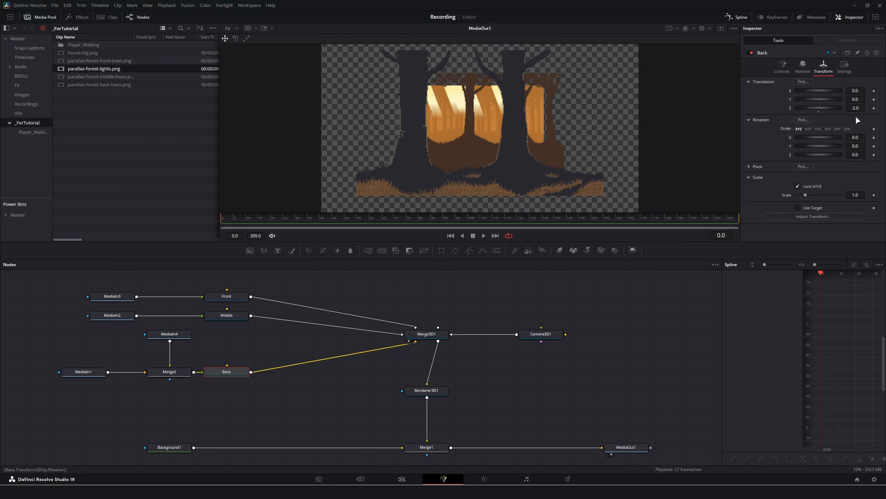
{"action": "left_click_drag", "start_coordinate": [814, 109], "coordinate": [850, 108]}
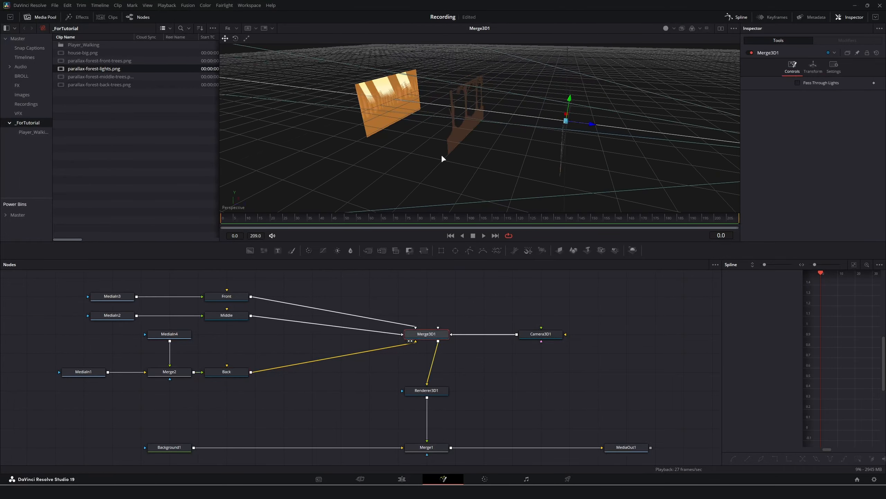
{"action": "left_click_drag", "start_coordinate": [441, 154], "coordinate": [383, 135]}
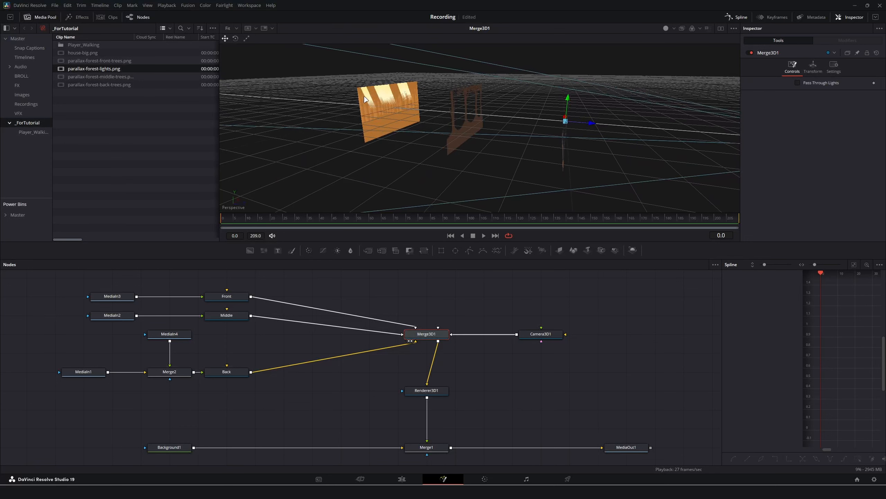
{"action": "left_click", "coordinate": [616, 446]}
Scale the Back plane's trees up to about 2.627 and refit the viewer.
{"action": "key", "text": "1"}
{"action": "left_click", "coordinate": [232, 372]}
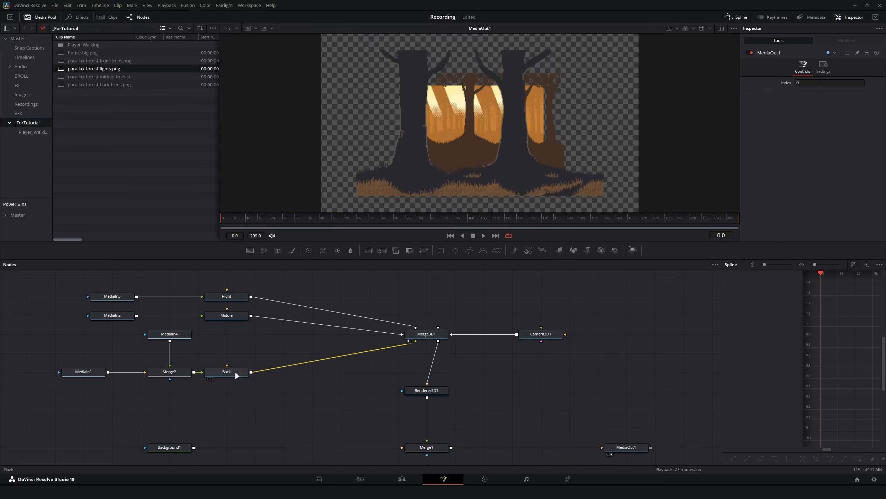
{"action": "mouse_move", "coordinate": [805, 195]}
{"action": "left_mouse_down"}
{"action": "mouse_move", "coordinate": [830, 196]}
{"action": "mouse_move", "coordinate": [819, 198]}
{"action": "left_mouse_up"}
{"action": "left_click_drag", "start_coordinate": [431, 121], "coordinate": [469, 119]}
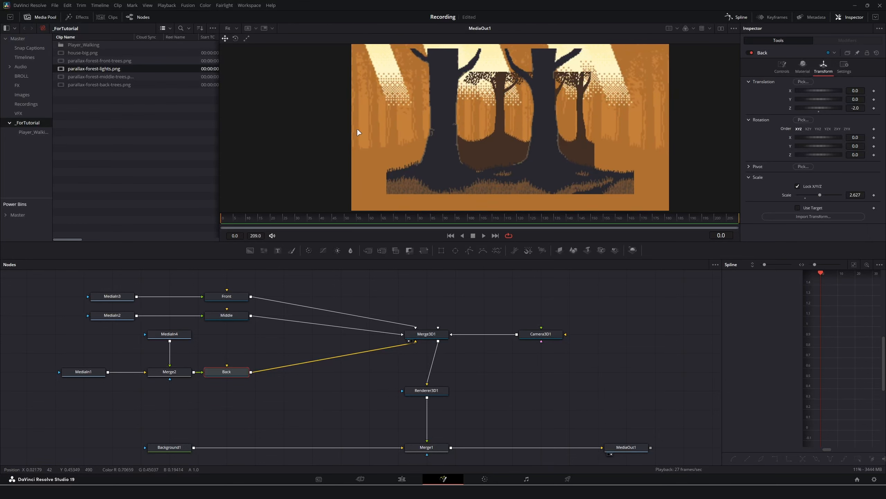
{"action": "key", "text": "ctrl+f"}
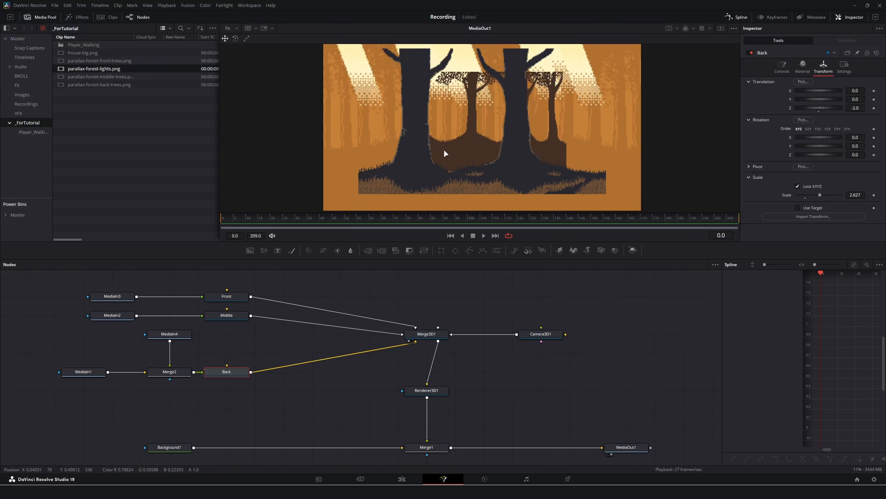
Scale the Middle plane to 2.0 and lower it to Translation Y about -0.121.
{"action": "left_click", "coordinate": [220, 316]}
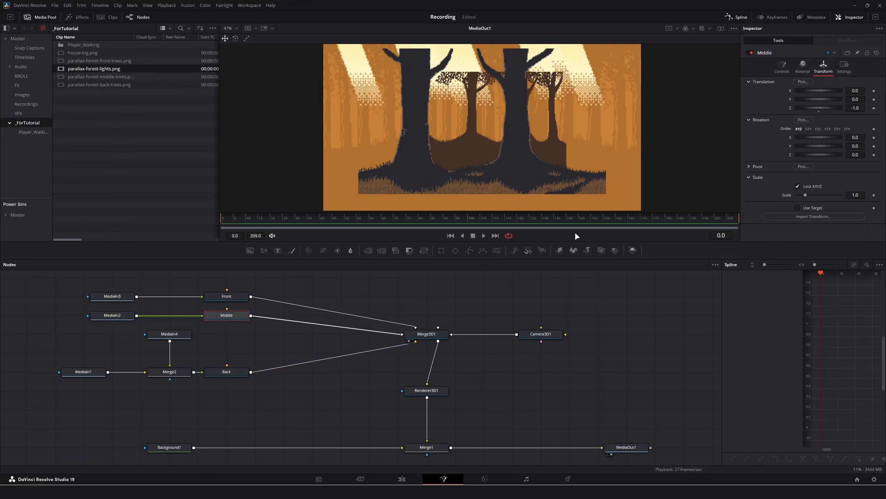
{"action": "left_click", "coordinate": [854, 196]}
{"action": "type", "text": "2"}
{"action": "key", "text": "Tab"}
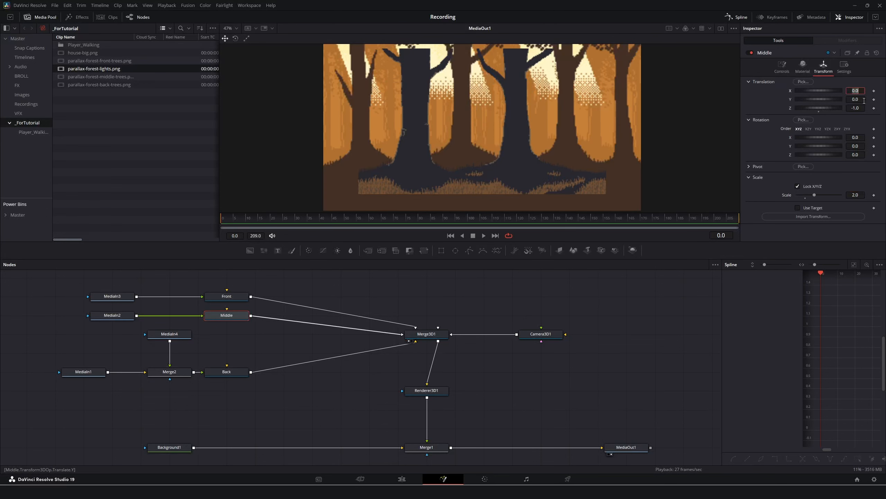
{"action": "left_click", "coordinate": [864, 101]}
{"action": "type", "text": "-0.072"}
{"action": "key", "text": "Return"}
{"action": "mouse_move", "coordinate": [856, 99]}
{"action": "left_mouse_down"}
{"action": "mouse_move", "coordinate": [846, 100]}
{"action": "mouse_move", "coordinate": [858, 99]}
{"action": "left_mouse_up"}
{"action": "key", "text": "BackSpace"}
{"action": "key", "text": "BackSpace"}
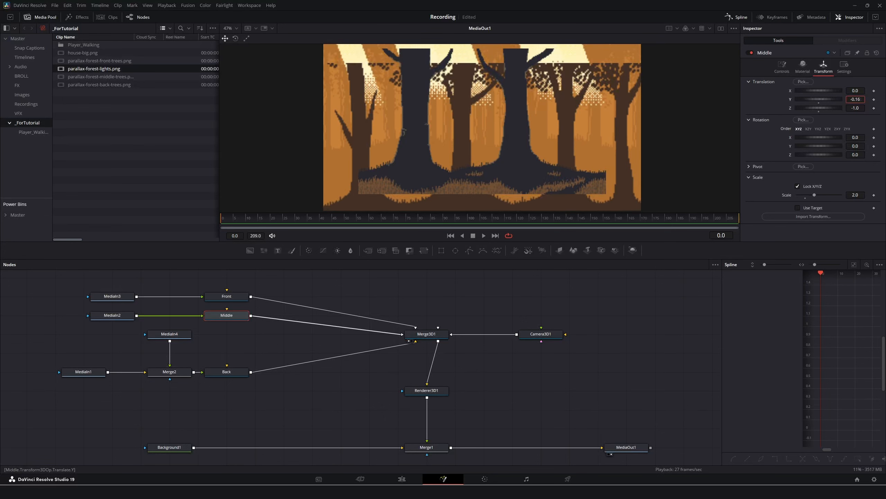
{"action": "type", "text": "3"}
{"action": "left_click_drag", "start_coordinate": [855, 99], "coordinate": [858, 99]}
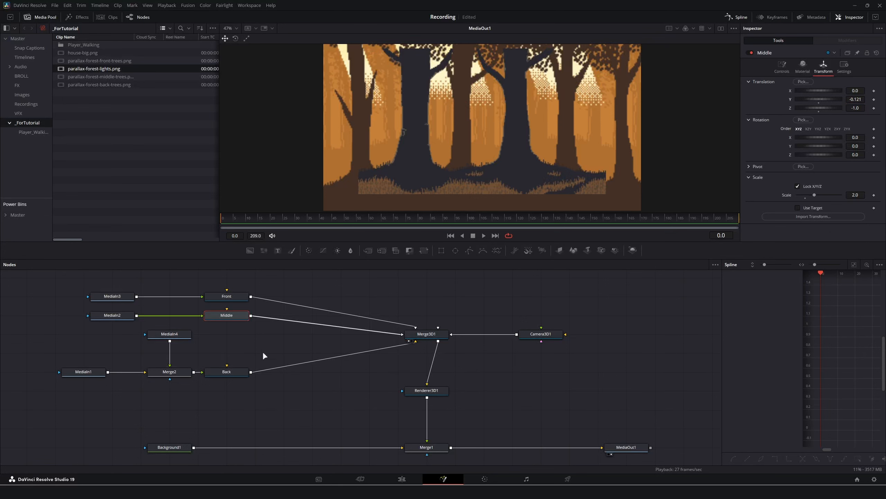
{"action": "left_click", "coordinate": [226, 296]}
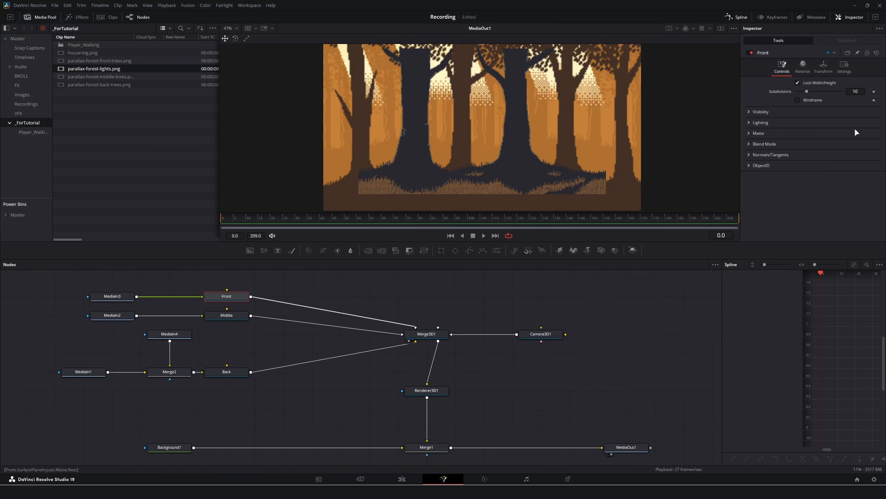
Scale the Front plane to 1.5 and shift it right to Translation X 0.116.
{"action": "left_click", "coordinate": [824, 65]}
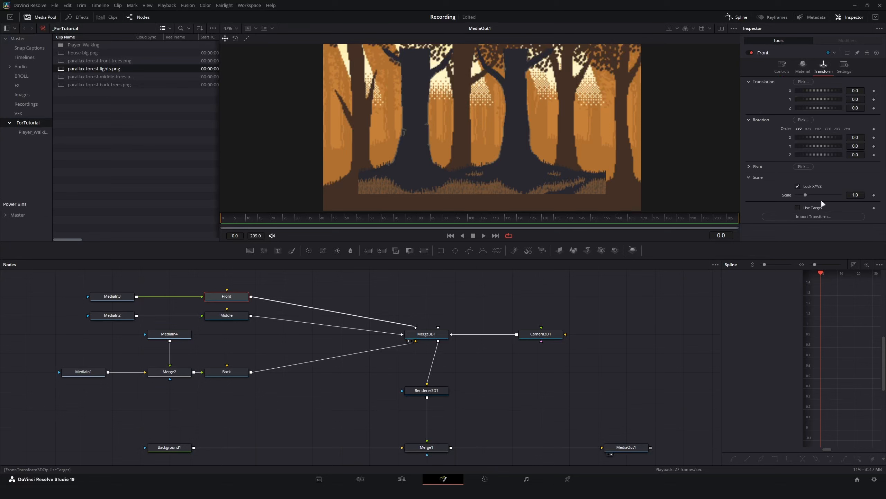
{"action": "left_click_drag", "start_coordinate": [850, 195], "coordinate": [866, 195]}
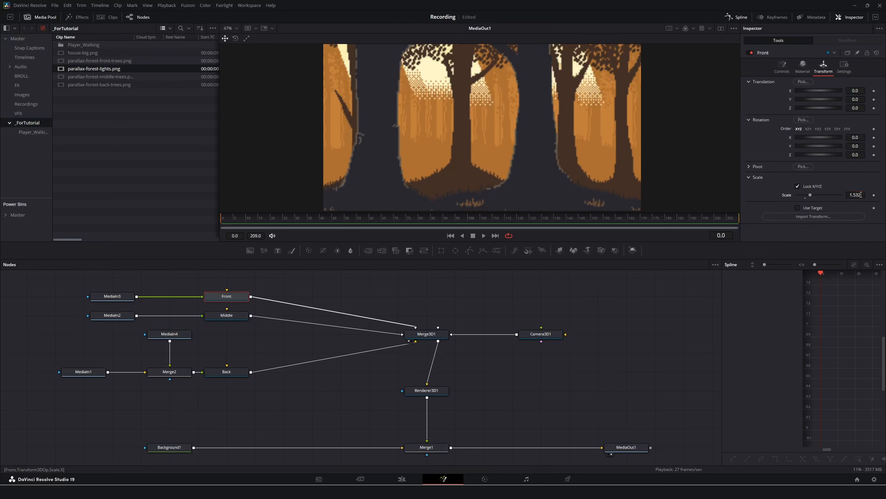
{"action": "double_click", "coordinate": [861, 195]}
{"action": "type", "text": "1.5"}
{"action": "left_click", "coordinate": [850, 90]}
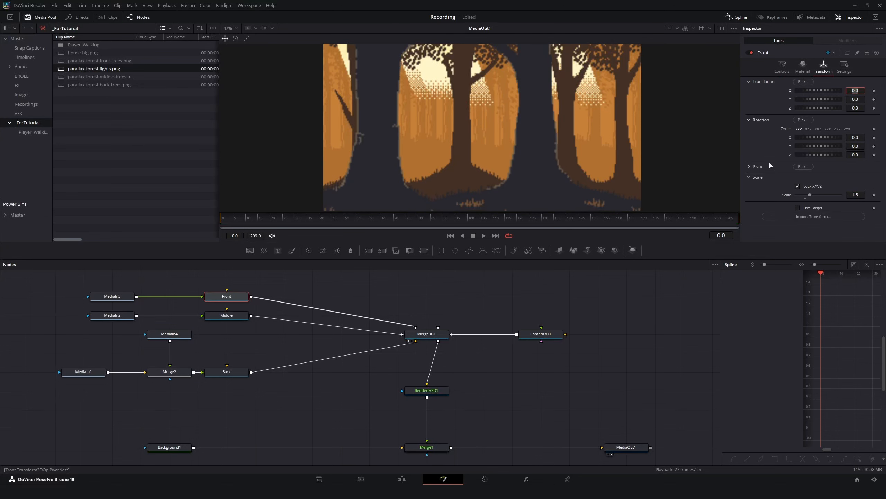
{"action": "left_click_drag", "start_coordinate": [853, 91], "coordinate": [877, 91]}
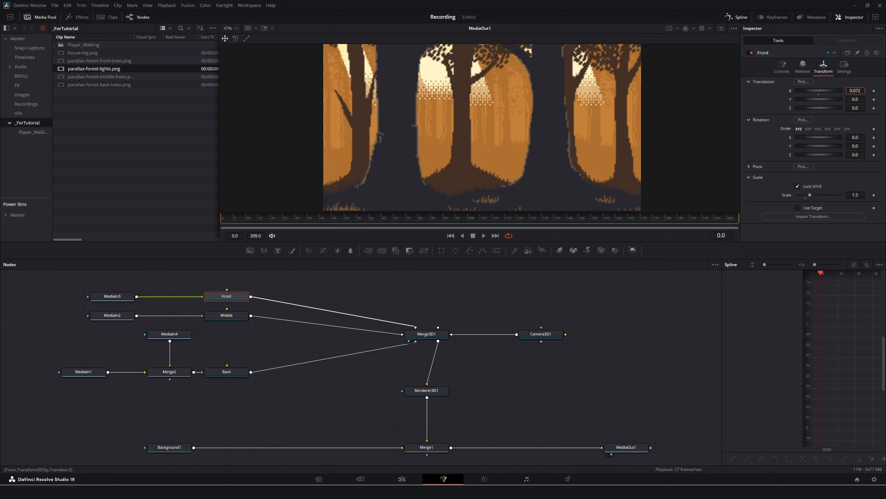
{"action": "left_click_drag", "start_coordinate": [856, 91], "coordinate": [867, 91]}
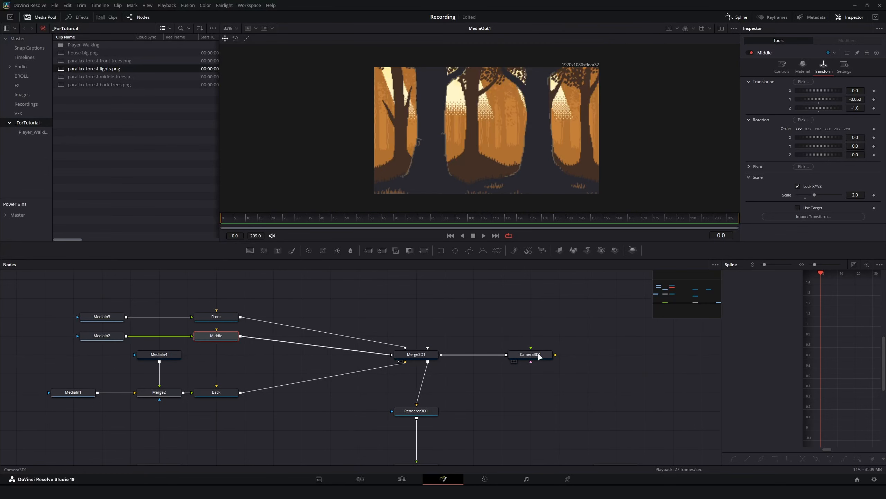
Try dollying Camera3D1 toward the planes, then undo to restore Z 2.126327.
{"action": "left_click", "coordinate": [539, 356]}
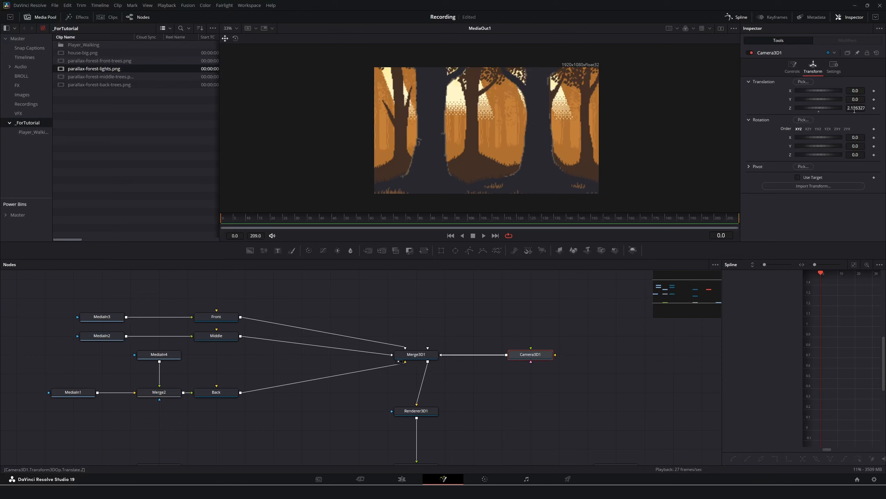
{"action": "mouse_move", "coordinate": [855, 108]}
{"action": "left_mouse_down"}
{"action": "mouse_move", "coordinate": [844, 109]}
{"action": "mouse_move", "coordinate": [864, 108]}
{"action": "left_mouse_up"}
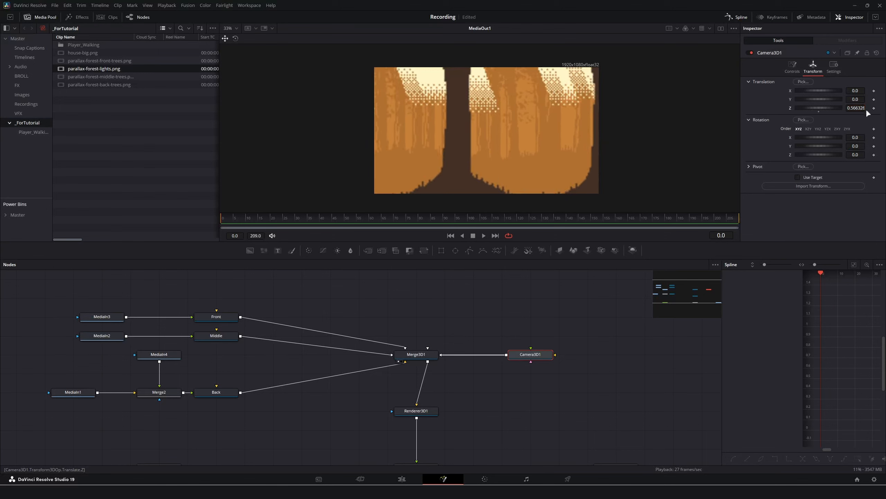
{"action": "key", "text": "ctrl+z"}
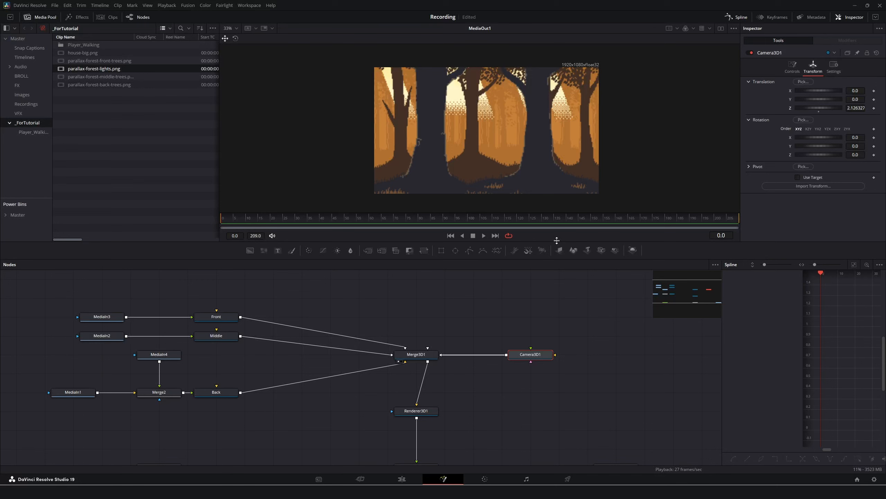
Turn off Renderer3D1's HiQ anti-aliasing and the viewer's High Quality and Motion Blur playback.
{"action": "left_click", "coordinate": [411, 409]}
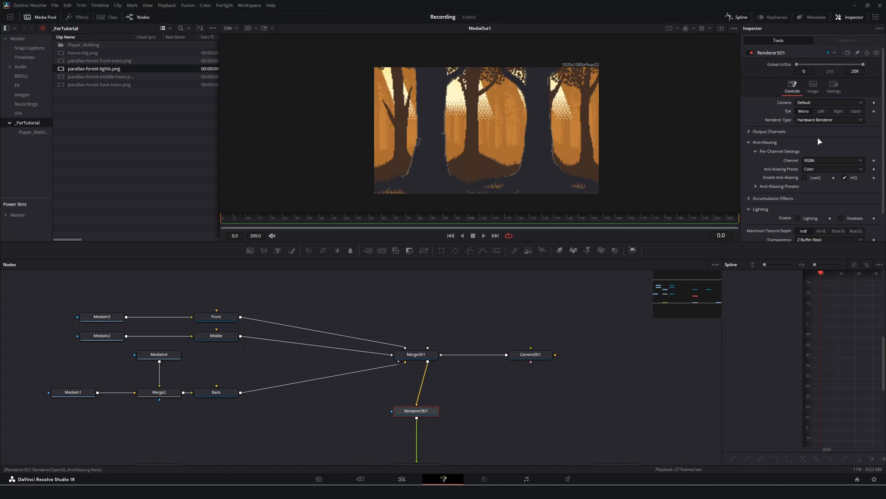
{"action": "left_click", "coordinate": [845, 178]}
{"action": "scroll", "coordinate": [847, 197], "scroll_direction": "down", "scroll_amount": 2}
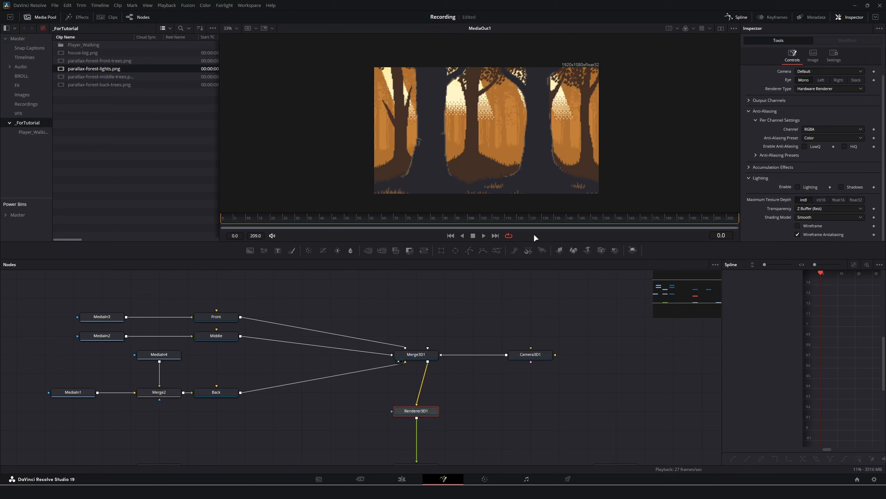
{"action": "right_click", "coordinate": [551, 239]}
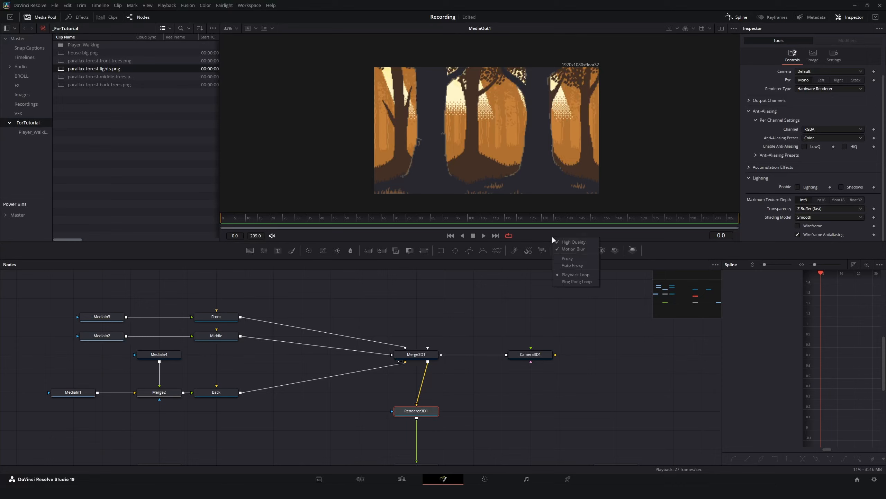
{"action": "left_click", "coordinate": [574, 241]}
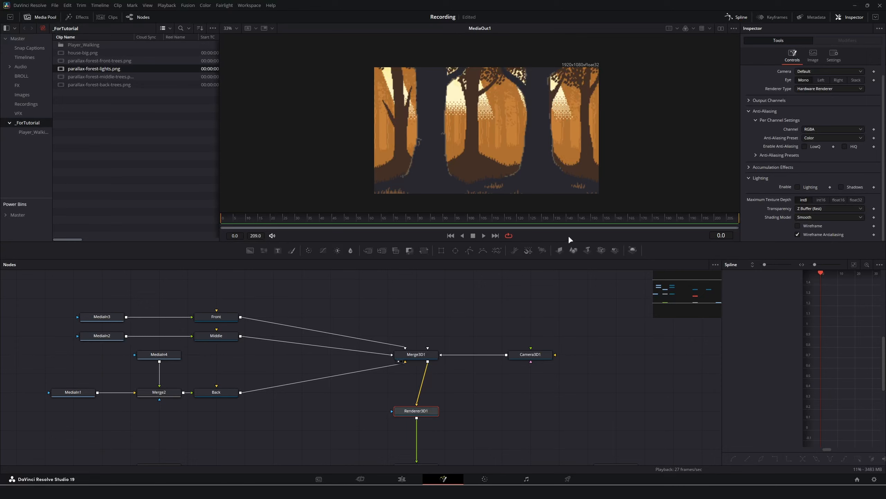
{"action": "right_click", "coordinate": [569, 235]}
{"action": "left_click", "coordinate": [584, 244]}
{"action": "right_click", "coordinate": [568, 228]}
Scrub Camera3D1's Translation Z back to 2.126327 so the full layered forest shows.
{"action": "left_click", "coordinate": [534, 355]}
{"action": "left_click_drag", "start_coordinate": [855, 108], "coordinate": [813, 108]}
{"action": "mouse_move", "coordinate": [855, 108]}
{"action": "left_mouse_down"}
{"action": "mouse_move", "coordinate": [873, 108]}
{"action": "mouse_move", "coordinate": [834, 108]}
{"action": "mouse_move", "coordinate": [866, 108]}
{"action": "left_mouse_up"}
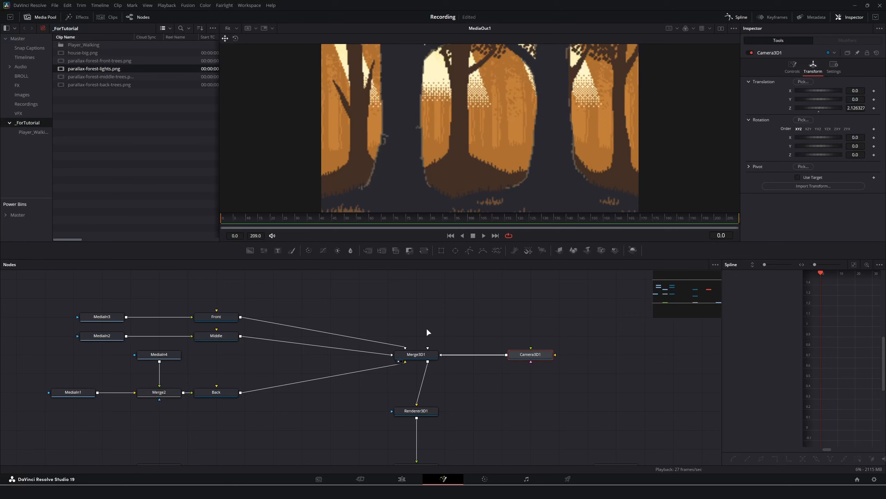
View player.png zoomed in within ImageGlass to inspect the character frames, then close it.
{"action": "key", "text": "alt+Tab"}
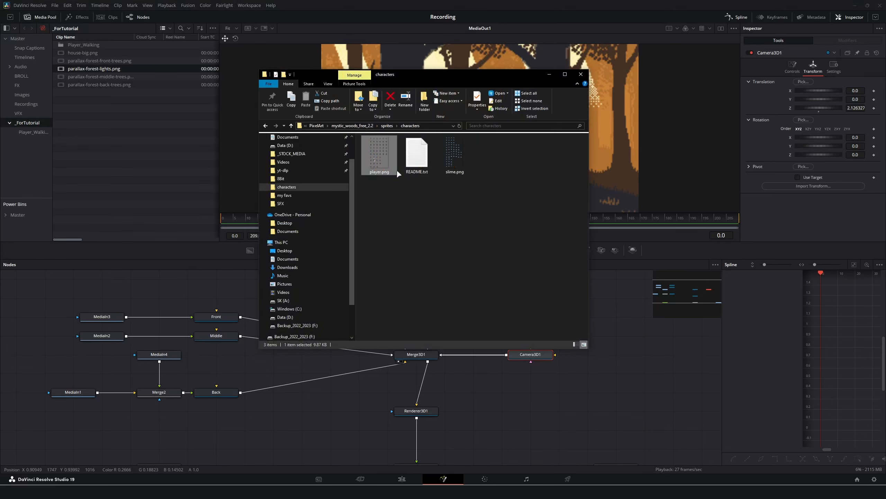
{"action": "double_click", "coordinate": [377, 149]}
{"action": "scroll", "coordinate": [393, 176], "scroll_direction": "up", "scroll_amount": 6}
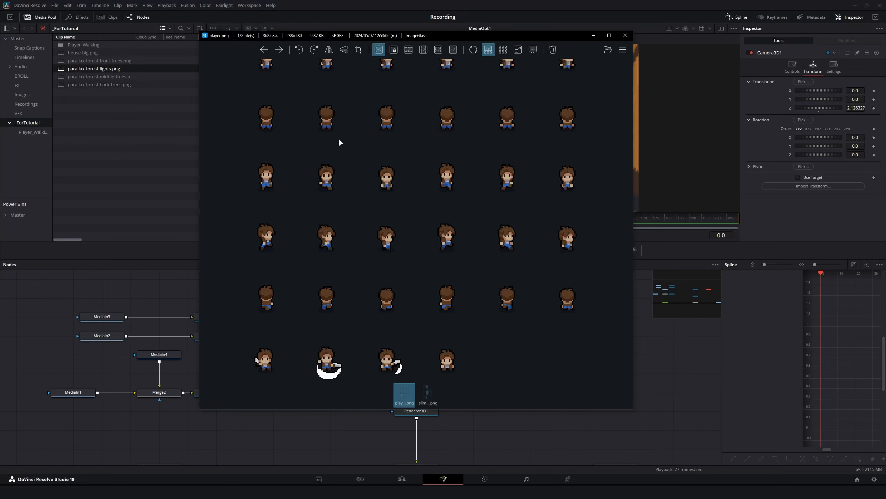
{"action": "key", "text": "Escape"}
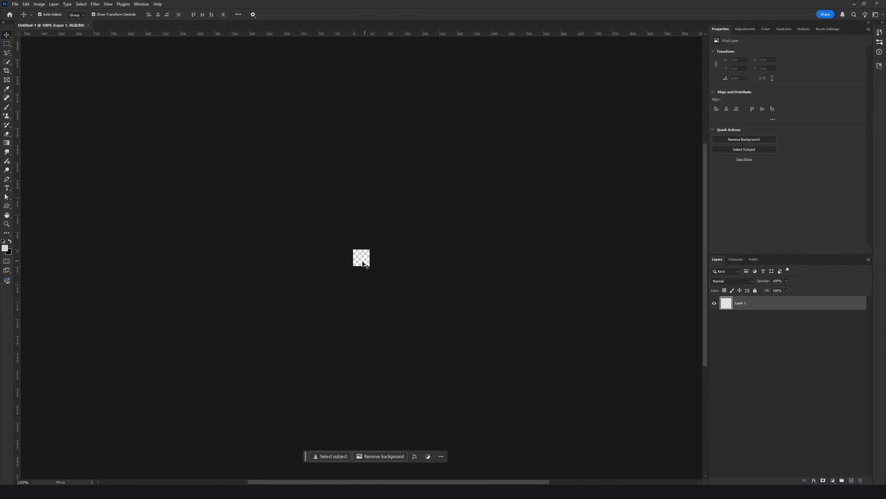
Open README.txt, highlight its 48x48 player grid note, close Notepad and select player.png.
{"action": "scroll", "coordinate": [384, 265], "scroll_direction": "up", "scroll_amount": 5}
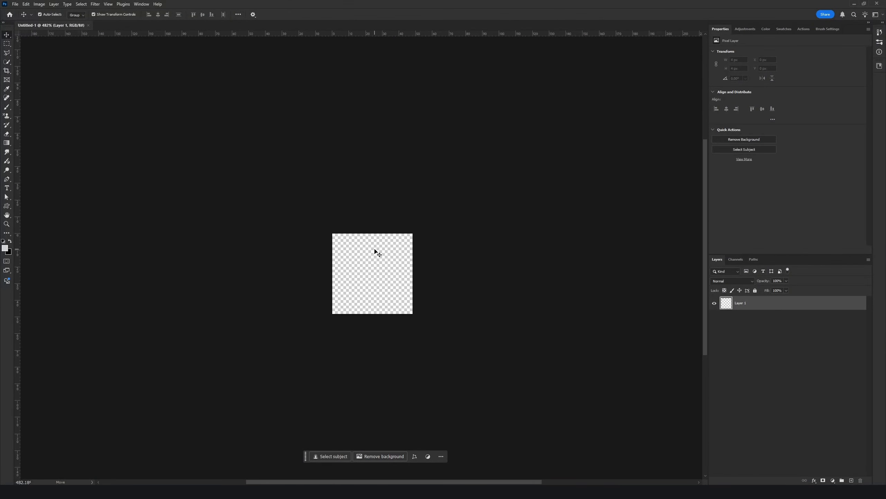
{"action": "scroll", "coordinate": [376, 249], "scroll_direction": "down", "scroll_amount": 1}
{"action": "key", "text": "alt+Tab"}
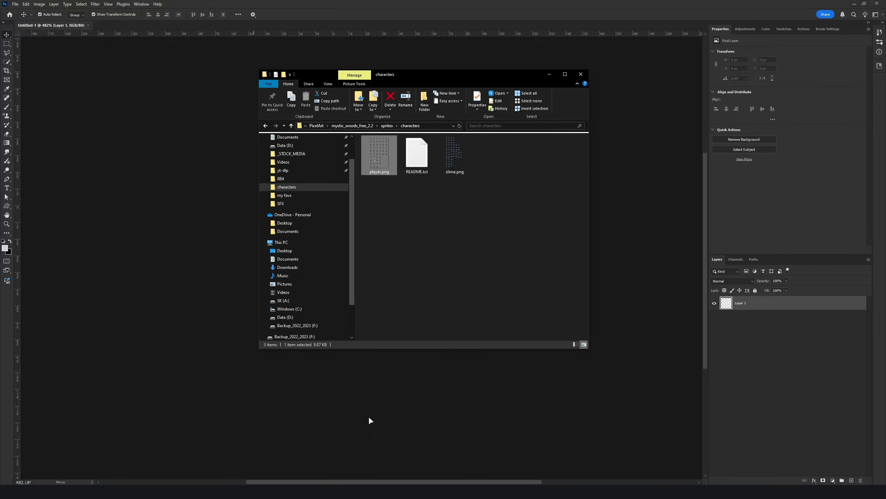
{"action": "double_click", "coordinate": [425, 162]}
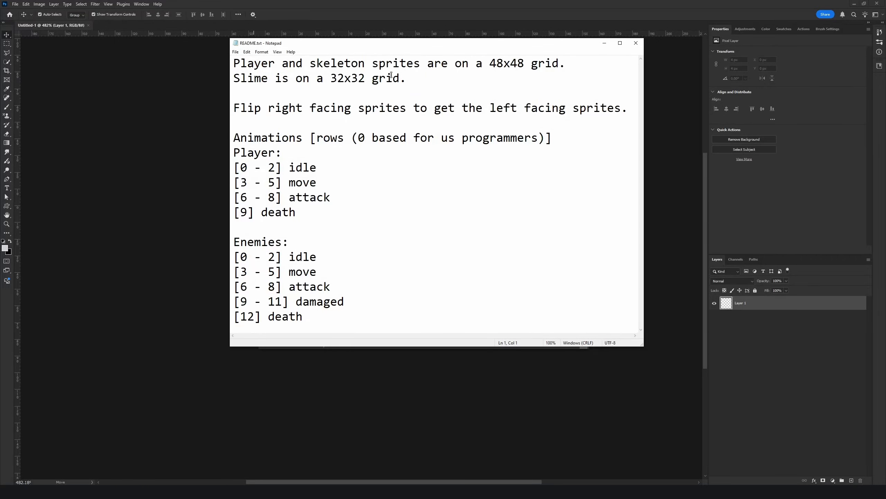
{"action": "left_click_drag", "start_coordinate": [578, 61], "coordinate": [523, 63]}
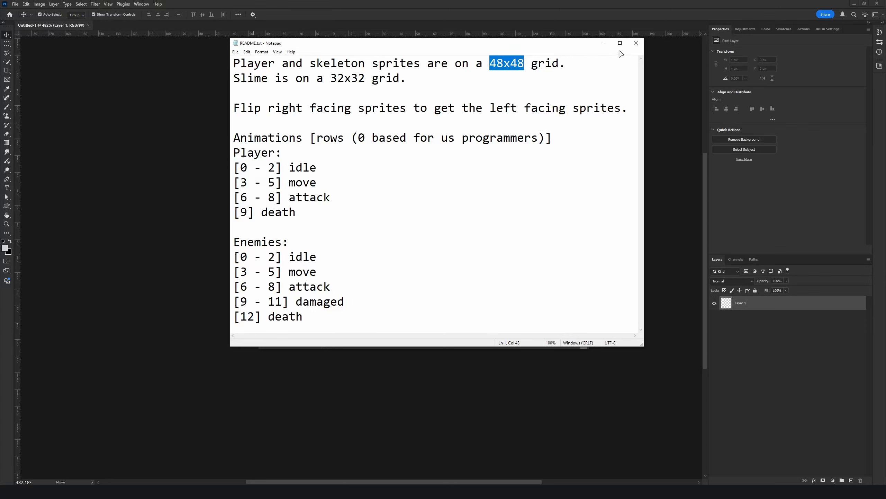
{"action": "left_click", "coordinate": [636, 43]}
{"action": "left_click", "coordinate": [379, 156]}
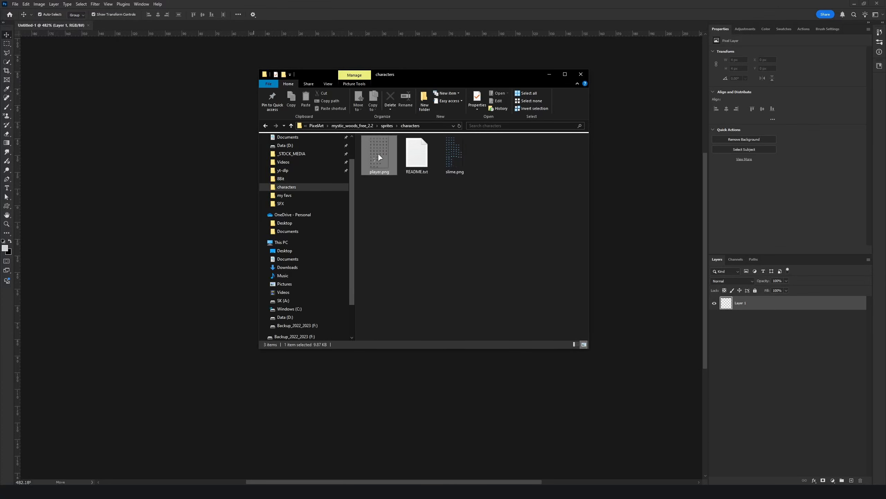
Place player.png at 100% W and H, frame one sprite, and add a guide at 24 px.
{"action": "left_click_drag", "start_coordinate": [372, 140], "coordinate": [174, 265]}
{"action": "left_click", "coordinate": [134, 14]}
{"action": "type", "text": "100"}
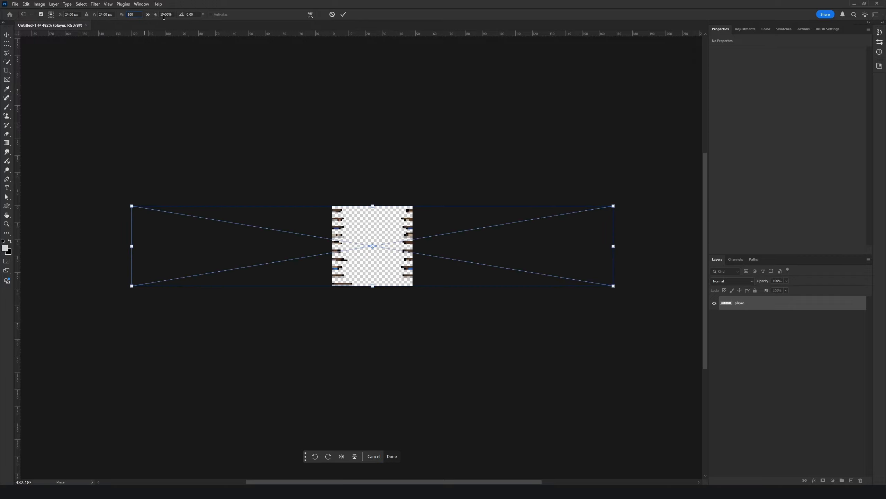
{"action": "left_click", "coordinate": [164, 14]}
{"action": "type", "text": "100"}
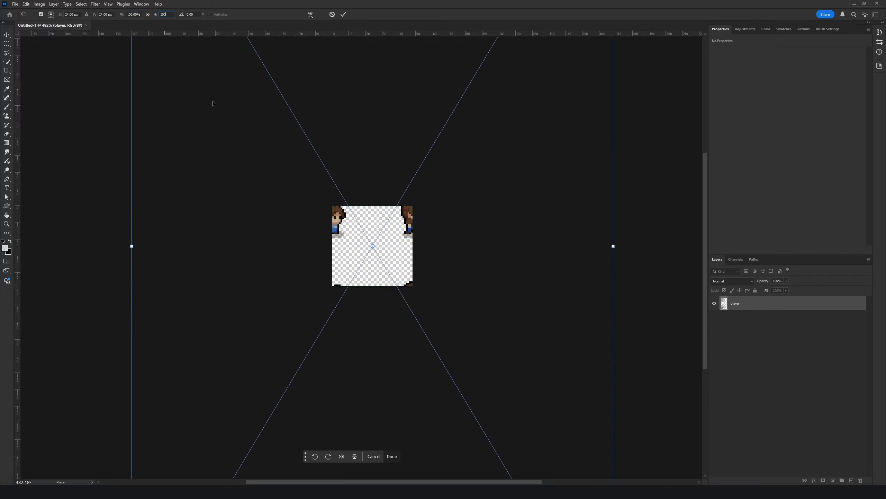
{"action": "left_click_drag", "start_coordinate": [338, 221], "coordinate": [450, 161]}
{"action": "left_click_drag", "start_coordinate": [376, 227], "coordinate": [466, 331]}
{"action": "left_click_drag", "start_coordinate": [17, 196], "coordinate": [372, 215]}
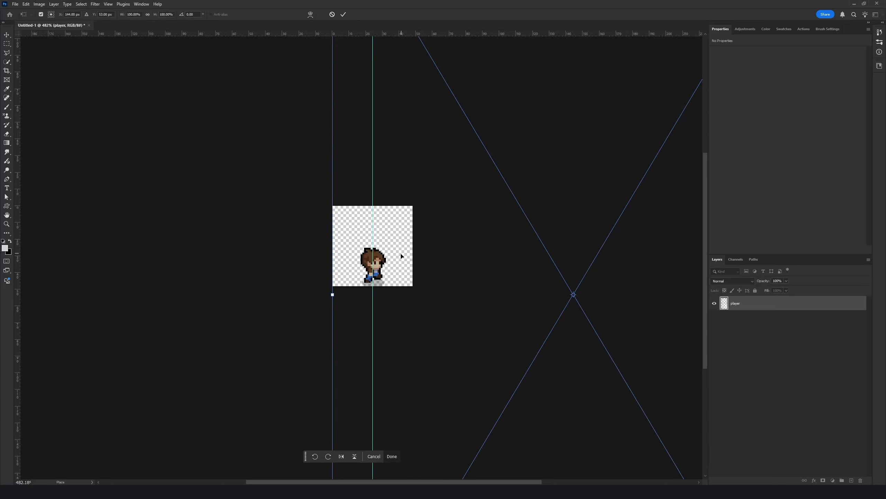
{"action": "scroll", "coordinate": [396, 261], "scroll_direction": "up", "scroll_amount": 5}
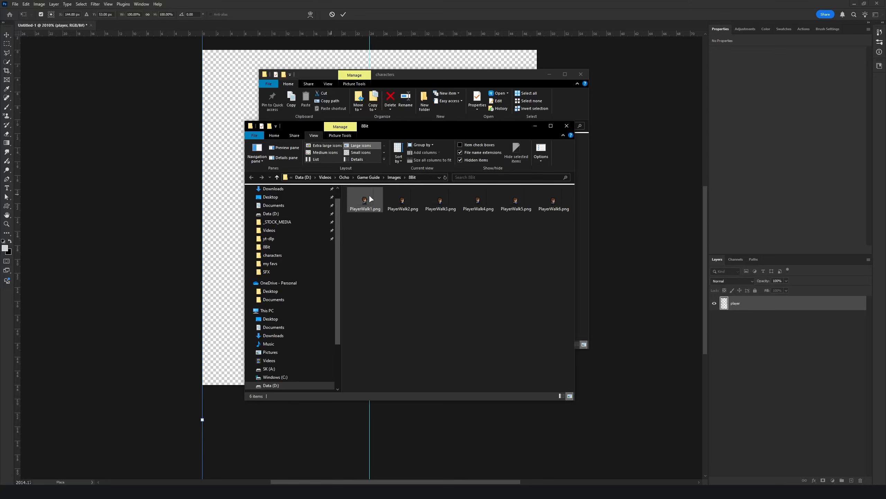
Select the six PlayerWalk PNGs in Explorer and switch Resolve to the Media page.
{"action": "left_click_drag", "start_coordinate": [556, 246], "coordinate": [366, 199]}
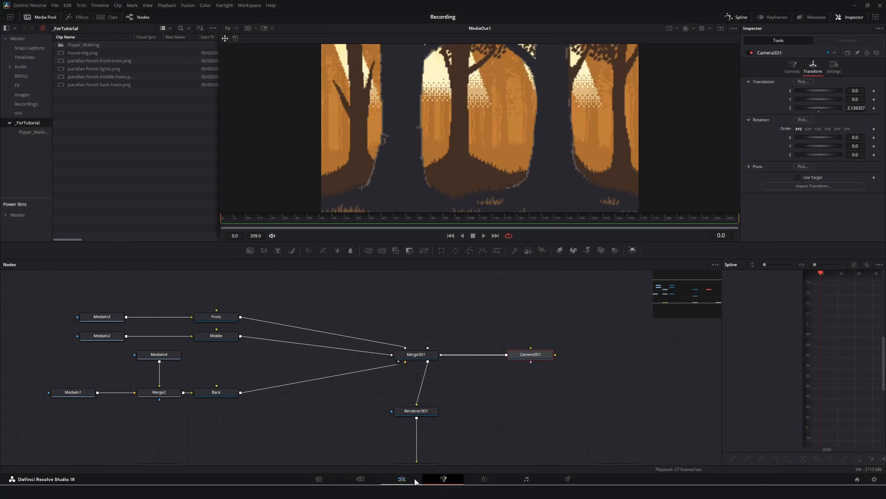
{"action": "left_click", "coordinate": [416, 475]}
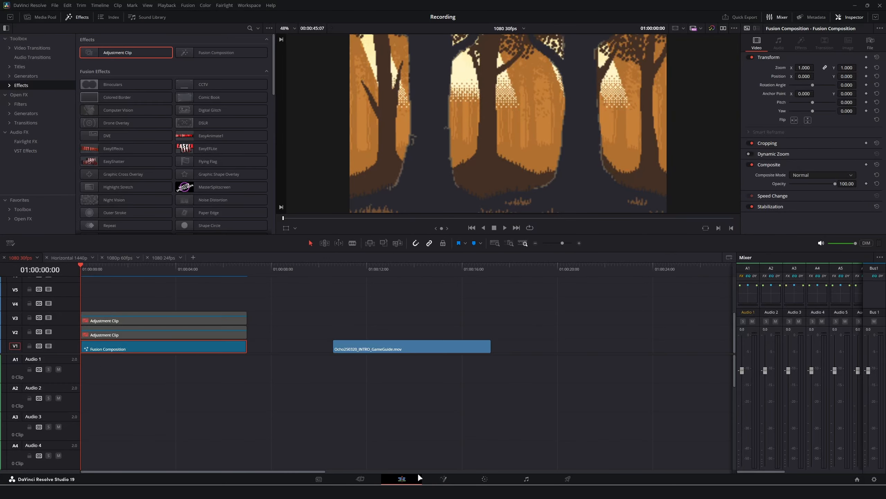
{"action": "left_click", "coordinate": [327, 477]}
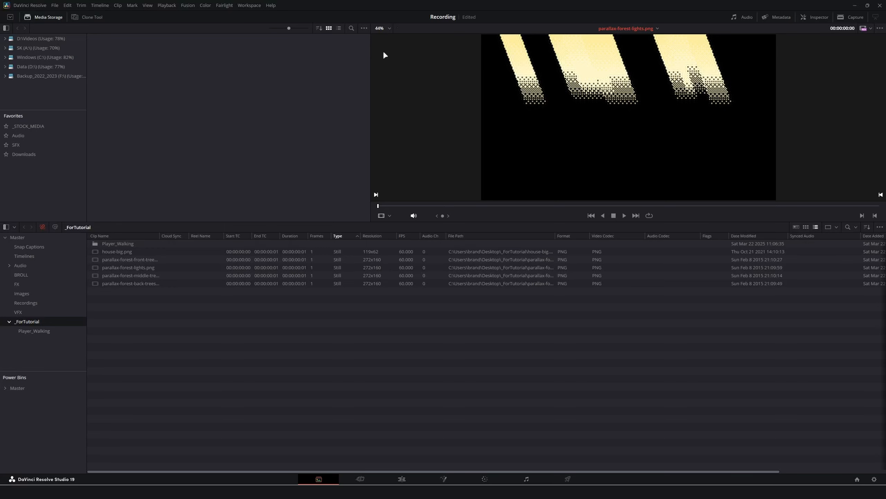
Confirm Media Storage's Frame Display Mode is set to Sequence.
{"action": "left_click", "coordinate": [364, 28]}
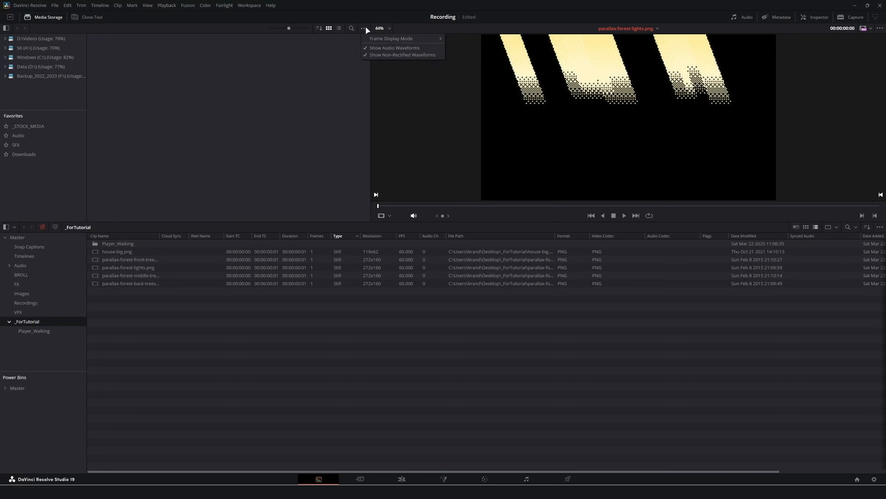
{"action": "mouse_move", "coordinate": [369, 41]}
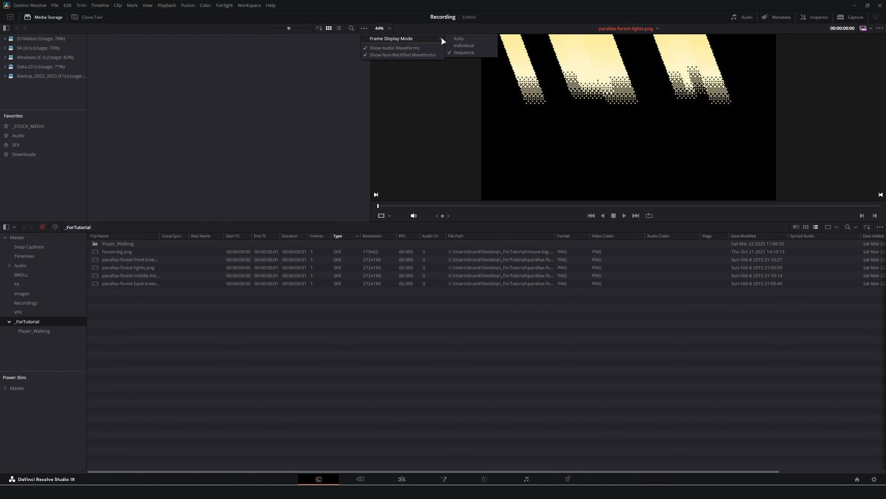
{"action": "left_click", "coordinate": [464, 53]}
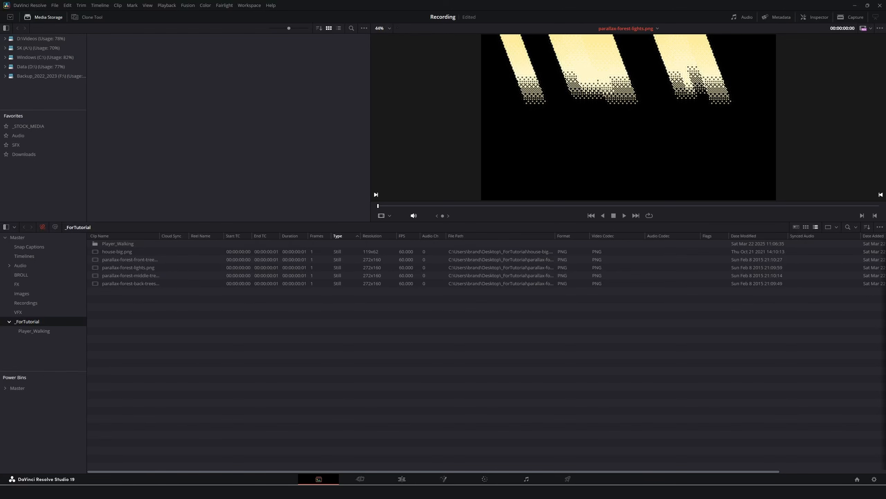
Drag the six PlayerWalk frames from Explorer into _ForTutorial as PlayerWalk[1-6].png.
{"action": "left_click", "coordinate": [353, 492]}
{"action": "left_click", "coordinate": [296, 178]}
{"action": "left_click_drag", "start_coordinate": [574, 201], "coordinate": [378, 160]}
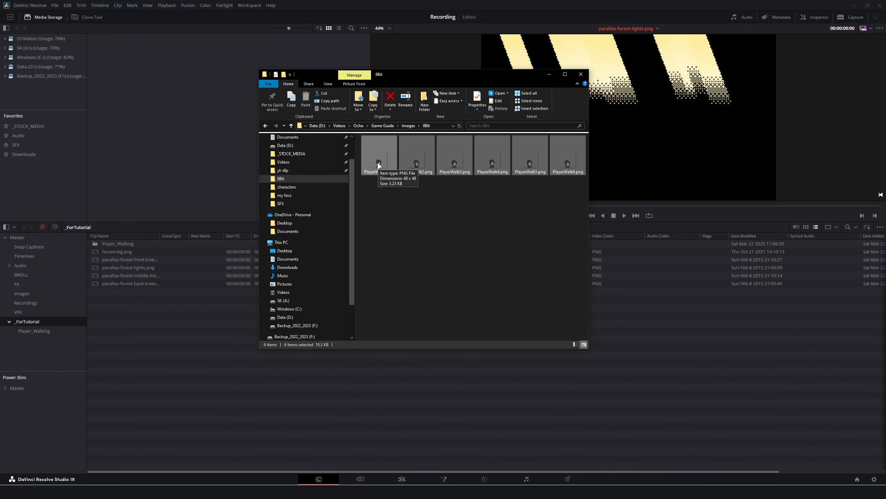
{"action": "left_click_drag", "start_coordinate": [378, 165], "coordinate": [204, 325]}
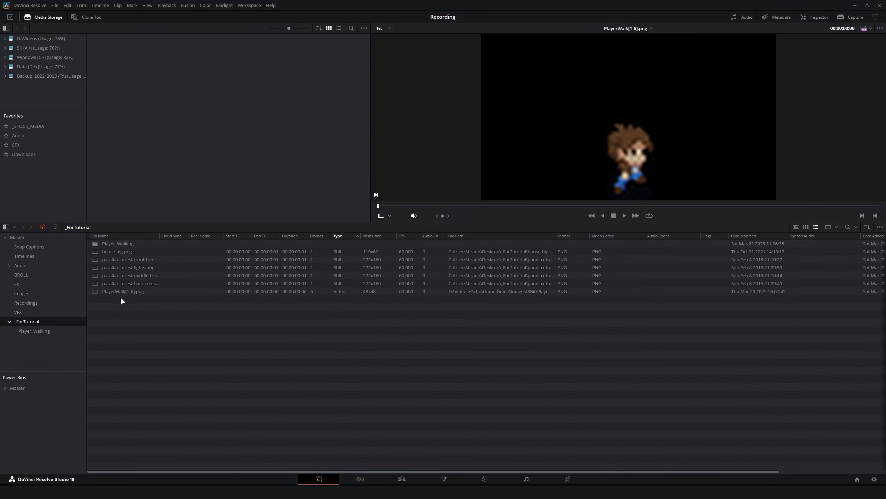
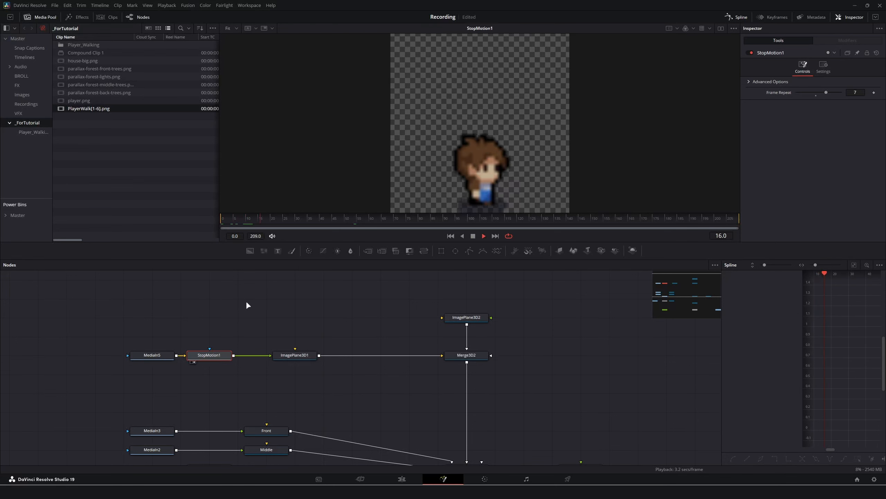
Compare the Merge3D2 result with the final output in the viewer.
{"action": "left_click", "coordinate": [459, 356]}
{"action": "key", "text": "2"}
{"action": "left_click_drag", "start_coordinate": [524, 462], "coordinate": [397, 290]}
{"action": "left_click", "coordinate": [557, 410]}
{"action": "key", "text": "2"}
{"action": "left_click_drag", "start_coordinate": [421, 331], "coordinate": [551, 496]}
Add house-big.png as MediaIn6 feeding ImagePlane3D2, then view Merge3D2 in 3D.
{"action": "left_click_drag", "start_coordinate": [95, 61], "coordinate": [471, 326]}
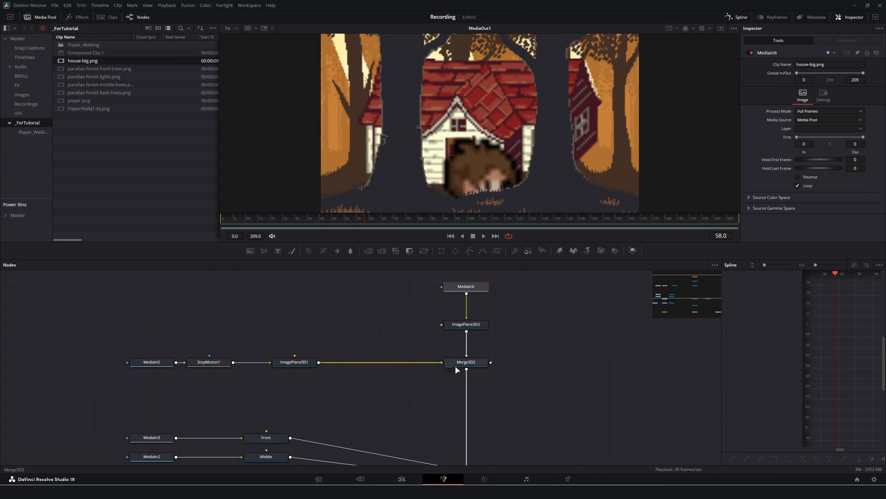
{"action": "left_click", "coordinate": [464, 365]}
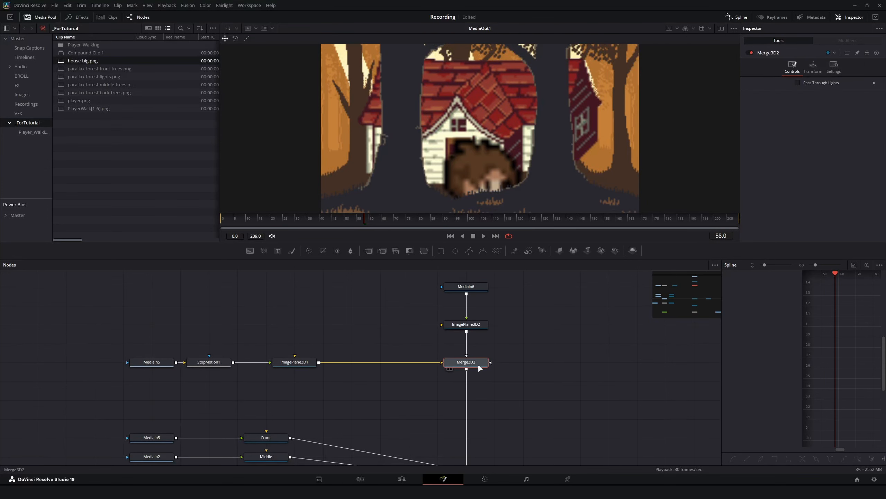
{"action": "key", "text": "1"}
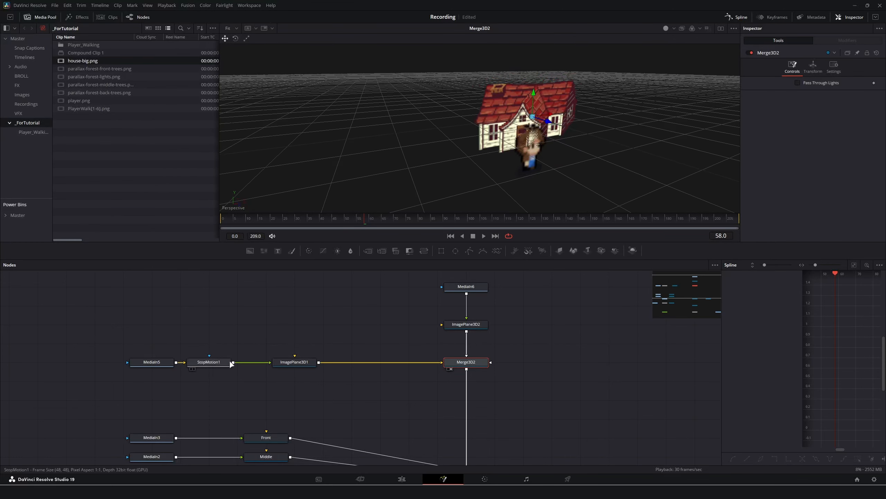
Move the player plane to Translation X -1.228 and the house plane to X 1.083.
{"action": "left_click", "coordinate": [294, 362]}
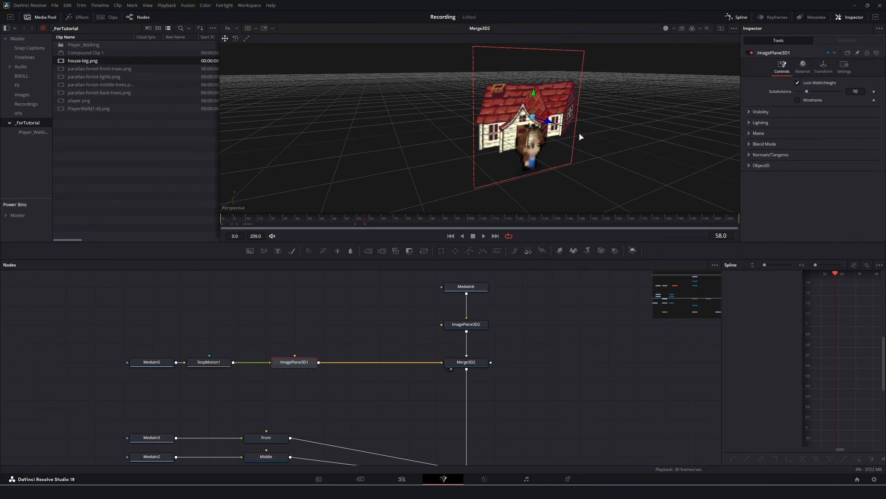
{"action": "left_click", "coordinate": [824, 66]}
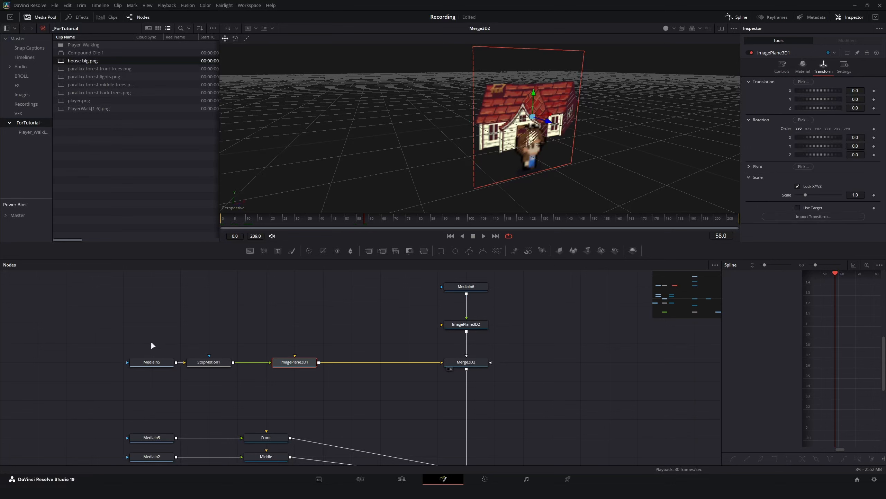
{"action": "mouse_move", "coordinate": [853, 91]}
{"action": "left_mouse_down"}
{"action": "mouse_move", "coordinate": [811, 90]}
{"action": "mouse_move", "coordinate": [859, 101]}
{"action": "left_mouse_up"}
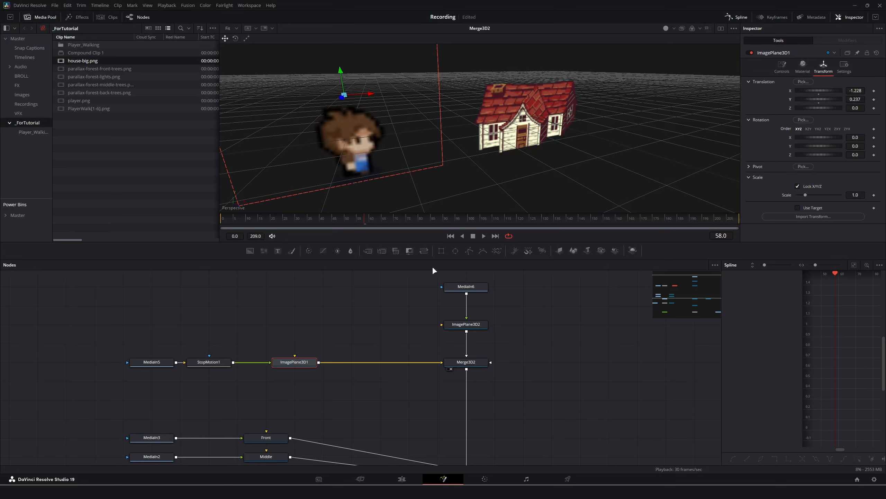
{"action": "left_click", "coordinate": [468, 324]}
{"action": "left_click", "coordinate": [823, 67]}
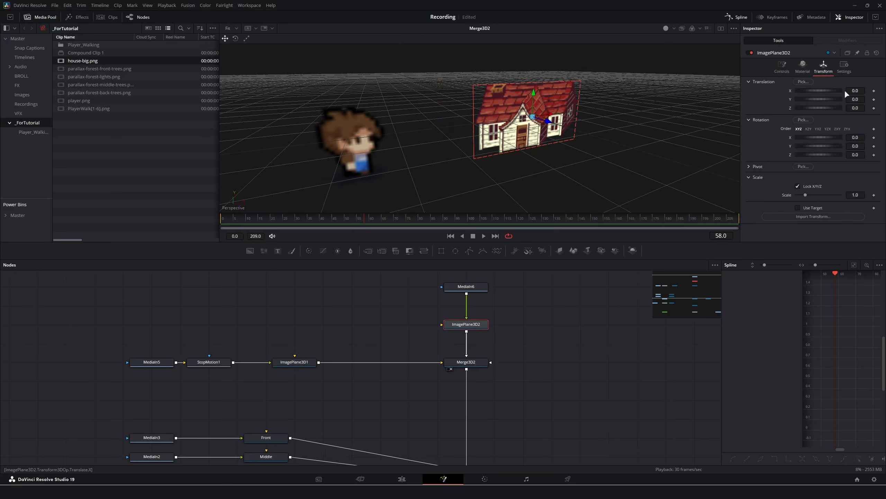
{"action": "left_click_drag", "start_coordinate": [855, 91], "coordinate": [865, 91]}
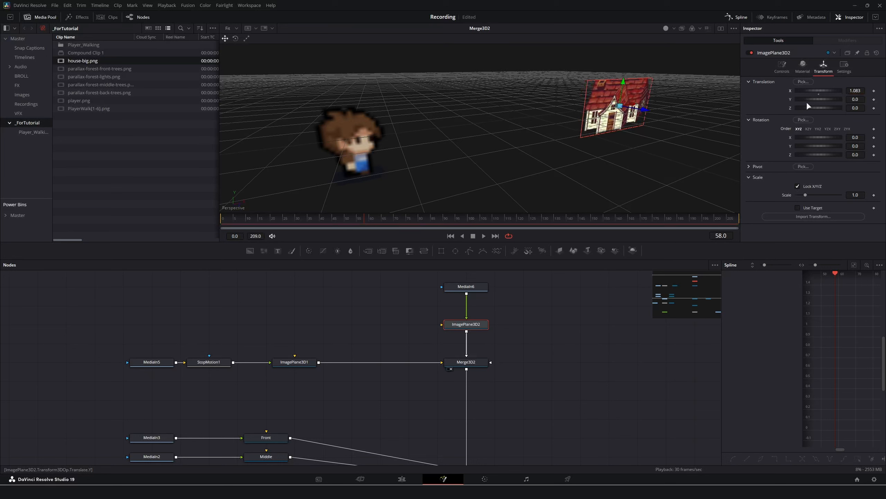
Set ImagePlane3D1's scale to 0.5 and Translation Y to 0.
{"action": "left_click", "coordinate": [466, 366]}
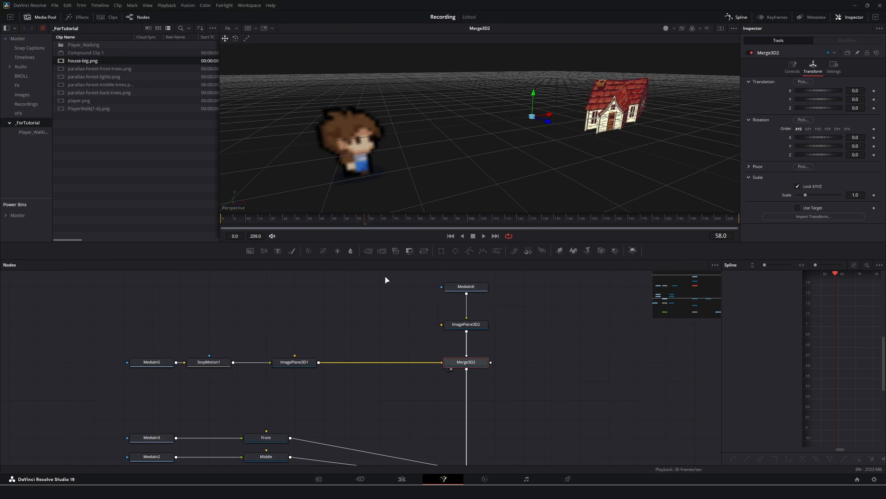
{"action": "left_click", "coordinate": [290, 365]}
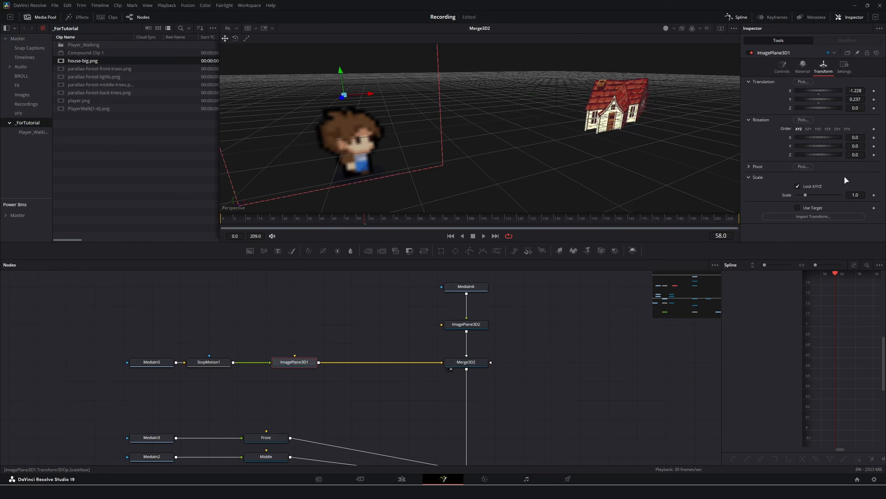
{"action": "left_click_drag", "start_coordinate": [863, 193], "coordinate": [582, 147]}
{"action": "scroll", "coordinate": [582, 150], "scroll_direction": "down", "scroll_amount": 3}
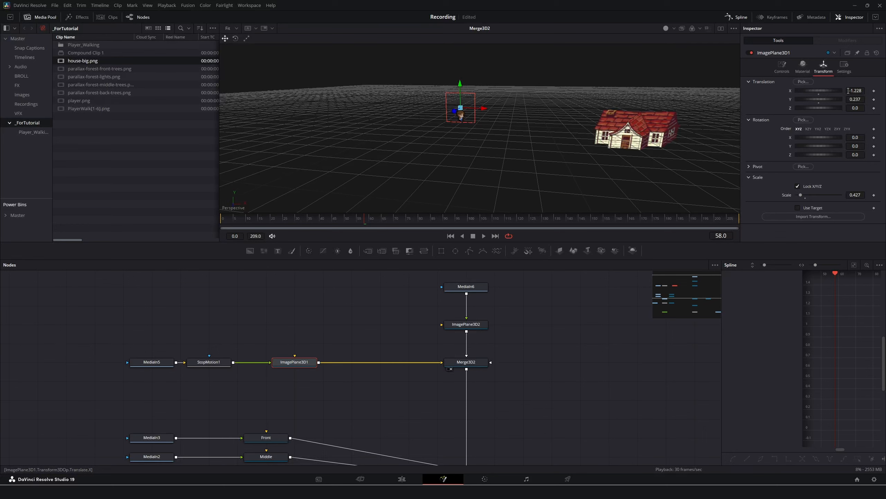
{"action": "type", "text": "0.5"}
{"action": "key", "text": "Tab"}
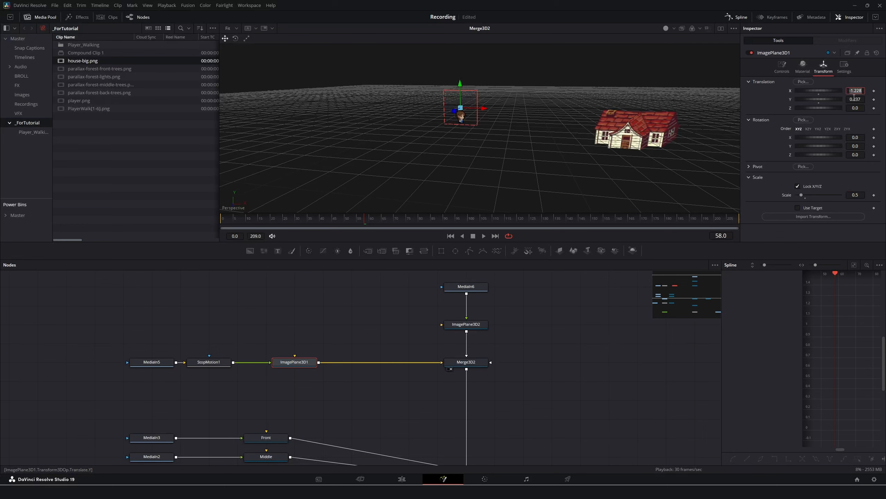
{"action": "left_click", "coordinate": [855, 100]}
{"action": "double_click", "coordinate": [859, 100]}
{"action": "type", "text": "0"}
{"action": "key", "text": "Tab"}
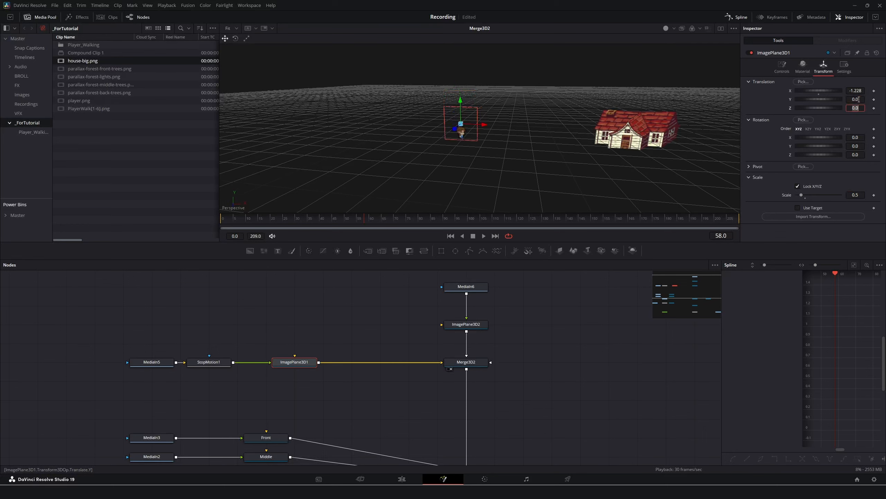
{"action": "left_click_drag", "start_coordinate": [559, 157], "coordinate": [586, 154]}
{"action": "scroll", "coordinate": [500, 370], "scroll_direction": "down", "scroll_amount": 3}
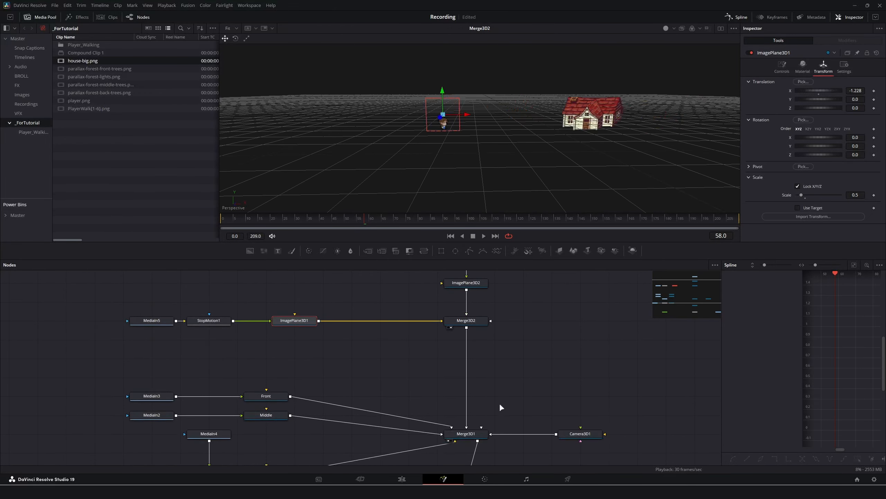
Push the Merge3D2 house-and-player group back to Translation Z -1.99.
{"action": "left_click", "coordinate": [475, 434]}
{"action": "key", "text": "1"}
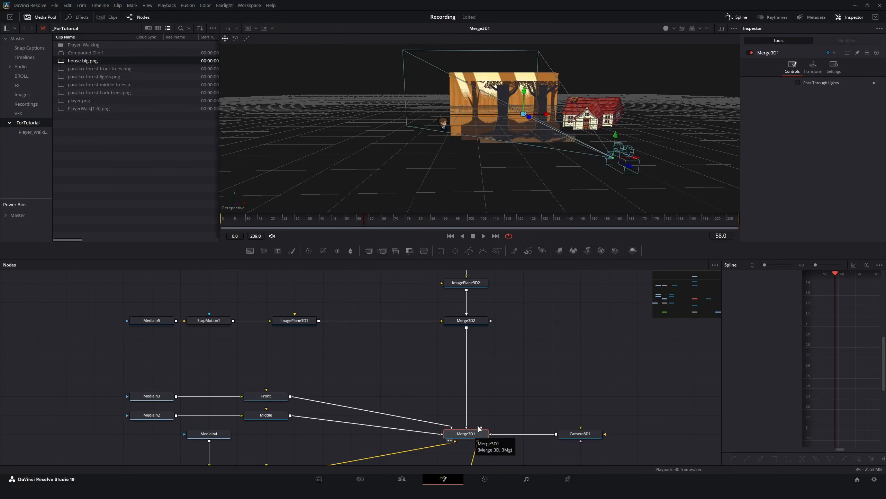
{"action": "left_click_drag", "start_coordinate": [555, 165], "coordinate": [499, 319]}
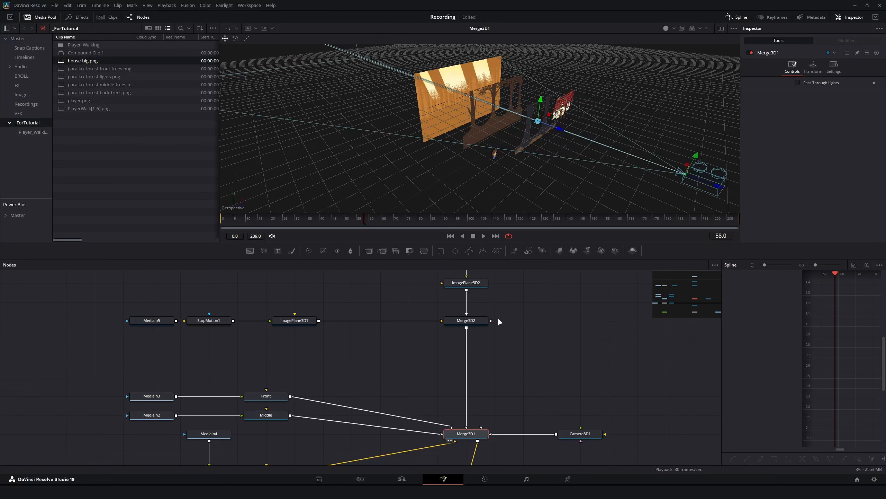
{"action": "left_click", "coordinate": [484, 320]}
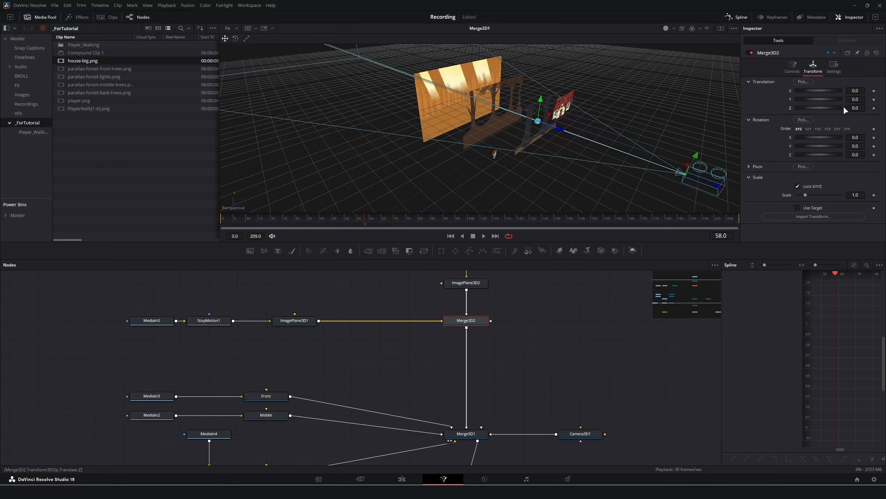
{"action": "left_click_drag", "start_coordinate": [859, 108], "coordinate": [805, 108]}
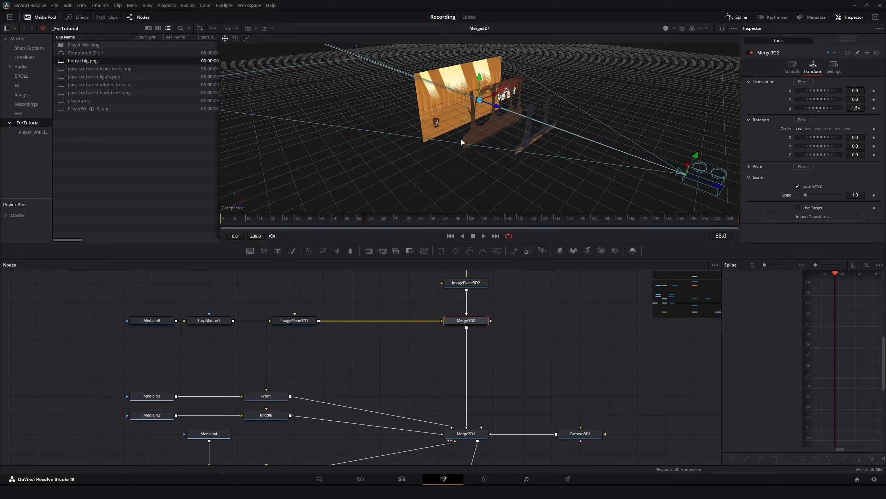
{"action": "left_click_drag", "start_coordinate": [426, 144], "coordinate": [538, 159]}
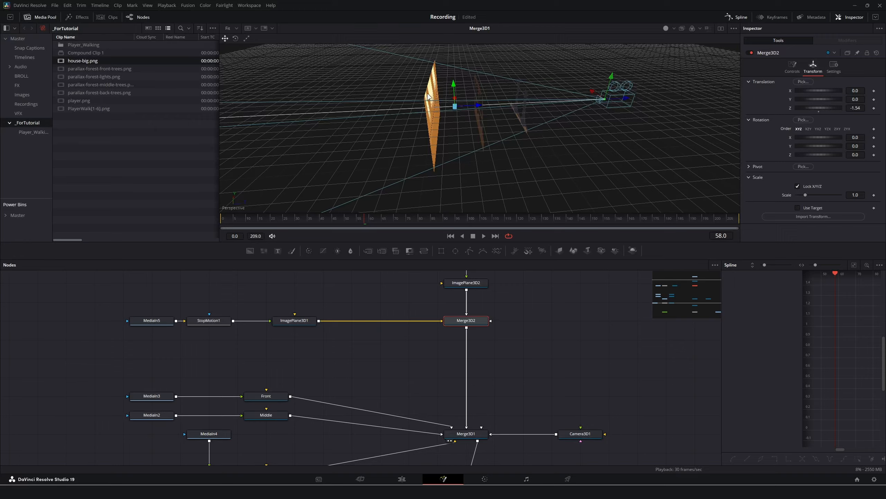
{"action": "left_click", "coordinate": [852, 108]}
{"action": "key", "text": "BackSpace"}
{"action": "type", "text": "-1.99"}
{"action": "key", "text": "Tab"}
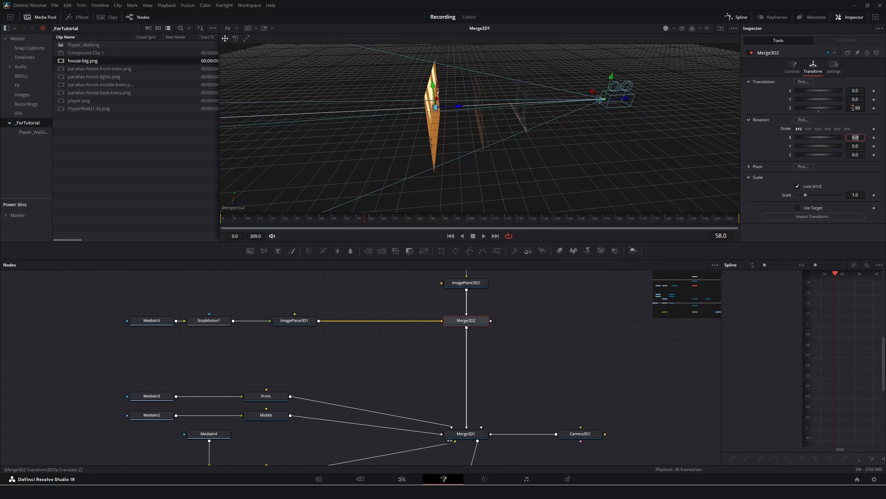
Lower the Merge3D2 group to Translation Y -0.219 among the forest layers.
{"action": "left_click_drag", "start_coordinate": [527, 122], "coordinate": [451, 107]}
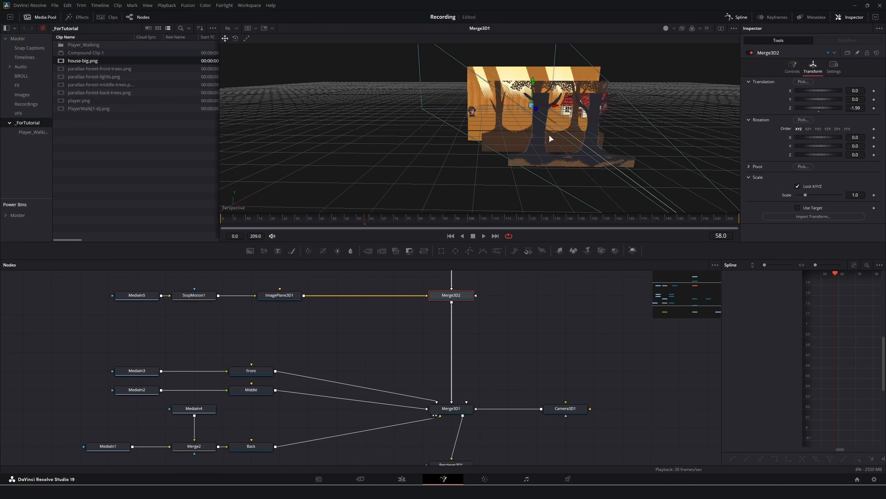
{"action": "left_click_drag", "start_coordinate": [549, 134], "coordinate": [522, 134]}
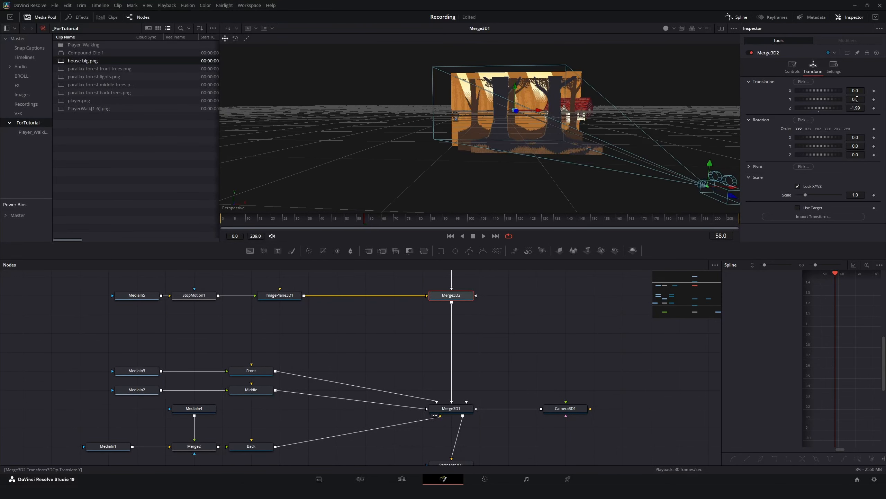
{"action": "left_click_drag", "start_coordinate": [857, 99], "coordinate": [845, 100]}
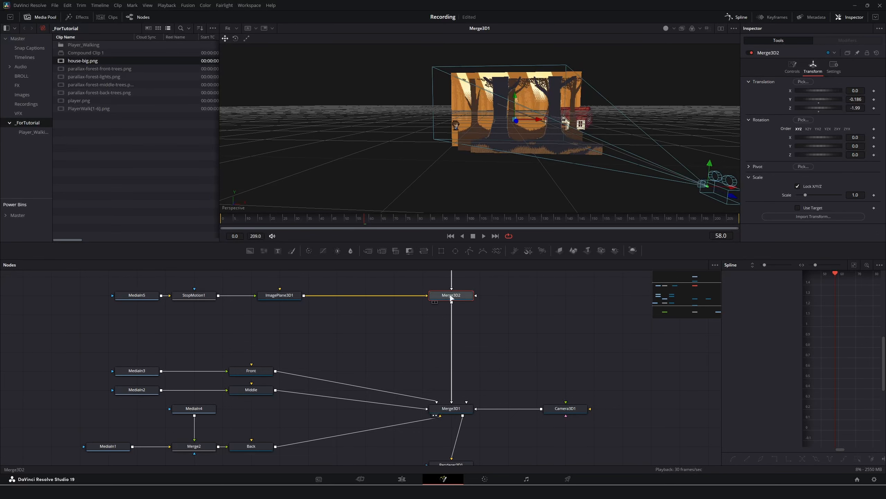
{"action": "left_click_drag", "start_coordinate": [855, 99], "coordinate": [846, 99]}
{"action": "left_click_drag", "start_coordinate": [445, 332], "coordinate": [462, 386]}
{"action": "scroll", "coordinate": [417, 379], "scroll_direction": "down", "scroll_amount": 1}
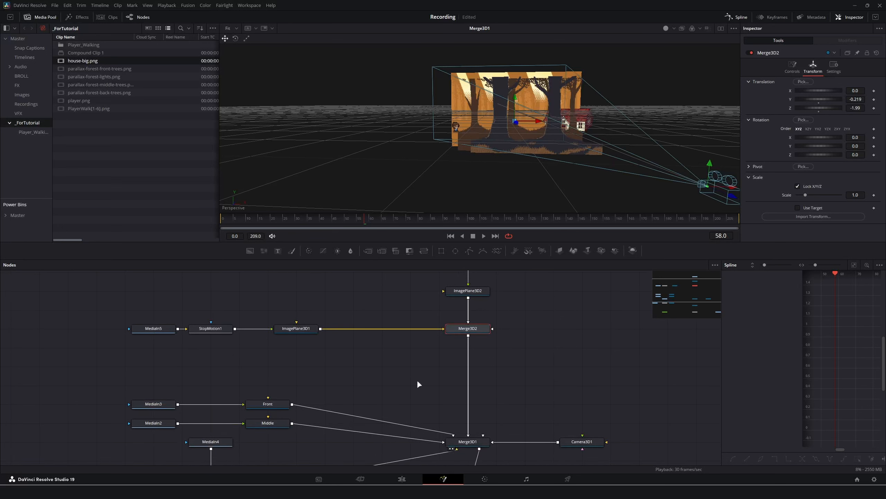
Show the final output and shift the house plane ImagePlane3D2 to Translation X 1.239.
{"action": "scroll", "coordinate": [417, 380], "scroll_direction": "up", "scroll_amount": 3}
{"action": "left_click_drag", "start_coordinate": [558, 444], "coordinate": [489, 260]}
{"action": "left_click", "coordinate": [590, 435]}
{"action": "key", "text": "2"}
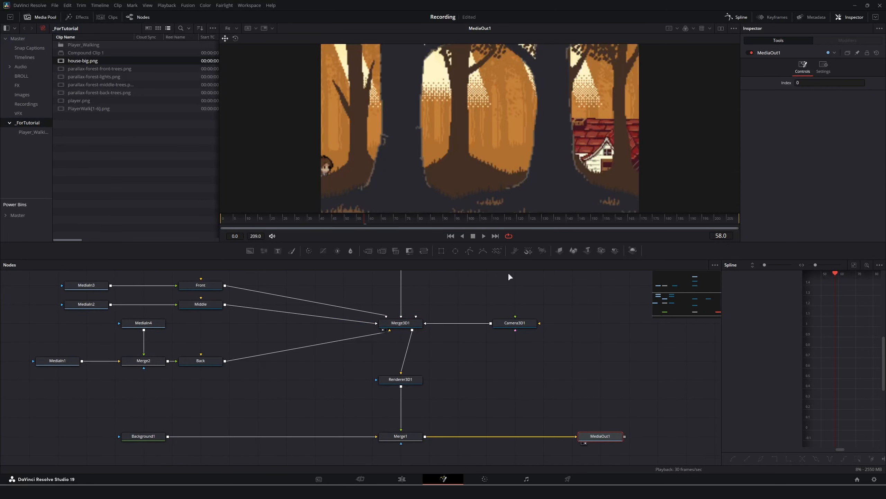
{"action": "left_click_drag", "start_coordinate": [415, 286], "coordinate": [440, 428]}
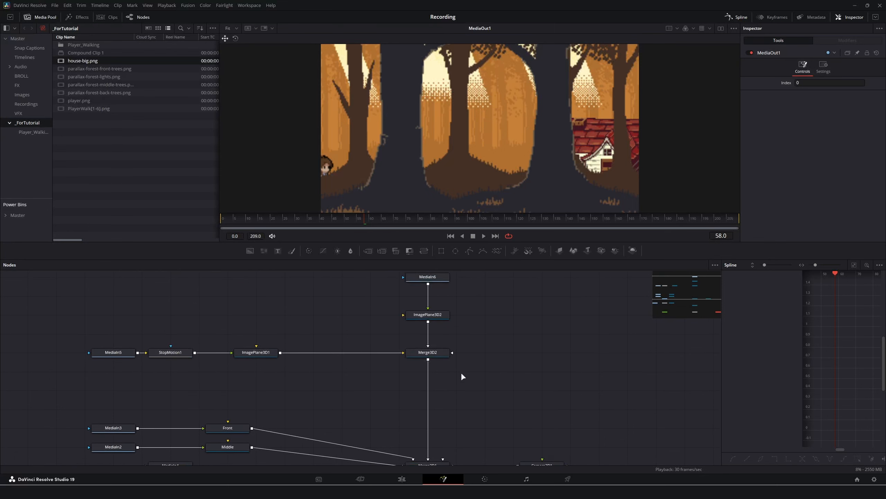
{"action": "left_click_drag", "start_coordinate": [468, 340], "coordinate": [469, 362]}
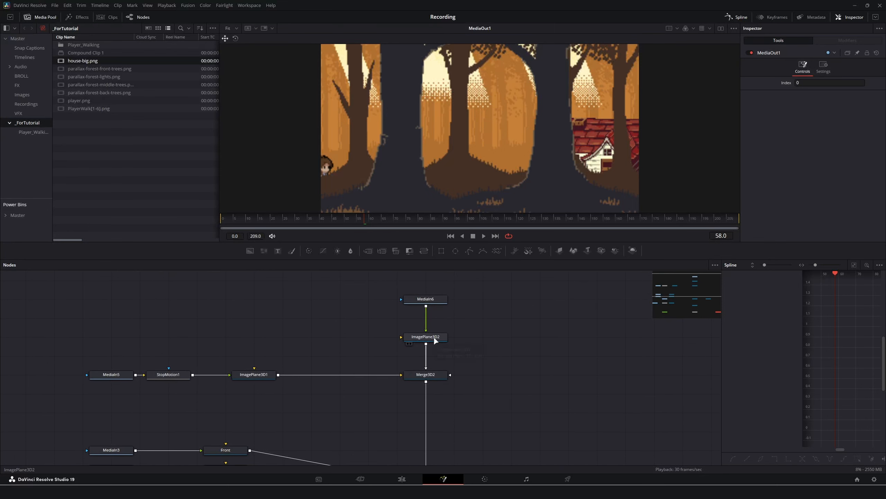
{"action": "left_click_drag", "start_coordinate": [79, 347], "coordinate": [240, 385]}
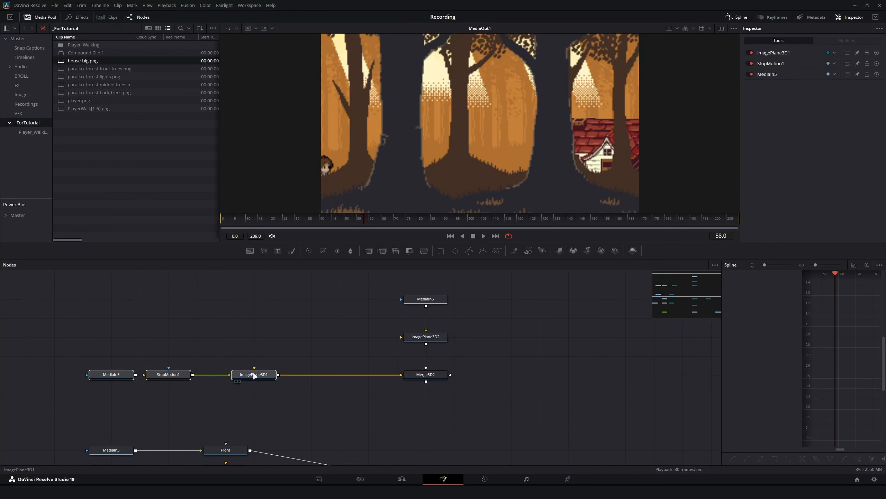
{"action": "left_click", "coordinate": [254, 375]}
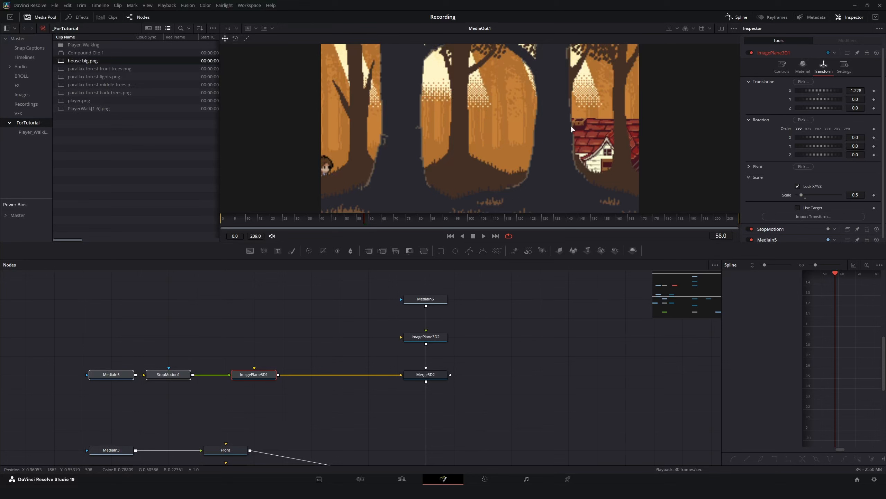
{"action": "left_click", "coordinate": [418, 338]}
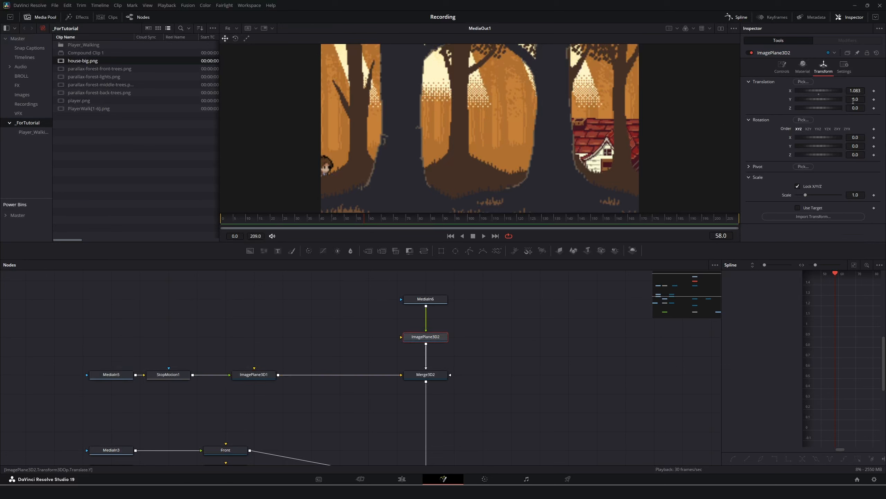
{"action": "left_click_drag", "start_coordinate": [853, 101], "coordinate": [885, 92]}
{"action": "key", "text": "ctrl+z"}
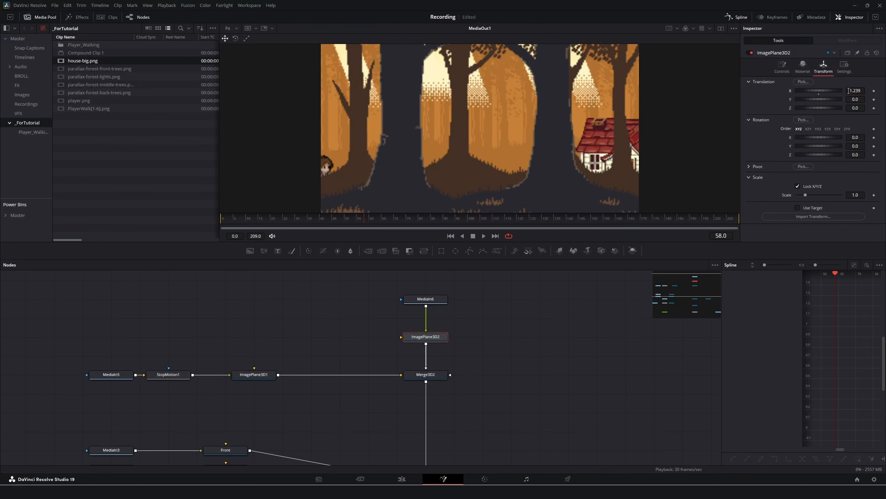
Place the player plane at X -0.44, Y 0.081 and preview the walk.
{"action": "left_click", "coordinate": [271, 374]}
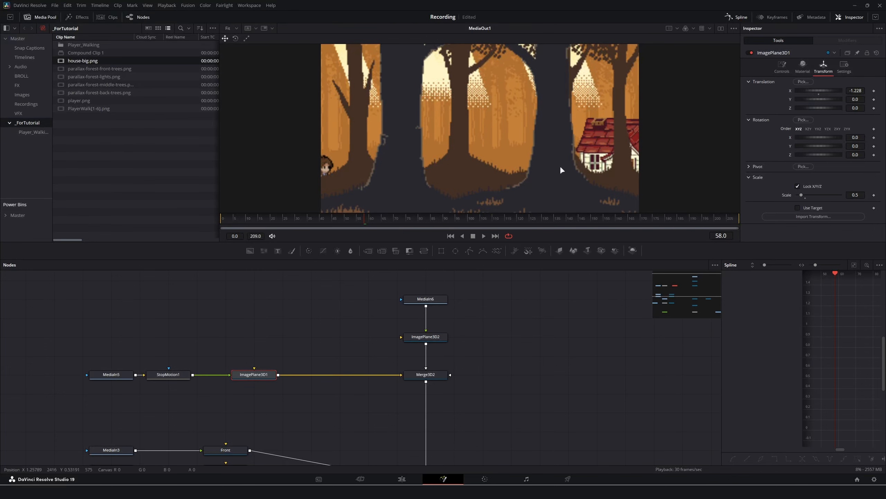
{"action": "left_click_drag", "start_coordinate": [289, 345], "coordinate": [202, 427]}
{"action": "left_click_drag", "start_coordinate": [272, 357], "coordinate": [324, 336]}
{"action": "left_click_drag", "start_coordinate": [394, 319], "coordinate": [274, 373]}
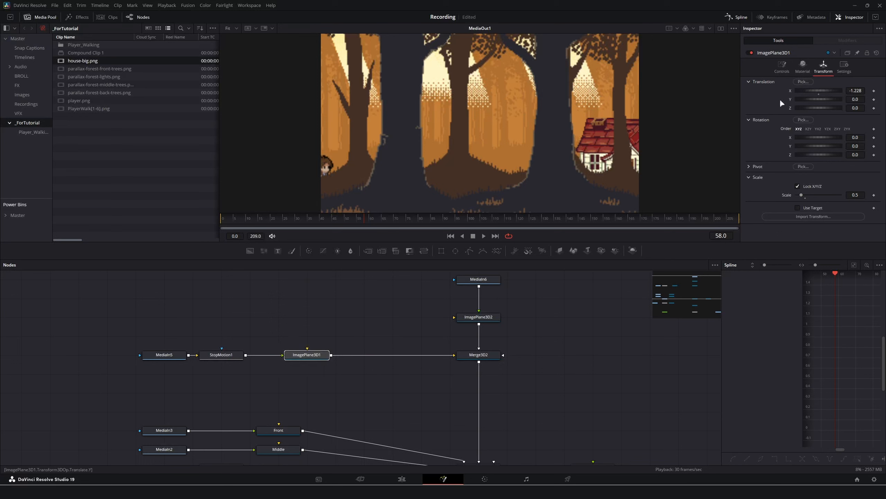
{"action": "mouse_move", "coordinate": [851, 91]}
{"action": "left_mouse_down"}
{"action": "mouse_move", "coordinate": [878, 91]}
{"action": "mouse_move", "coordinate": [854, 101]}
{"action": "left_mouse_up"}
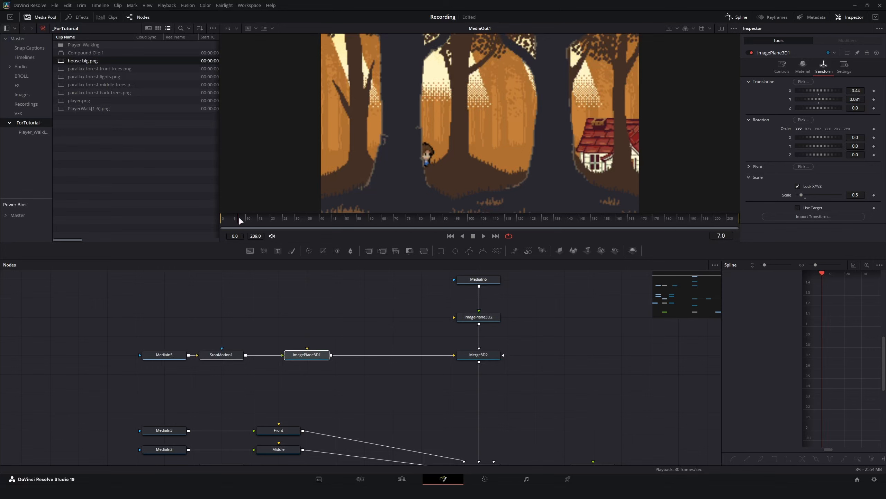
{"action": "left_click_drag", "start_coordinate": [240, 220], "coordinate": [218, 266]}
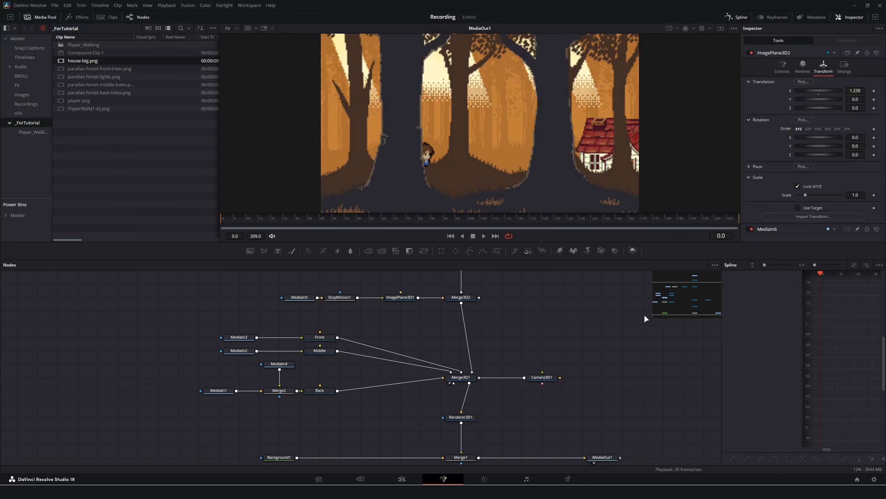
{"action": "scroll", "coordinate": [418, 318], "scroll_direction": "up", "scroll_amount": 1}
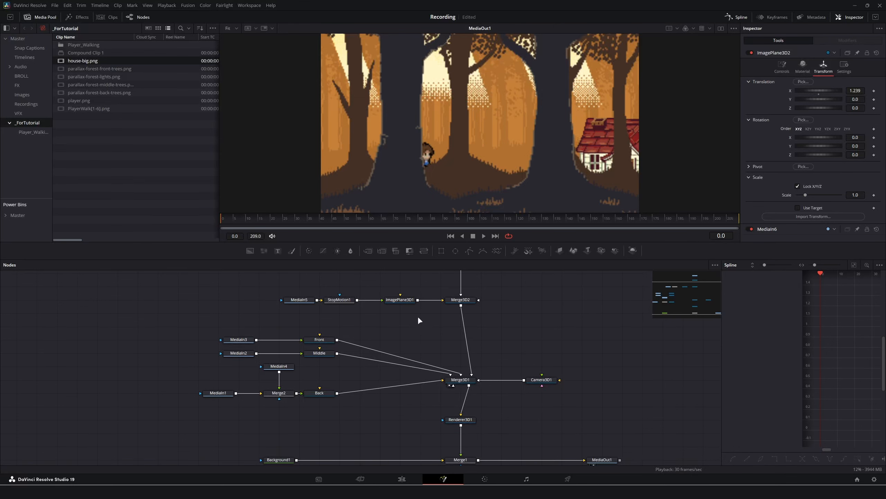
Keyframe player Translation X from -0.44 at frame 0 to 0.411 at frame 209, then save.
{"action": "left_click", "coordinate": [399, 300]}
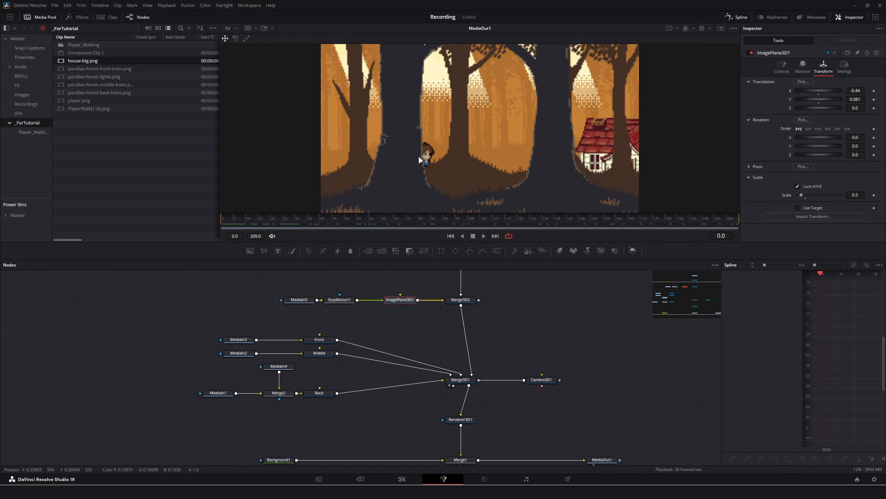
{"action": "scroll", "coordinate": [410, 303], "scroll_direction": "up", "scroll_amount": 5}
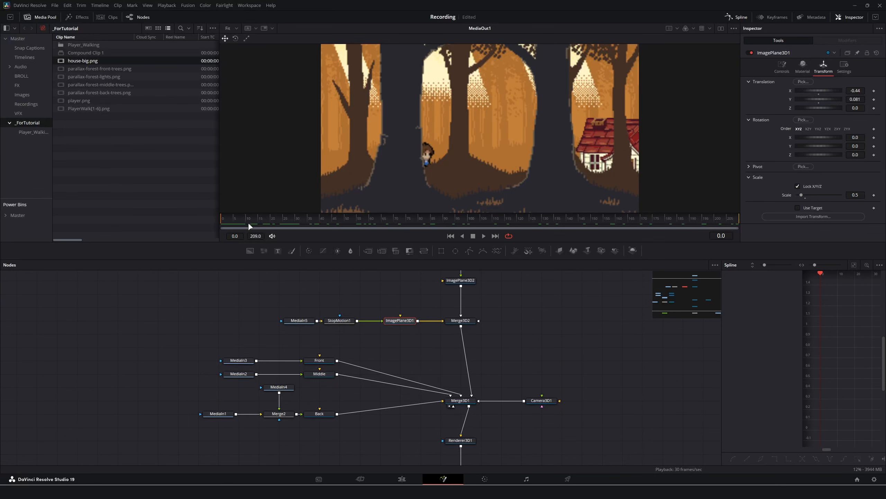
{"action": "left_click", "coordinate": [874, 91]}
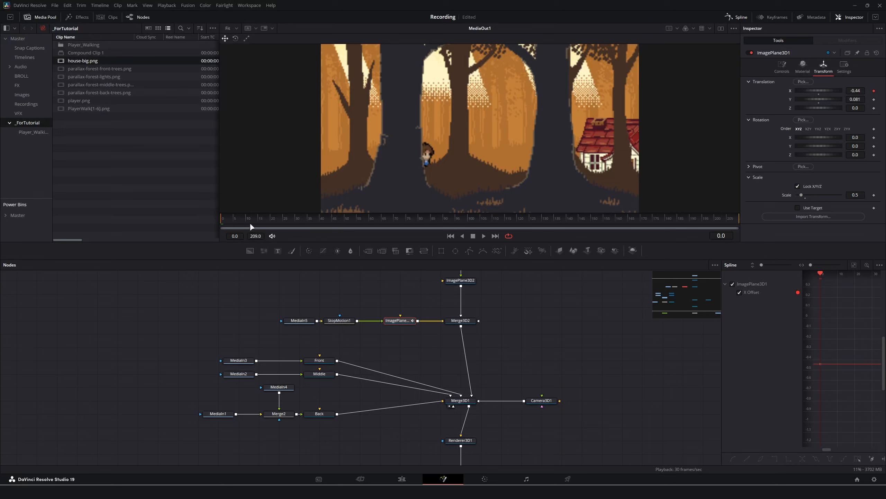
{"action": "left_click_drag", "start_coordinate": [610, 218], "coordinate": [757, 216]}
{"action": "left_click_drag", "start_coordinate": [854, 91], "coordinate": [885, 91]}
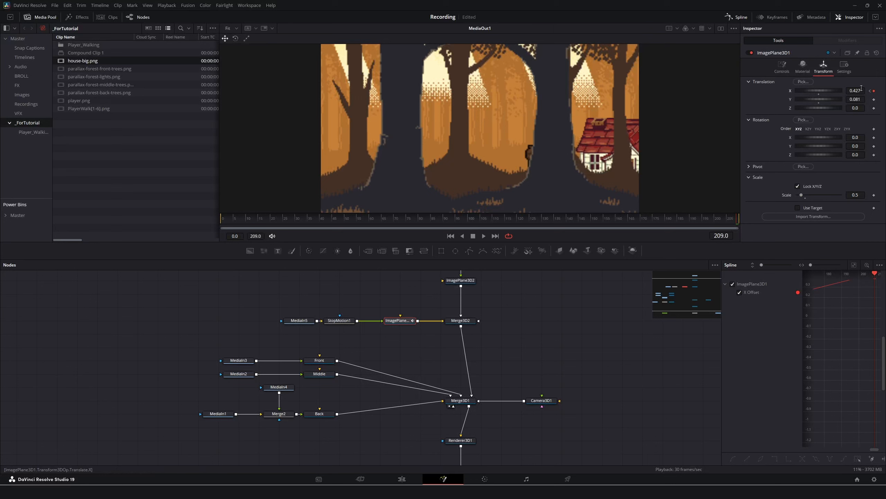
{"action": "left_click_drag", "start_coordinate": [860, 91], "coordinate": [859, 91]}
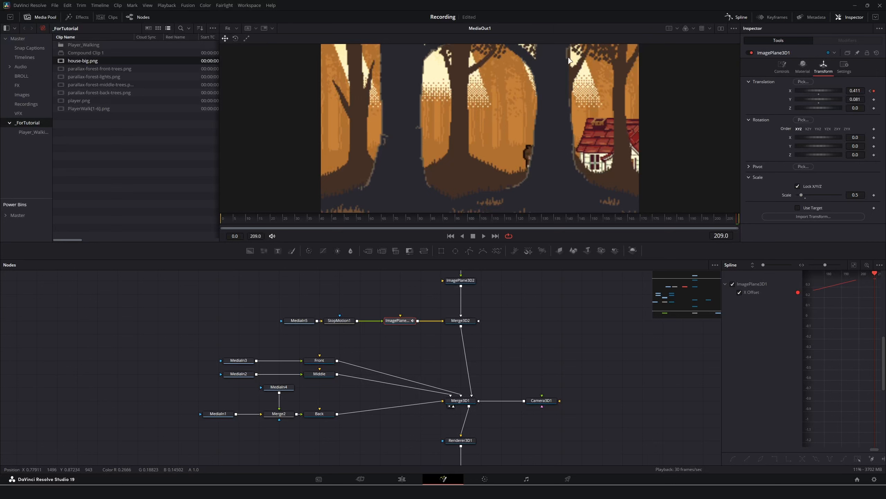
{"action": "key", "text": "ctrl+s"}
Play the player's slide from the first frame and select Merge3D1.
{"action": "left_click_drag", "start_coordinate": [344, 218], "coordinate": [213, 323]}
{"action": "key", "text": "space"}
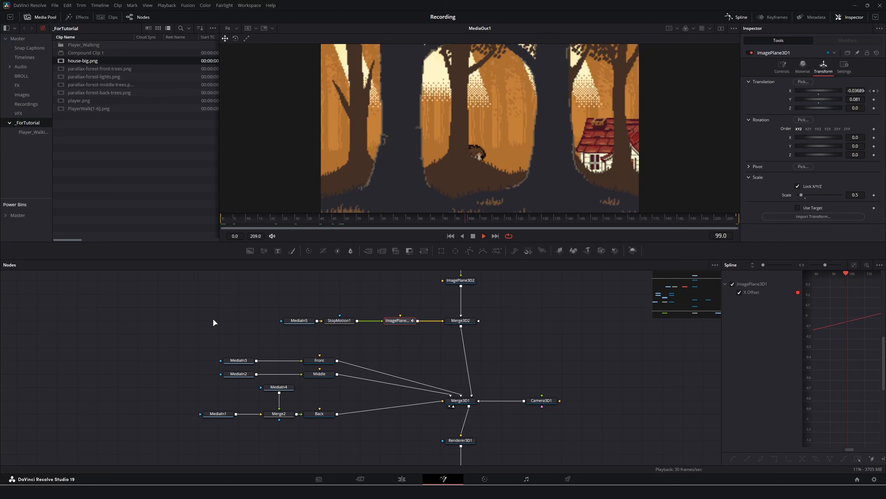
{"action": "key", "text": "space"}
{"action": "left_click_drag", "start_coordinate": [304, 222], "coordinate": [233, 330]}
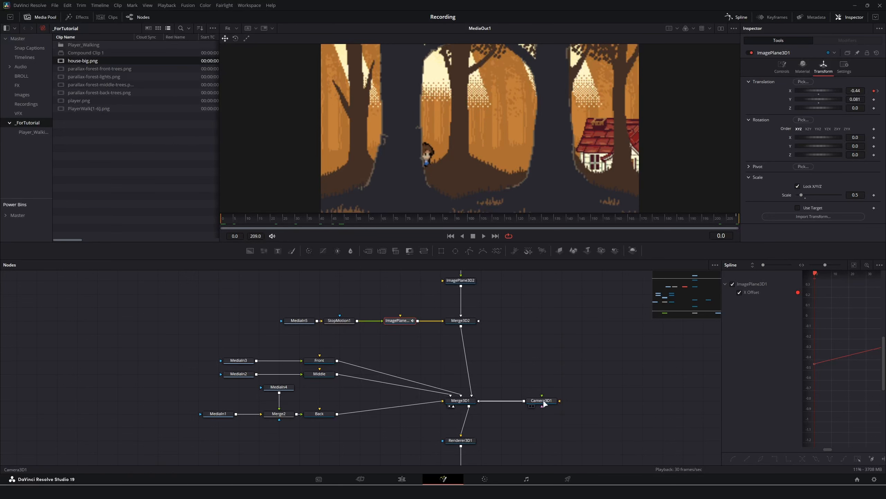
{"action": "scroll", "coordinate": [505, 380], "scroll_direction": "down", "scroll_amount": 3}
{"action": "left_click", "coordinate": [480, 358]}
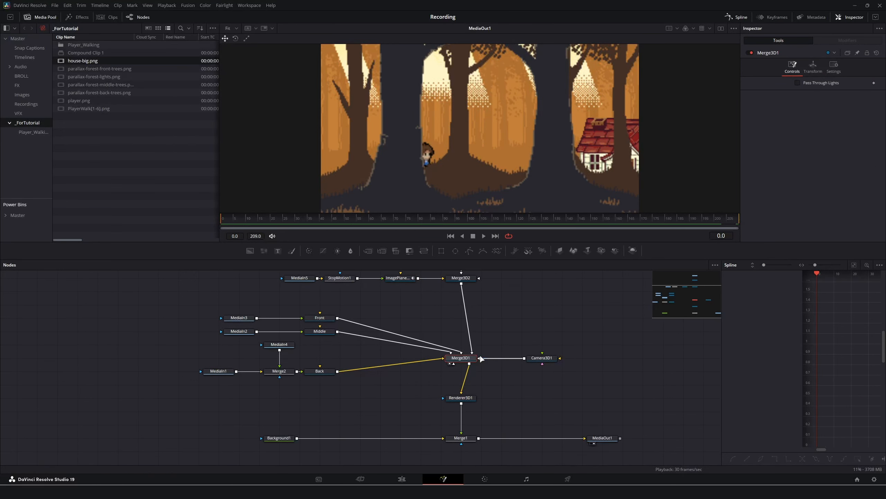
Switch Camera3D1 to aim at a target and trial camera positions in the 3D view.
{"action": "key", "text": "1"}
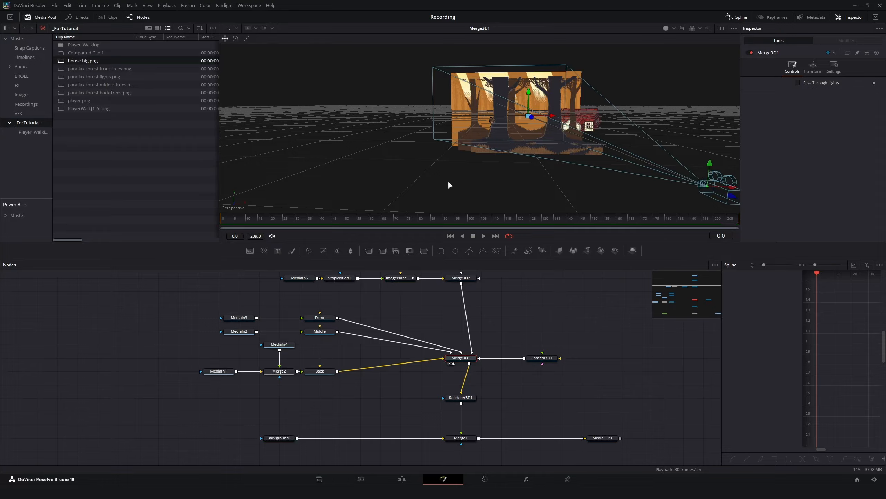
{"action": "left_click_drag", "start_coordinate": [447, 180], "coordinate": [495, 214]}
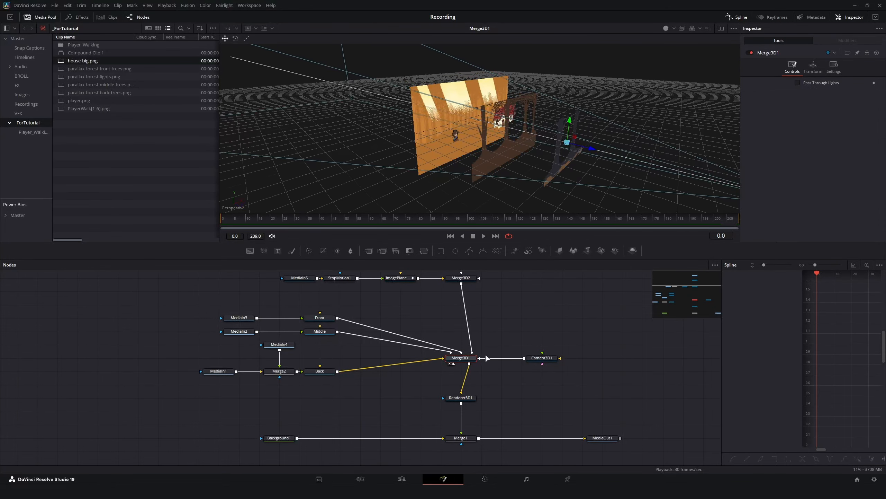
{"action": "left_click", "coordinate": [541, 358]}
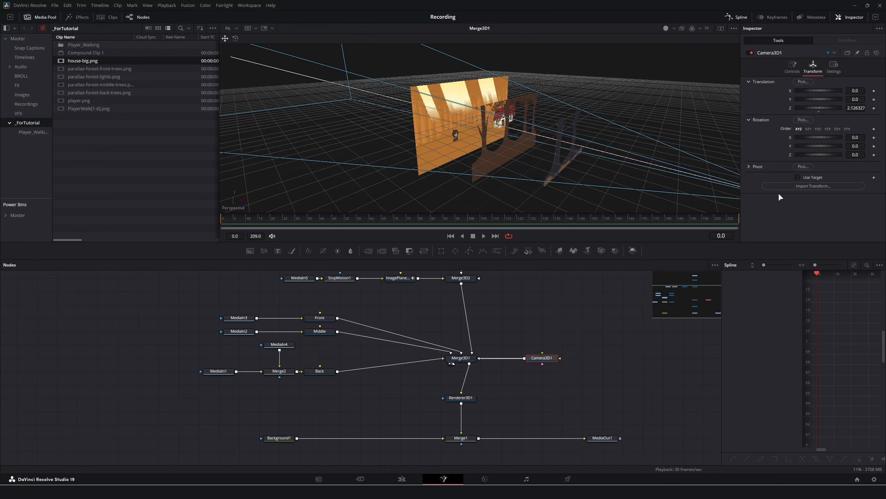
{"action": "left_click", "coordinate": [797, 176]}
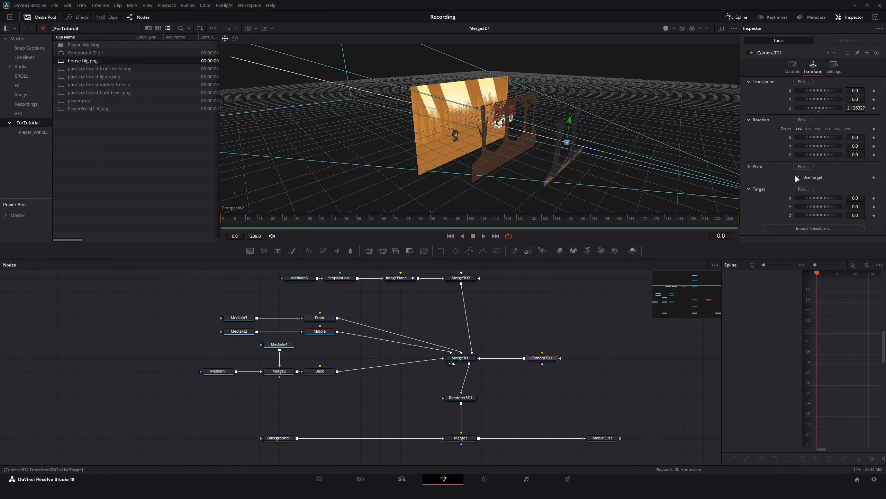
{"action": "left_click_drag", "start_coordinate": [552, 122], "coordinate": [662, 109]}
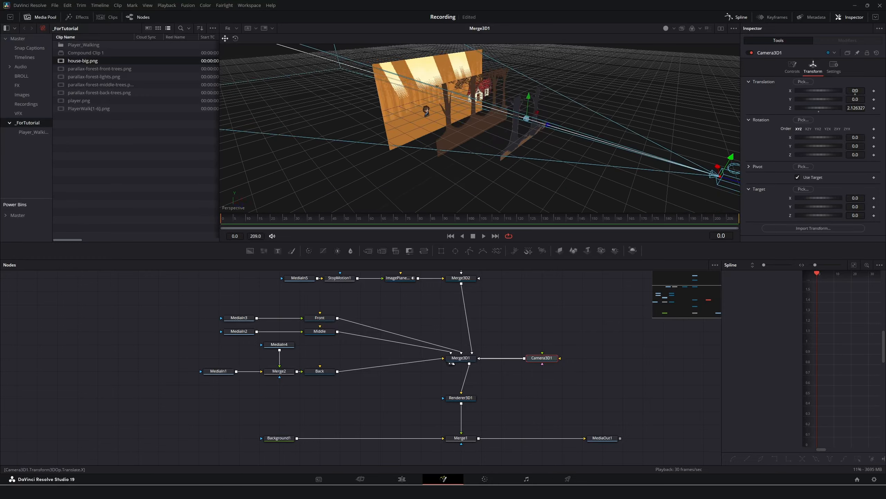
{"action": "left_click_drag", "start_coordinate": [856, 91], "coordinate": [880, 90]}
{"action": "left_click_drag", "start_coordinate": [585, 160], "coordinate": [543, 161]}
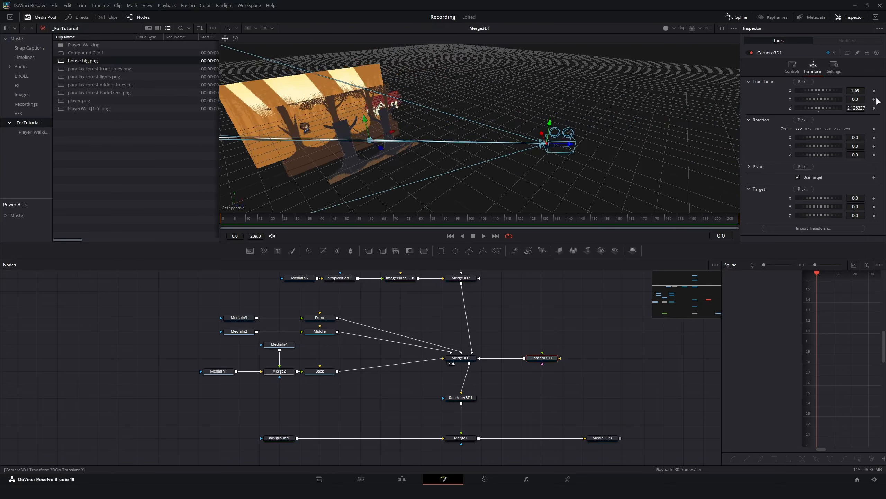
{"action": "left_click_drag", "start_coordinate": [859, 108], "coordinate": [820, 108]}
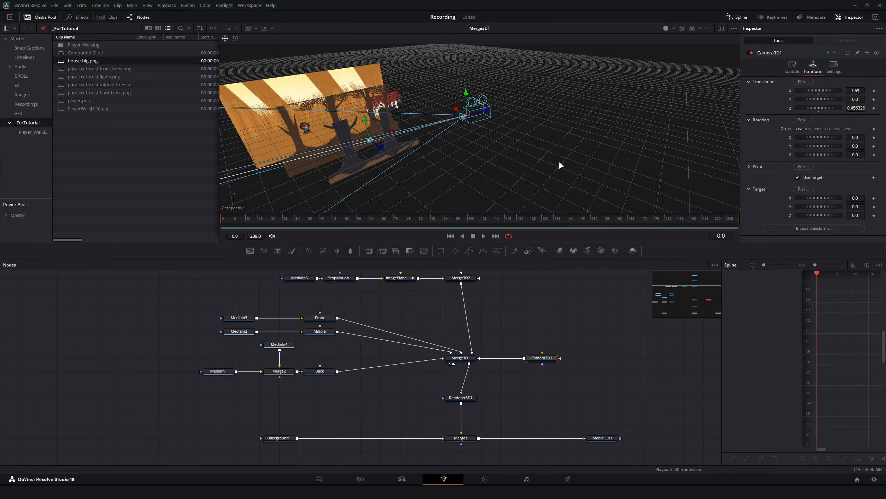
{"action": "key", "text": "ctrl+z"}
{"action": "key", "text": "ctrl+z"}
{"action": "left_click_drag", "start_coordinate": [491, 167], "coordinate": [577, 117]}
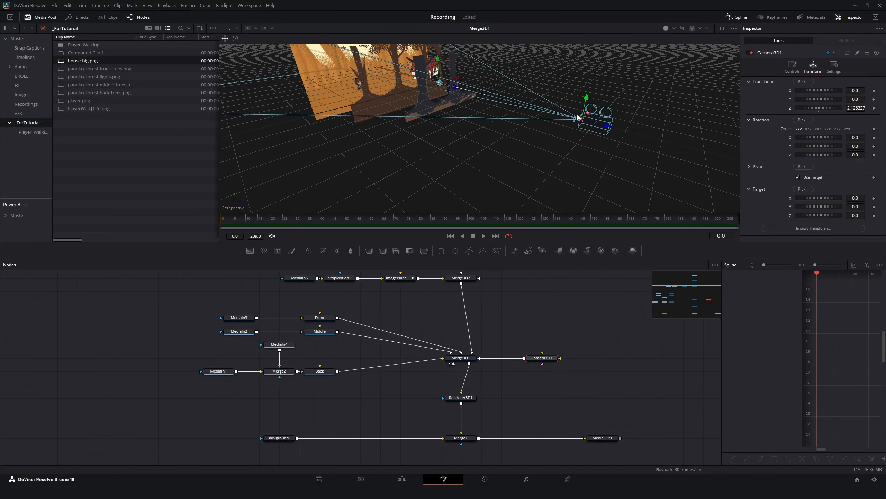
{"action": "left_click_drag", "start_coordinate": [476, 150], "coordinate": [471, 163]}
{"action": "left_click_drag", "start_coordinate": [415, 168], "coordinate": [406, 167]}
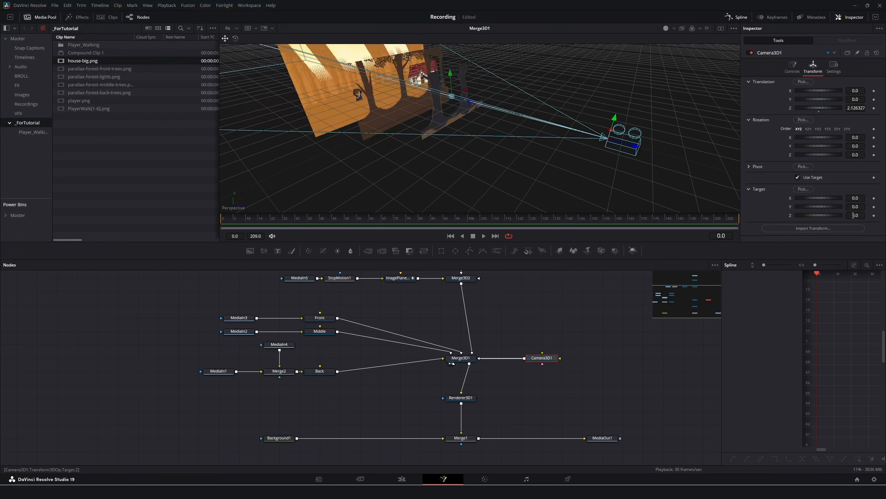
Set the camera target to Z -2.0, X 0.299 and Y -0.165.
{"action": "left_click_drag", "start_coordinate": [855, 215], "coordinate": [801, 215]}
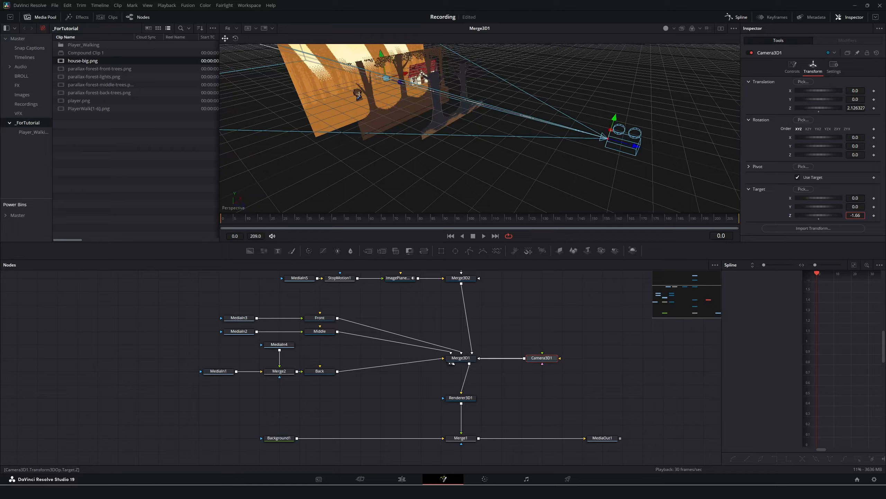
{"action": "type", "text": "-2"}
{"action": "key", "text": "Return"}
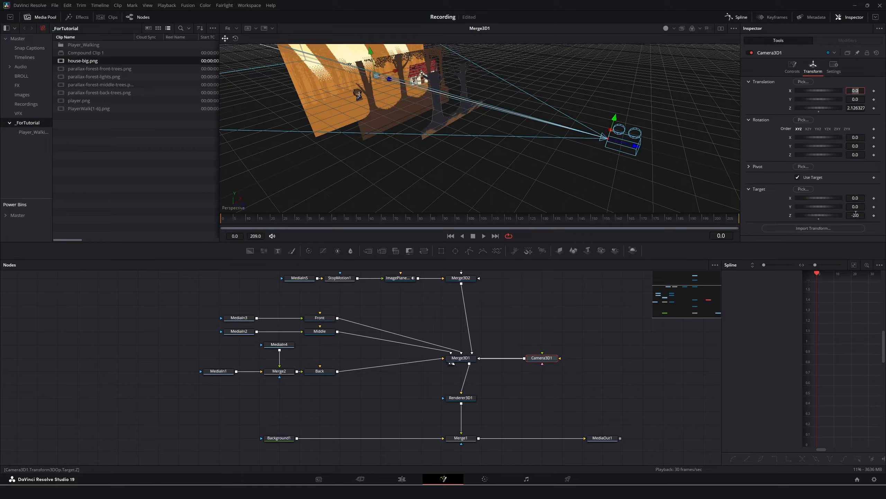
{"action": "left_click_drag", "start_coordinate": [480, 159], "coordinate": [352, 127]}
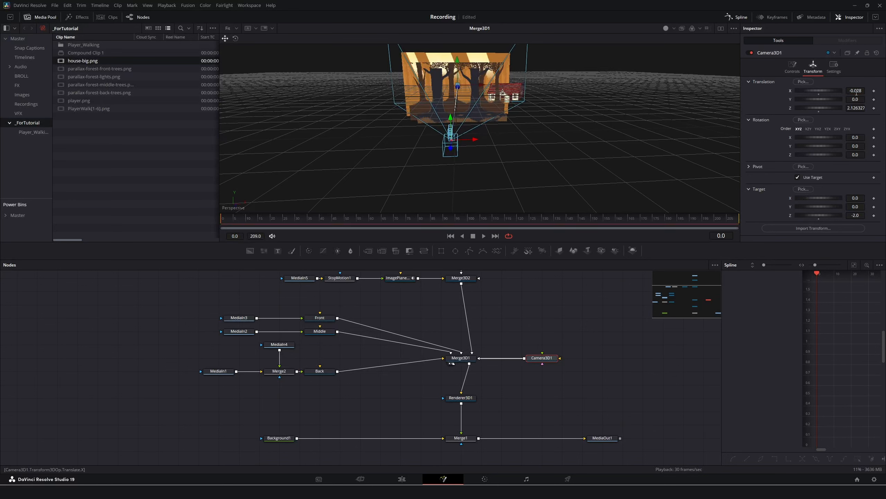
{"action": "mouse_move", "coordinate": [857, 198]}
{"action": "left_mouse_down"}
{"action": "mouse_move", "coordinate": [864, 198]}
{"action": "mouse_move", "coordinate": [851, 207]}
{"action": "left_mouse_up"}
{"action": "left_click_drag", "start_coordinate": [491, 166], "coordinate": [462, 158]}
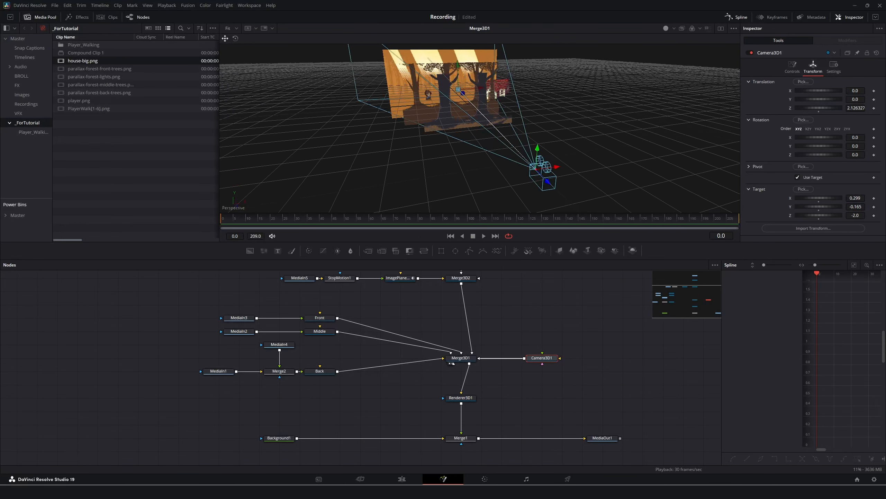
Enable dual viewers and load MediaOut1 into the right viewer.
{"action": "left_click", "coordinate": [721, 29]}
{"action": "left_click", "coordinate": [596, 438]}
{"action": "key", "text": "2"}
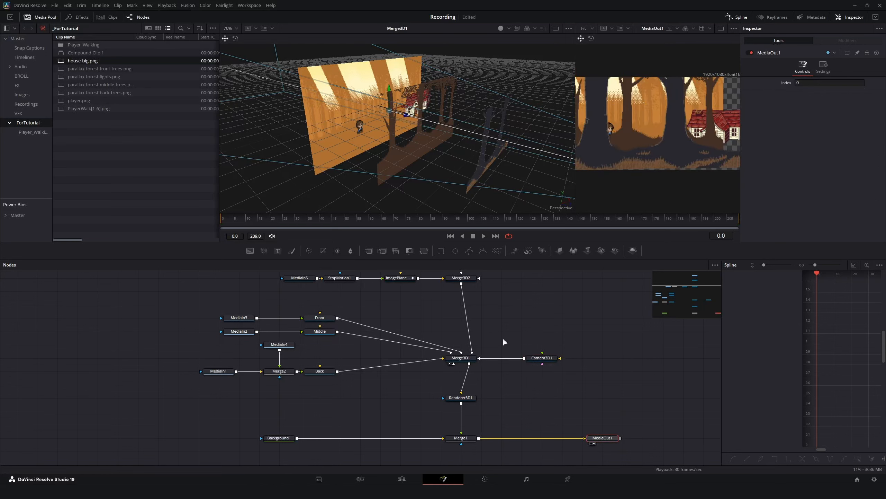
Reset Target Y, set Target X 0.048, and keyframe Target and Translation Z at frame 0.
{"action": "left_click", "coordinate": [542, 357]}
{"action": "double_click", "coordinate": [820, 209]}
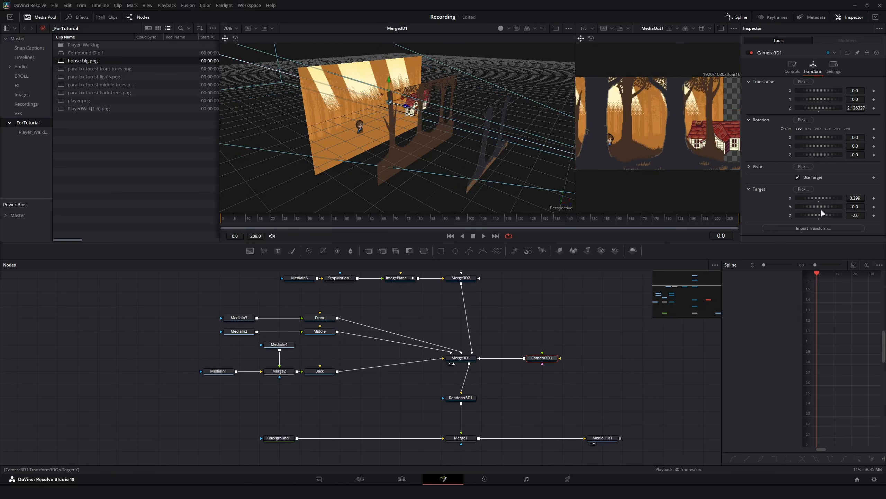
{"action": "left_click_drag", "start_coordinate": [856, 198], "coordinate": [768, 197]}
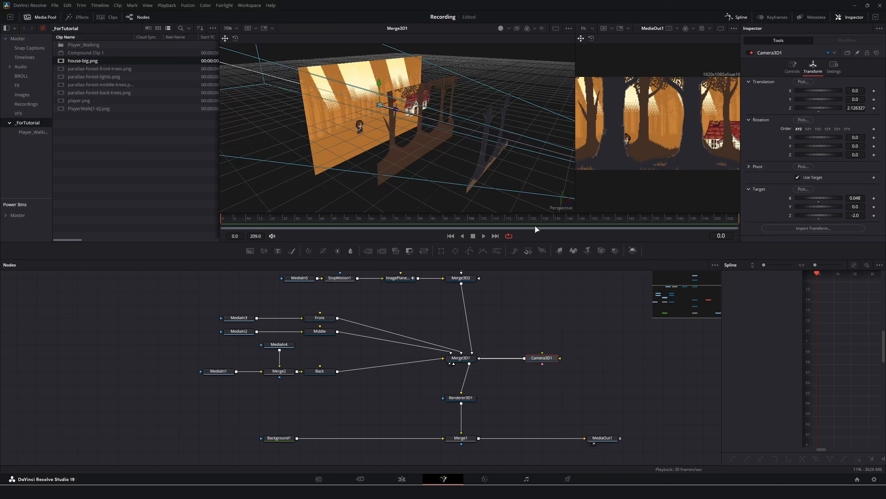
{"action": "left_click", "coordinate": [874, 198]}
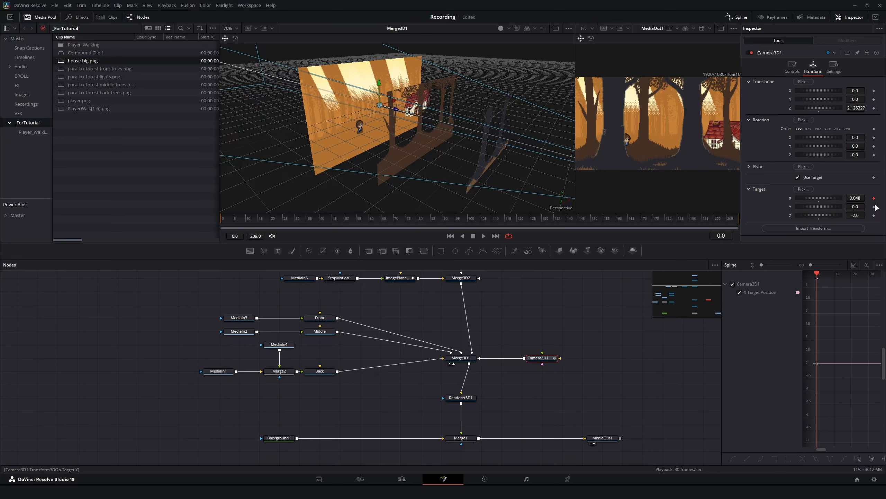
{"action": "left_click", "coordinate": [874, 108]}
At frame 209 set camera Translation Z to 1.226 and Target X to 0.292.
{"action": "left_click_drag", "start_coordinate": [656, 219], "coordinate": [741, 220]}
{"action": "left_click_drag", "start_coordinate": [853, 109], "coordinate": [828, 109]}
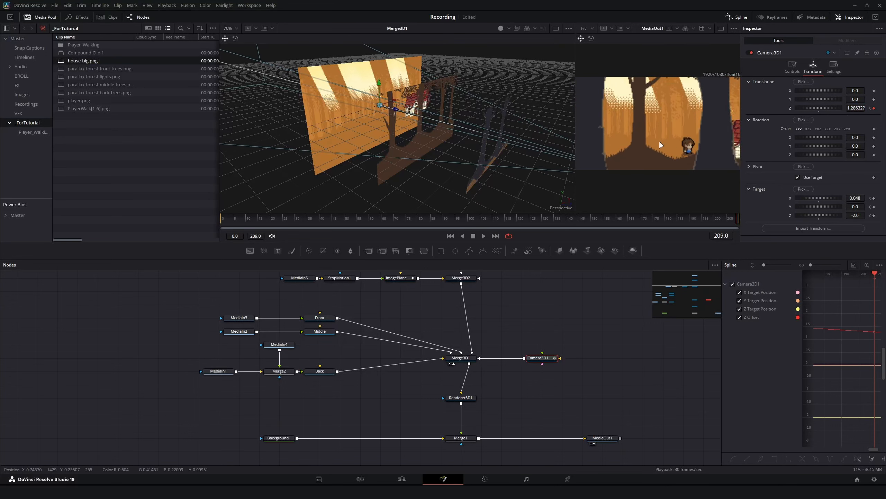
{"action": "left_click_drag", "start_coordinate": [577, 111], "coordinate": [527, 111]}
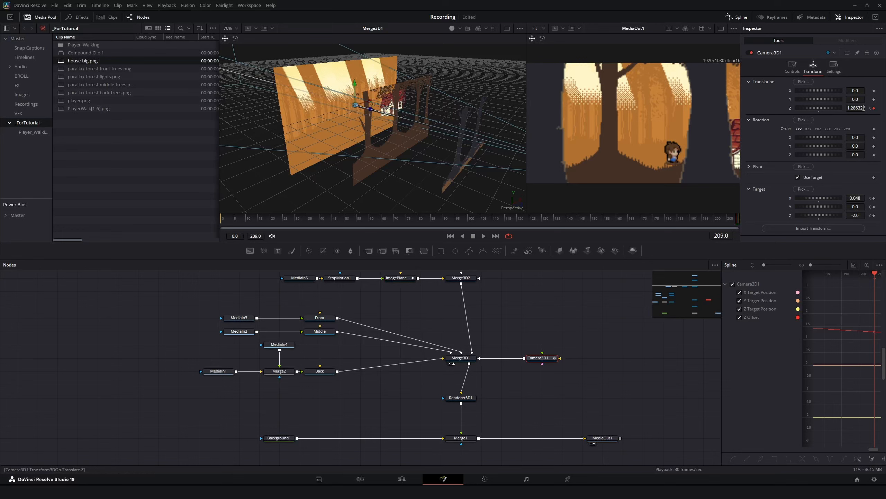
{"action": "left_click_drag", "start_coordinate": [864, 108], "coordinate": [856, 108]}
{"action": "mouse_move", "coordinate": [864, 198]}
{"action": "left_mouse_down"}
{"action": "mouse_move", "coordinate": [885, 198]}
{"action": "mouse_move", "coordinate": [878, 199]}
{"action": "left_mouse_up"}
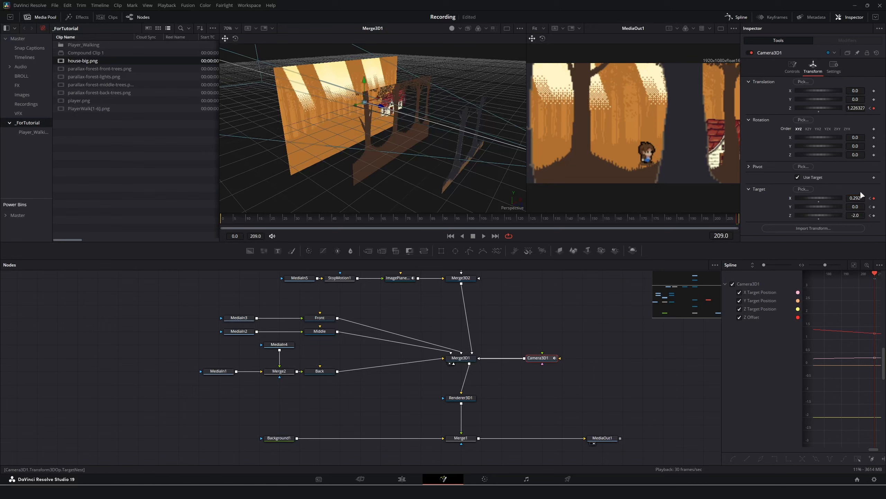
Play the camera push-in from frame 0 and select the Front tree layer.
{"action": "left_click_drag", "start_coordinate": [325, 228], "coordinate": [221, 229]}
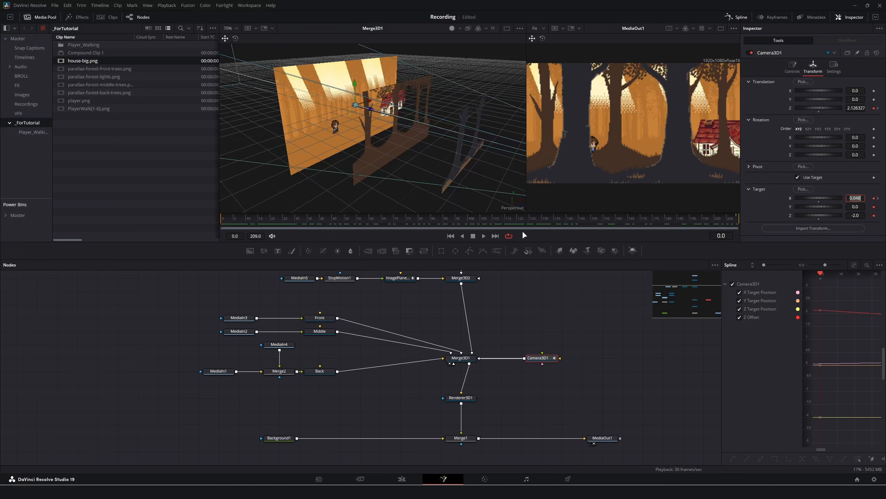
{"action": "key", "text": "space"}
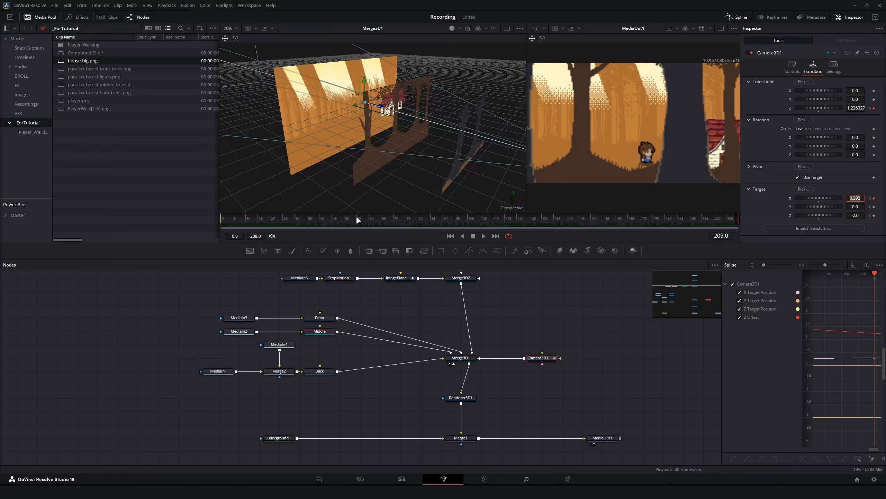
{"action": "left_click_drag", "start_coordinate": [356, 217], "coordinate": [183, 243]}
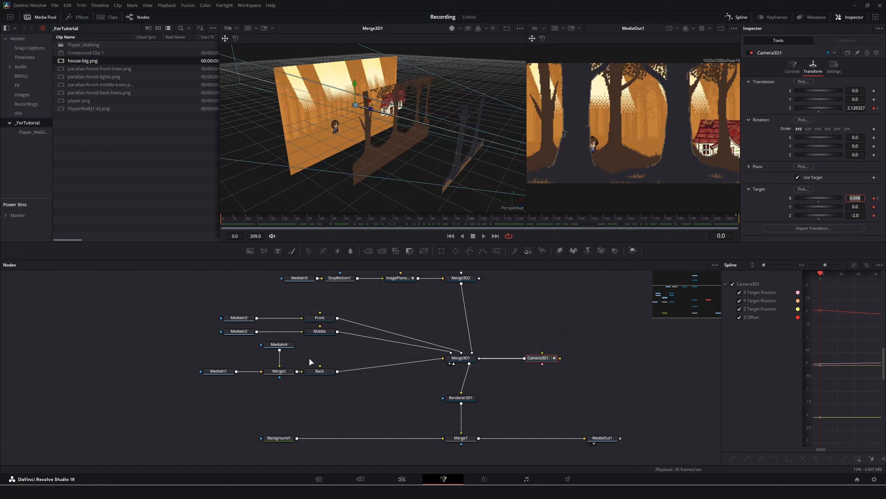
{"action": "left_click", "coordinate": [312, 317]}
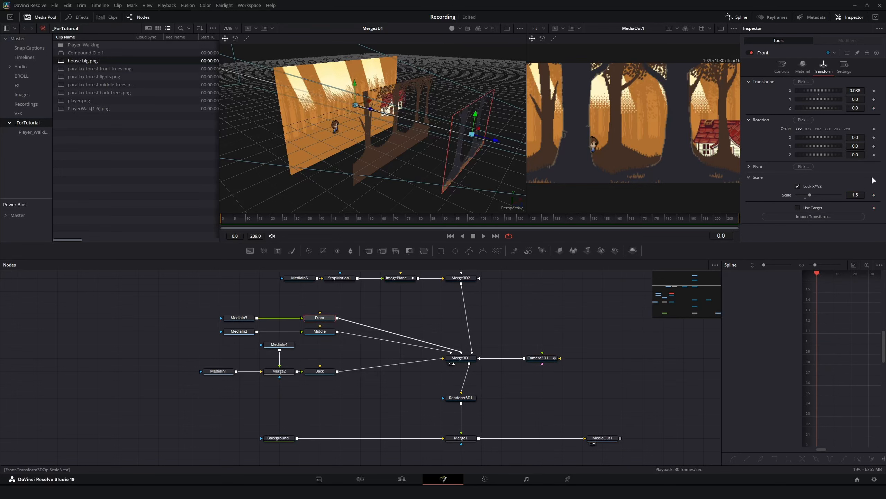
Move the Front trees to X 0.159, Z 0.6, check the parallax, then return to Edit.
{"action": "mouse_move", "coordinate": [854, 109]}
{"action": "left_mouse_down"}
{"action": "mouse_move", "coordinate": [879, 109]}
{"action": "mouse_move", "coordinate": [858, 92]}
{"action": "left_mouse_up"}
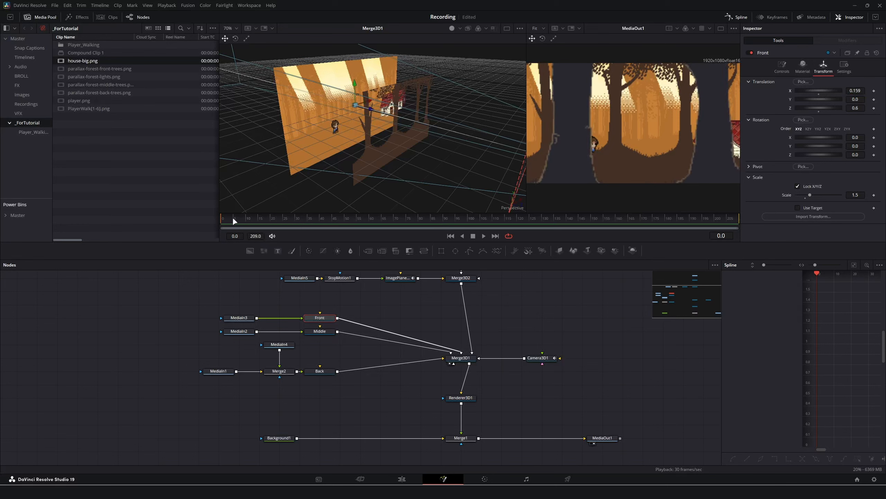
{"action": "left_click_drag", "start_coordinate": [233, 219], "coordinate": [167, 229]}
{"action": "key", "text": "space"}
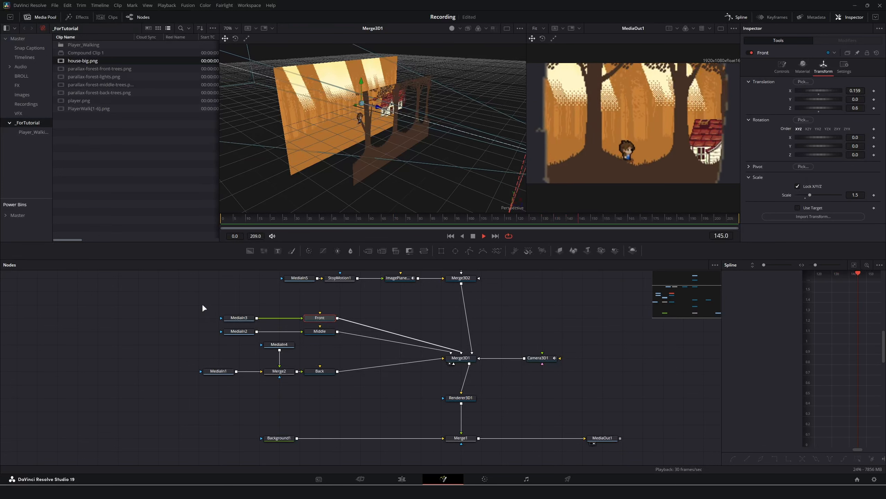
{"action": "key", "text": "space"}
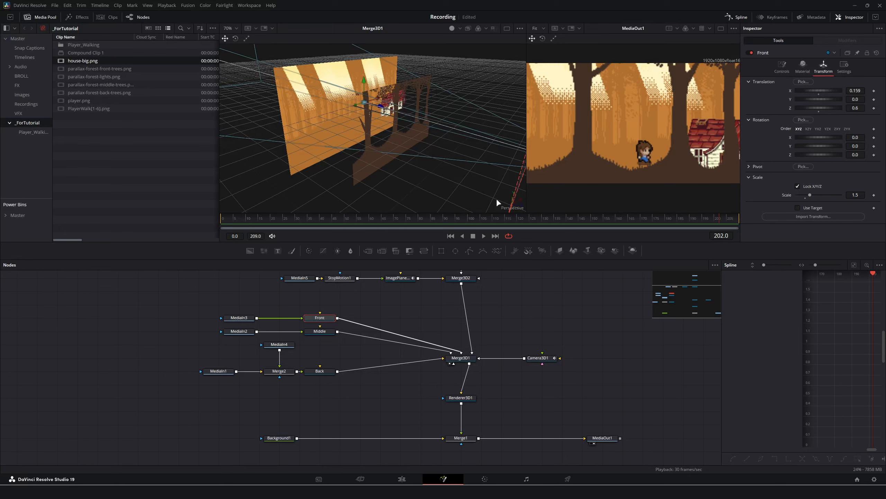
{"action": "left_click_drag", "start_coordinate": [499, 218], "coordinate": [481, 217]}
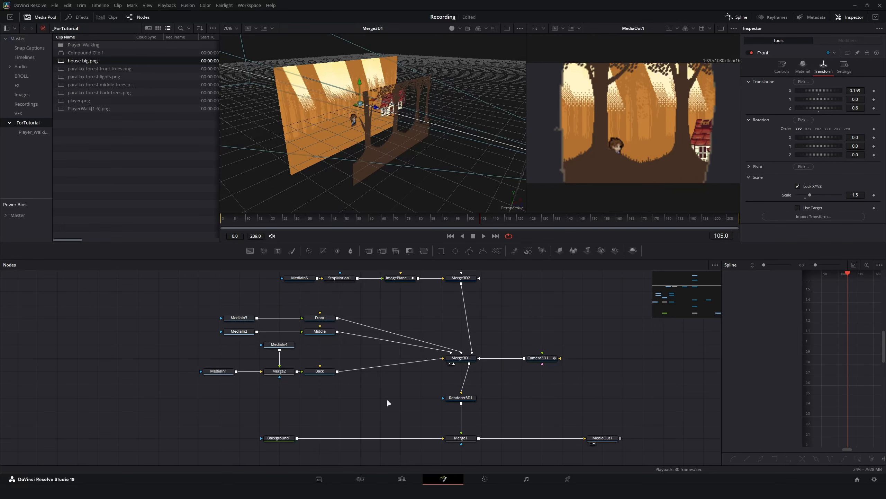
{"action": "left_click", "coordinate": [412, 481]}
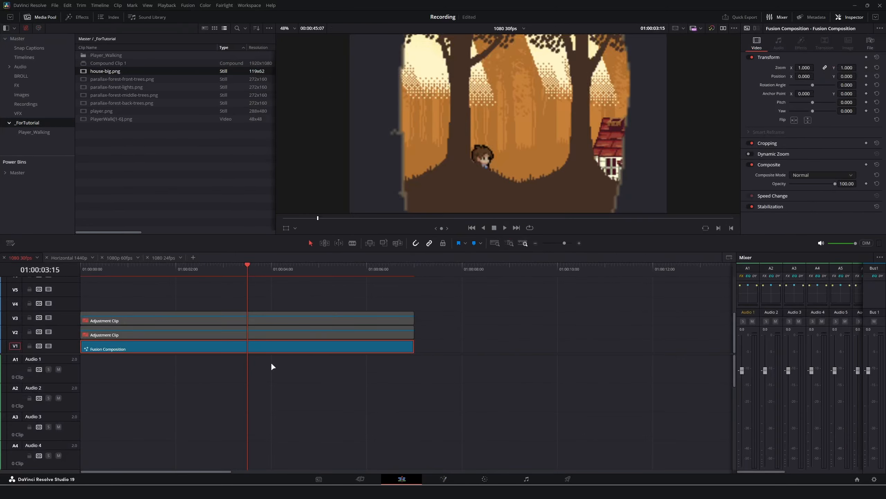
Enable the V2 adjustment clip with D and switch to the Color page.
{"action": "left_click", "coordinate": [171, 335]}
{"action": "key", "text": "Home"}
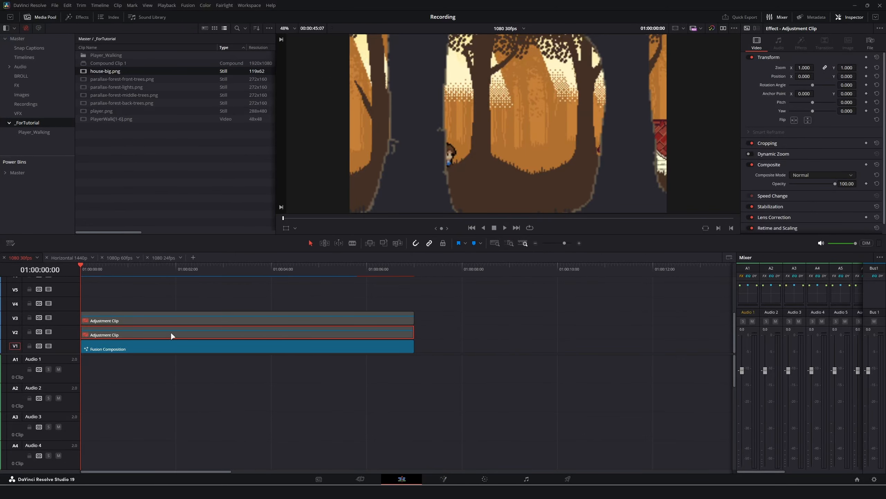
{"action": "key", "text": "d"}
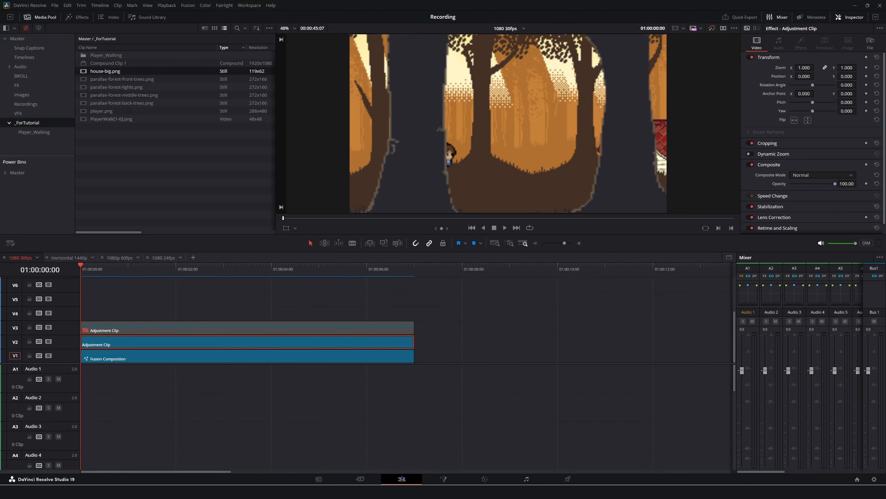
{"action": "left_click", "coordinate": [488, 478]}
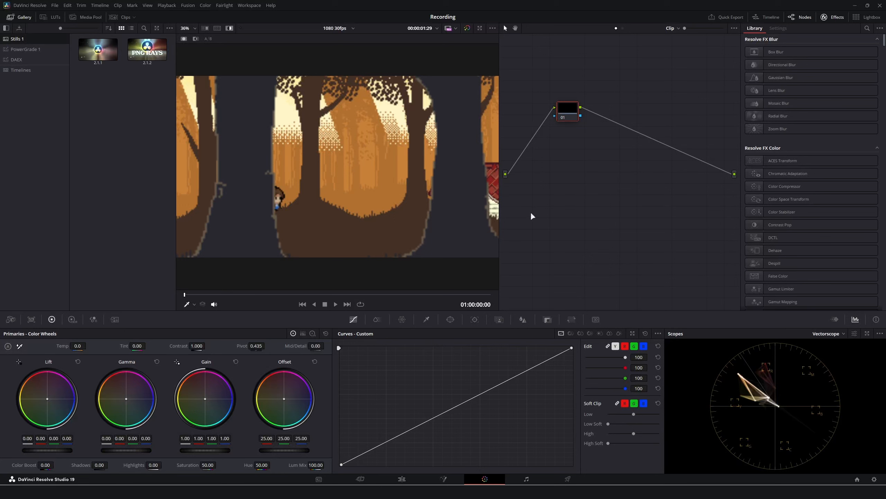
Add serial nodes 02 and 03 after node 01.
{"action": "right_click", "coordinate": [569, 112]}
{"action": "mouse_move", "coordinate": [614, 141]}
{"action": "left_click", "coordinate": [673, 143]}
{"action": "right_click", "coordinate": [612, 121]}
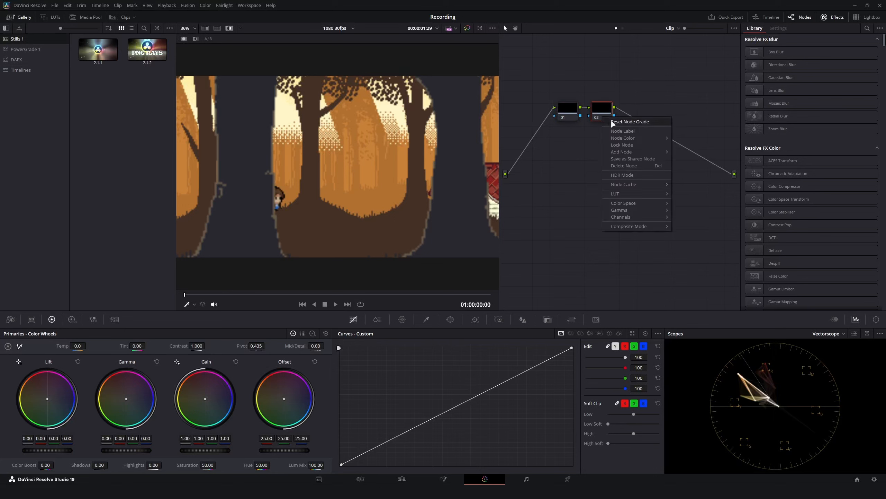
{"action": "mouse_move", "coordinate": [642, 152]}
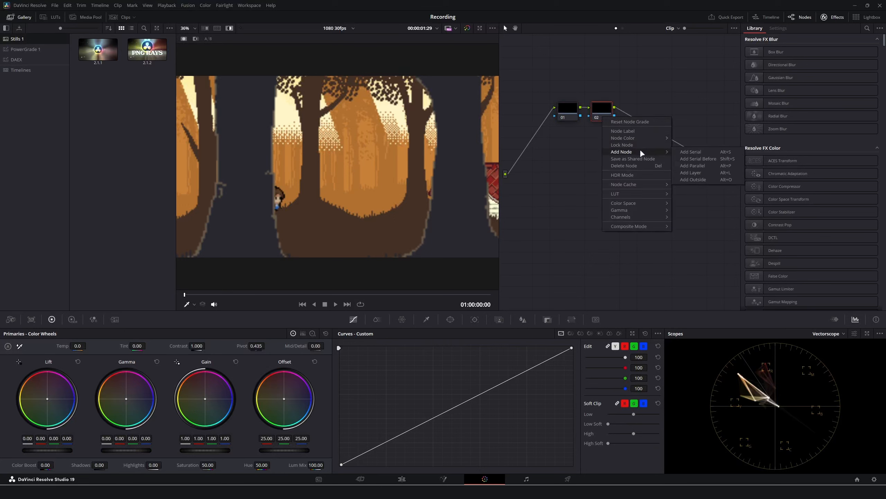
{"action": "left_click", "coordinate": [685, 151]}
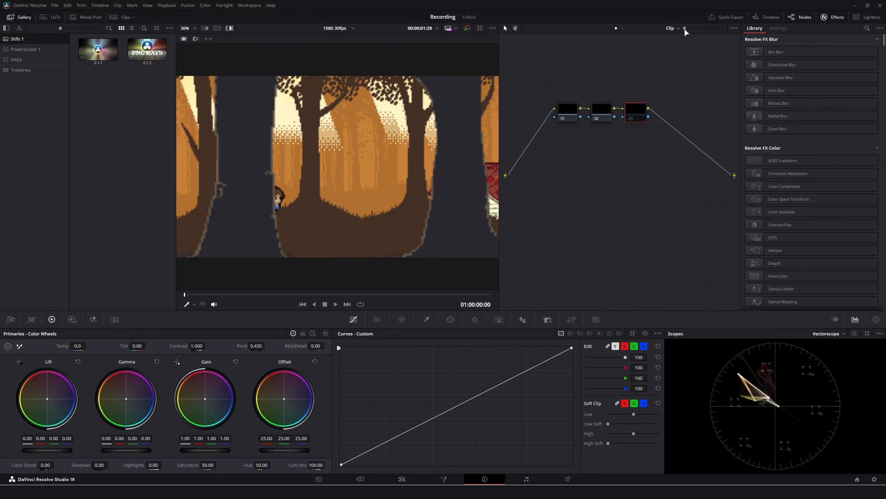
{"action": "left_click_drag", "start_coordinate": [684, 29], "coordinate": [688, 29]}
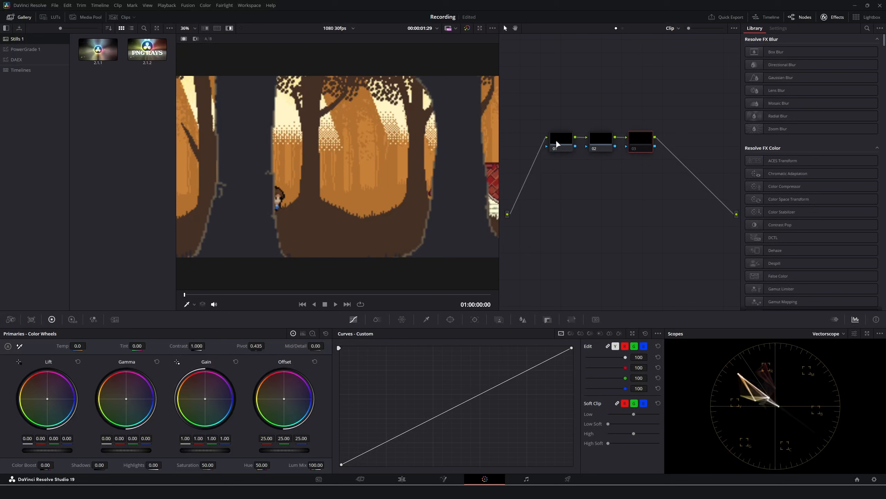
Bend node 01's custom curve into a contrast S-curve.
{"action": "left_click", "coordinate": [558, 144]}
{"action": "left_click_drag", "start_coordinate": [393, 442], "coordinate": [403, 445]}
{"action": "left_click_drag", "start_coordinate": [522, 375], "coordinate": [508, 370]}
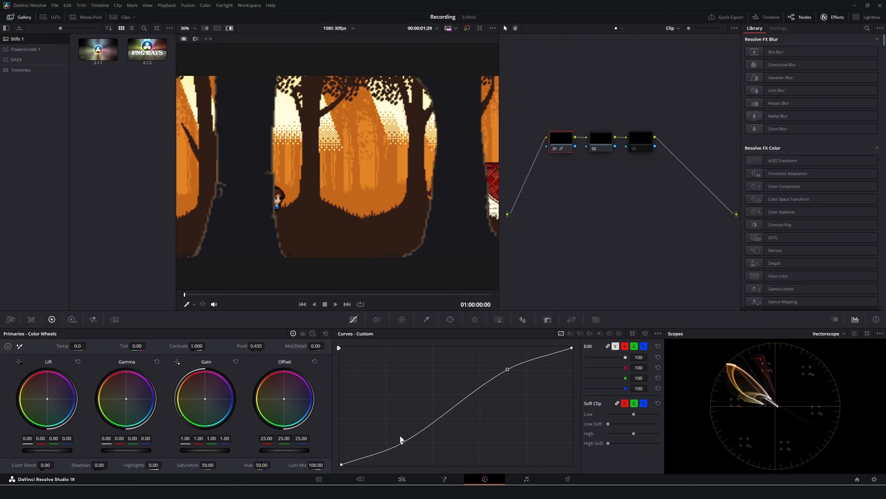
{"action": "left_click_drag", "start_coordinate": [403, 446], "coordinate": [404, 448]}
Tint node 02's Offset toward blue (18.60, 25.08, 34.61), then select node 03.
{"action": "left_click", "coordinate": [595, 142]}
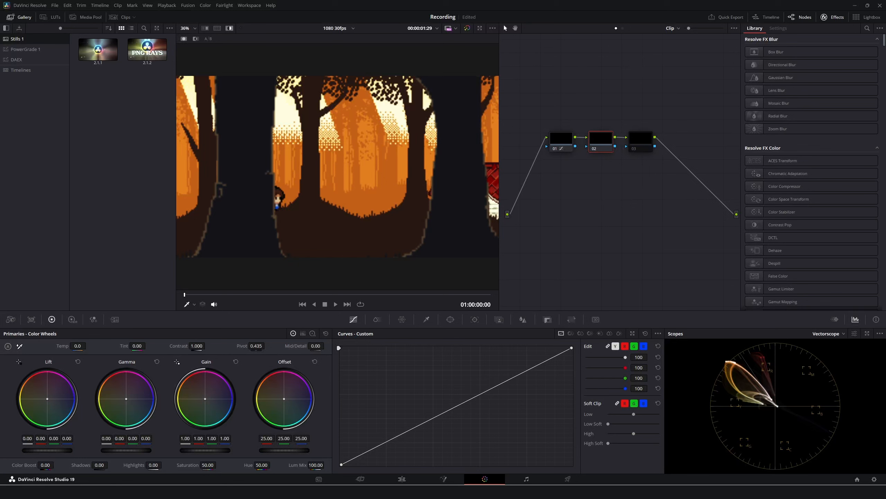
{"action": "left_click_drag", "start_coordinate": [284, 398], "coordinate": [288, 401]}
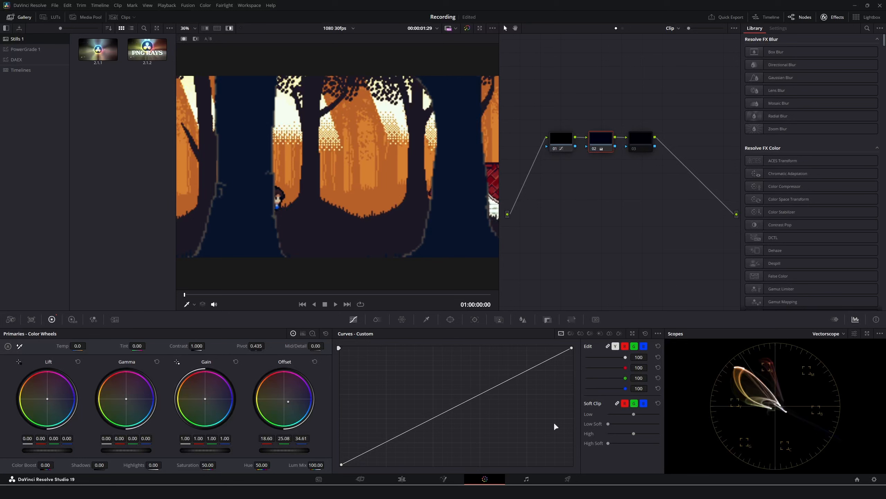
{"action": "left_click", "coordinate": [649, 139]}
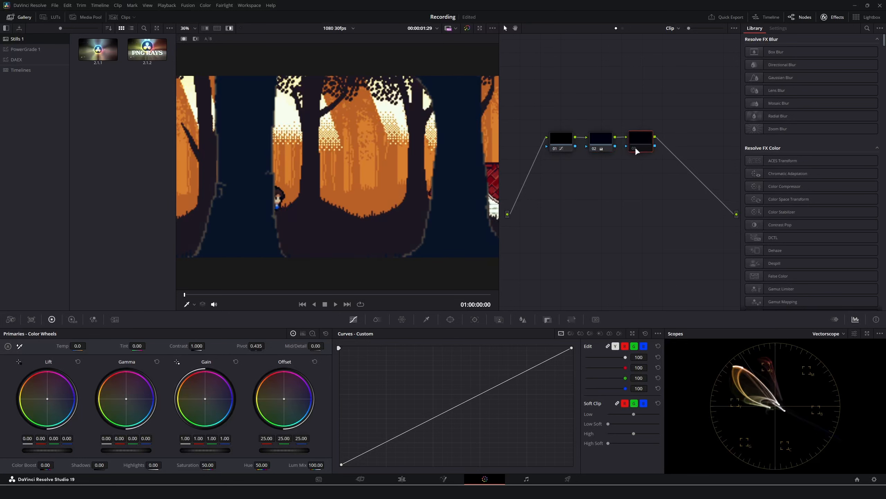
Find Glow in the Effects Library and apply it to node 03.
{"action": "left_click", "coordinate": [867, 28]}
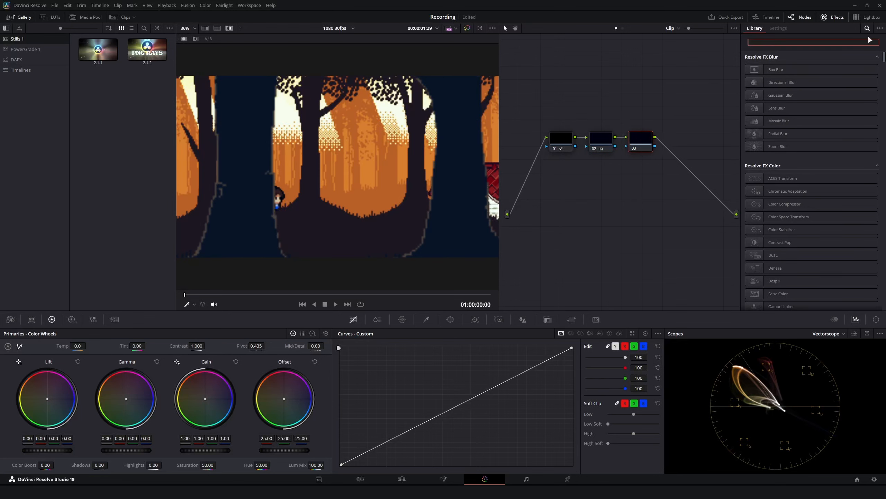
{"action": "type", "text": "glow"}
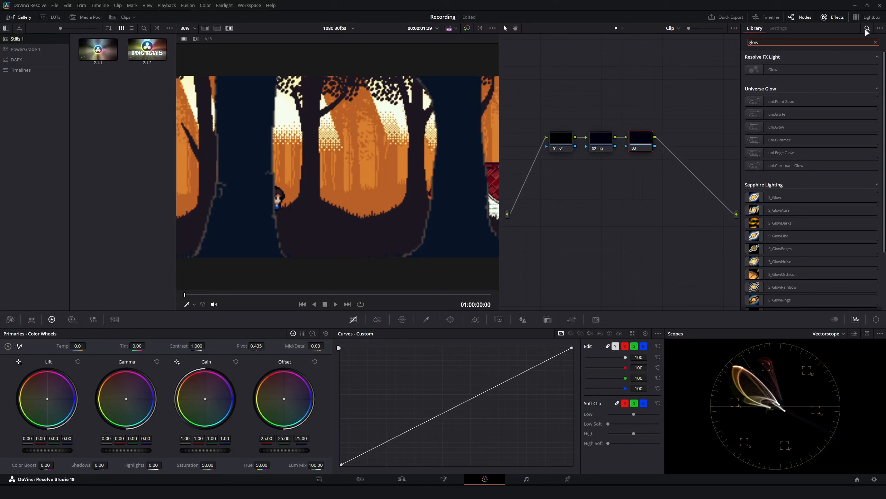
{"action": "double_click", "coordinate": [777, 69]}
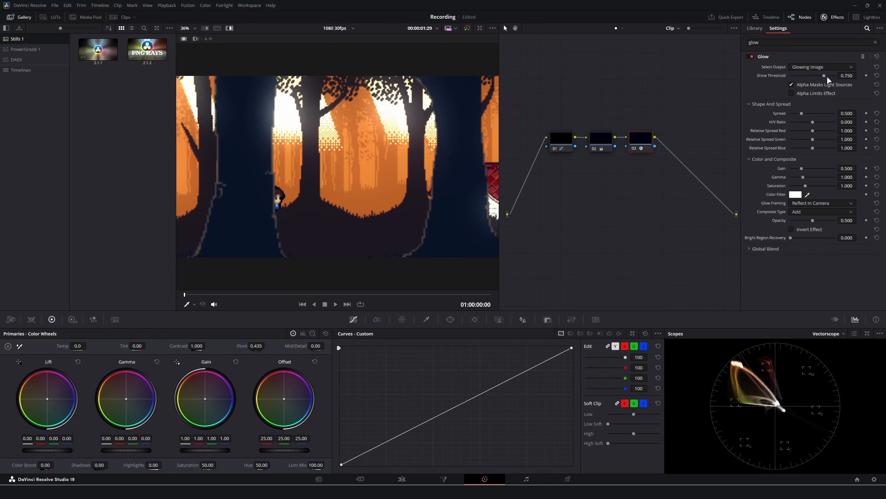
Lower the Glow's shine threshold, spread and gain (gain 0.365), then return to the Edit page.
{"action": "left_click_drag", "start_coordinate": [825, 76], "coordinate": [796, 79]}
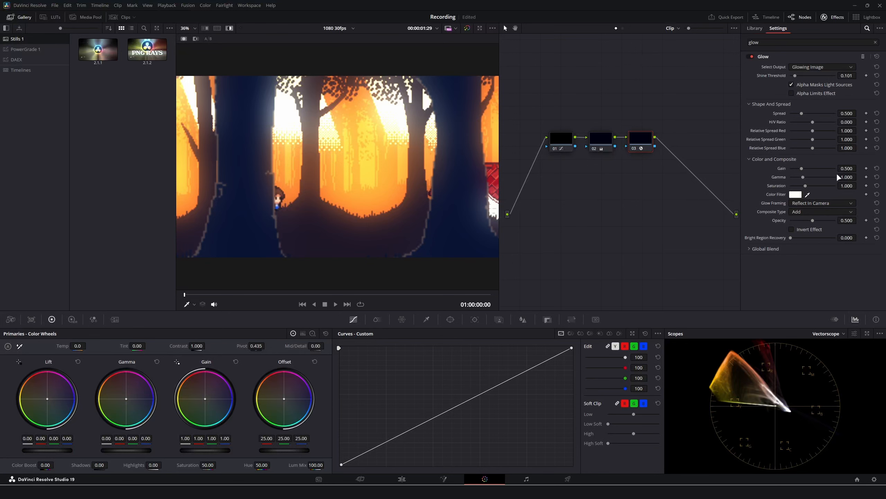
{"action": "left_click_drag", "start_coordinate": [801, 114], "coordinate": [826, 123]}
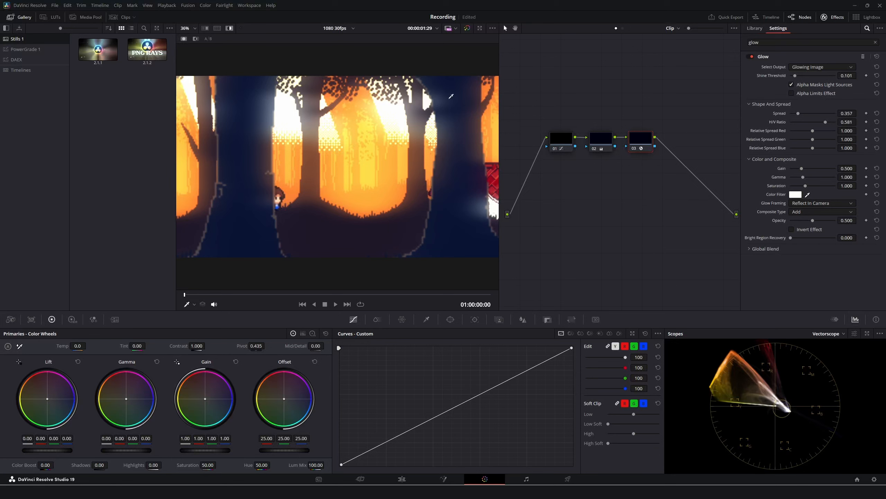
{"action": "left_click_drag", "start_coordinate": [801, 169], "coordinate": [851, 168]}
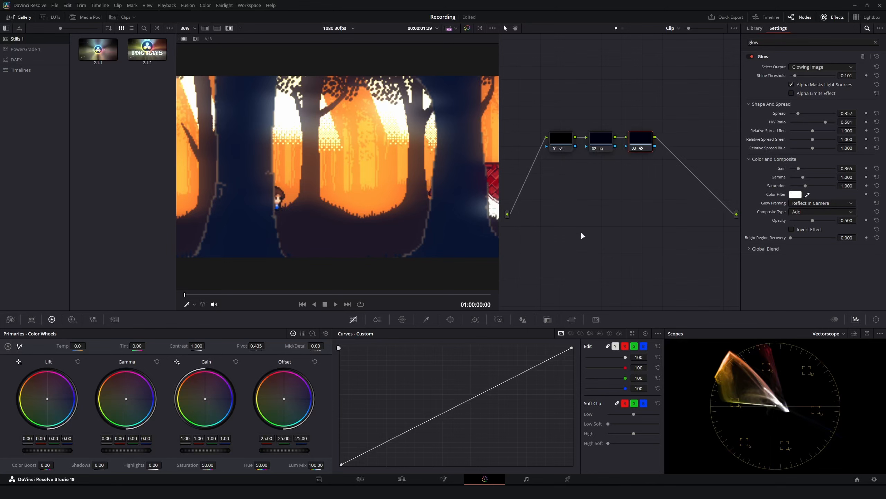
{"action": "key", "text": "shift+4"}
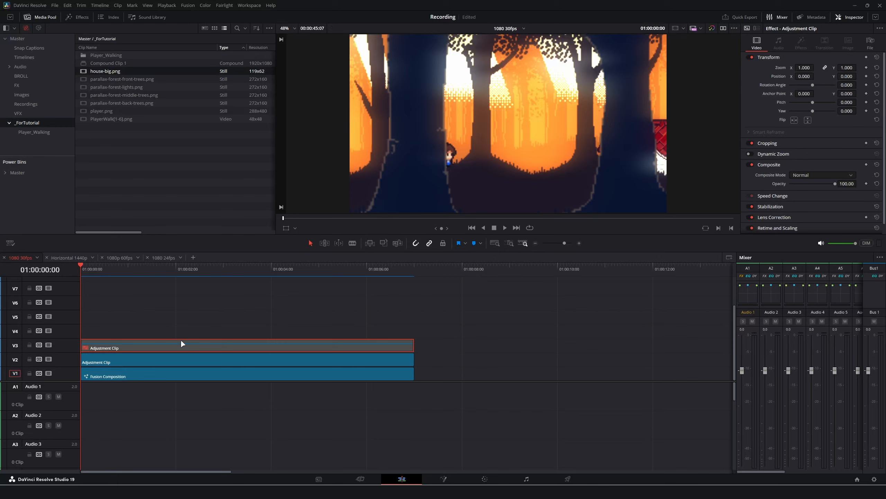
Enable the V3 adjustment clip, save the project, and open the V3 clip on the Fusion page.
{"action": "key", "text": "d"}
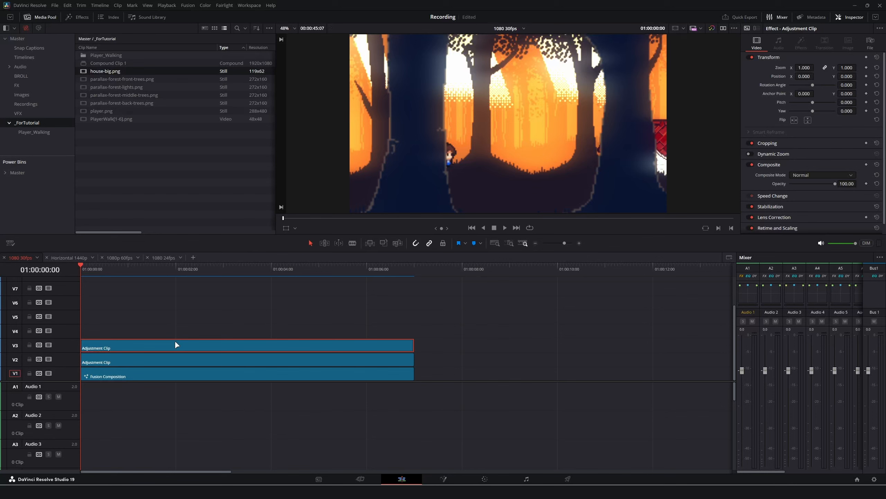
{"action": "key", "text": "ctrl+s"}
{"action": "left_click", "coordinate": [146, 375]}
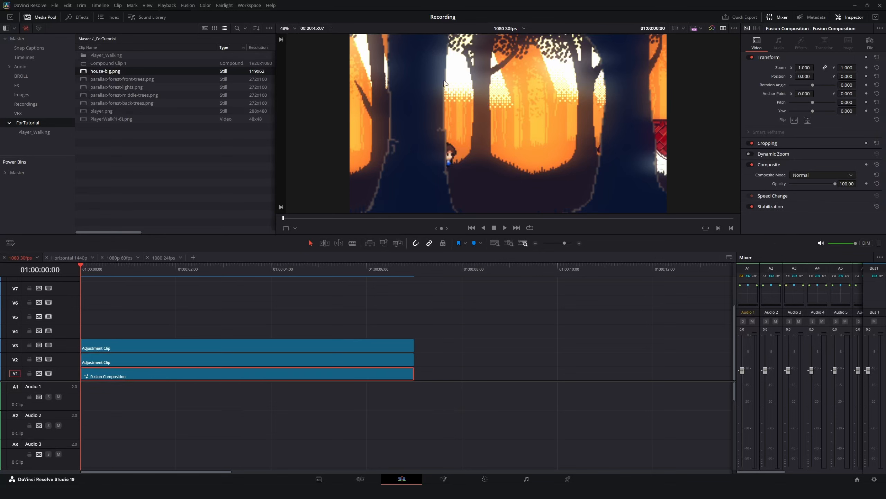
{"action": "left_click", "coordinate": [120, 360]}
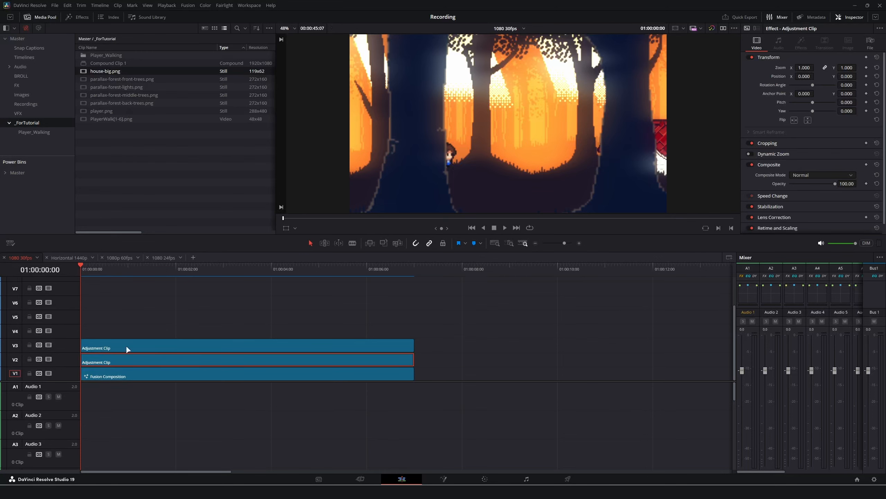
{"action": "left_click", "coordinate": [142, 347]}
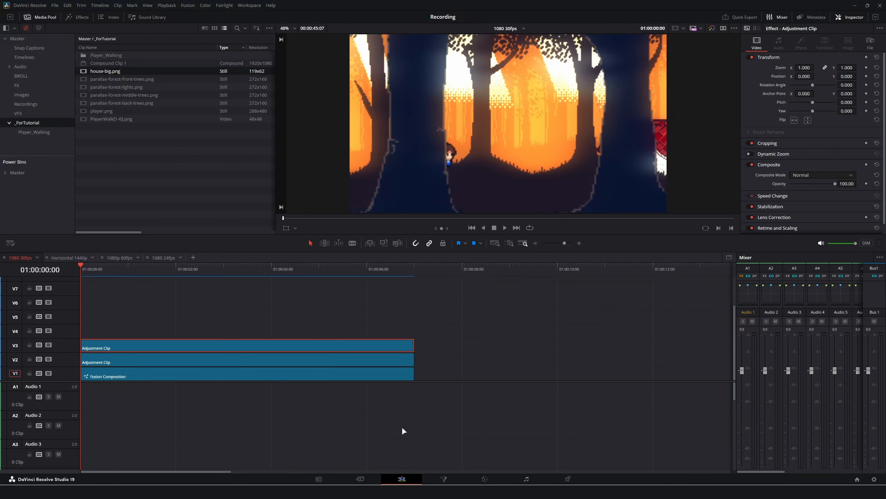
{"action": "left_click", "coordinate": [450, 480]}
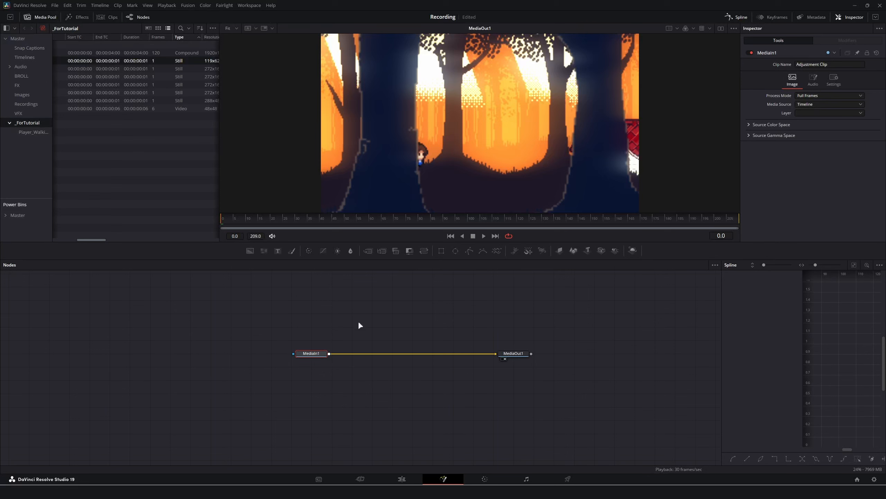
Add a MilloVHS node to the composition via tool search for 'mill'.
{"action": "key", "text": "shift+space"}
{"action": "type", "text": "mil"}
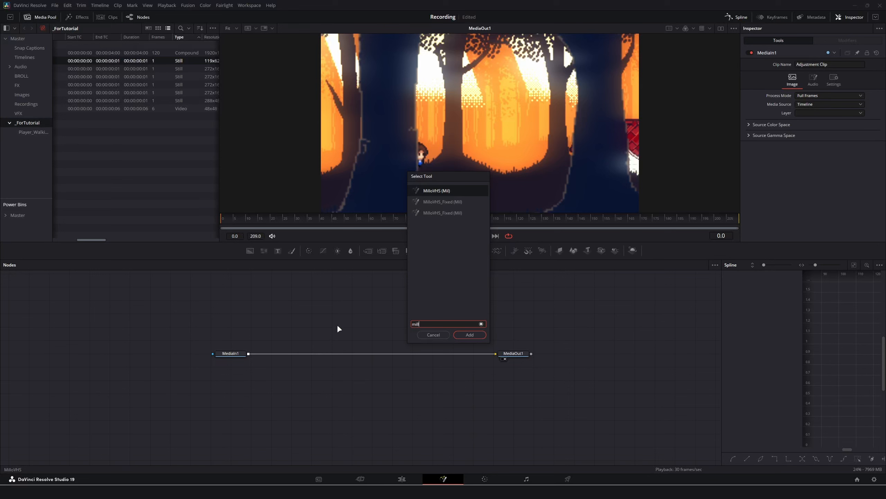
{"action": "type", "text": "l"}
{"action": "key", "text": "Return"}
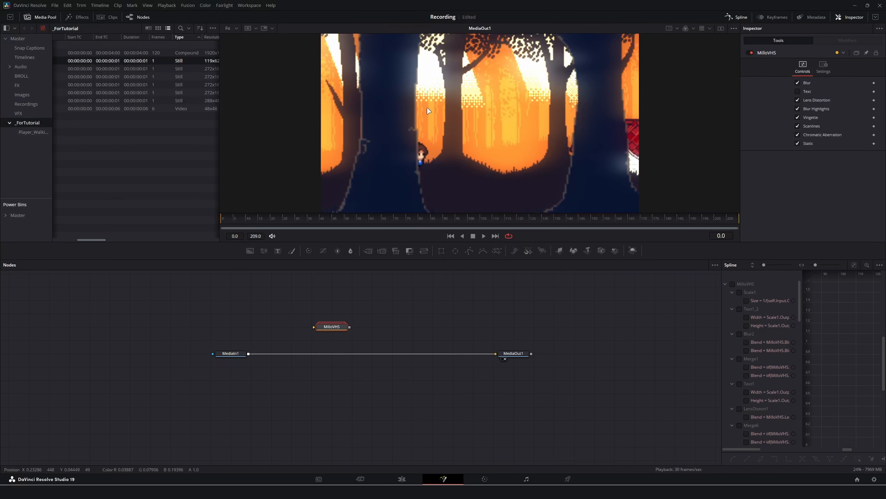
Go to Workspace > Scripts > Reactor in the menu.
{"action": "left_click", "coordinate": [249, 5]}
{"action": "mouse_move", "coordinate": [295, 225]}
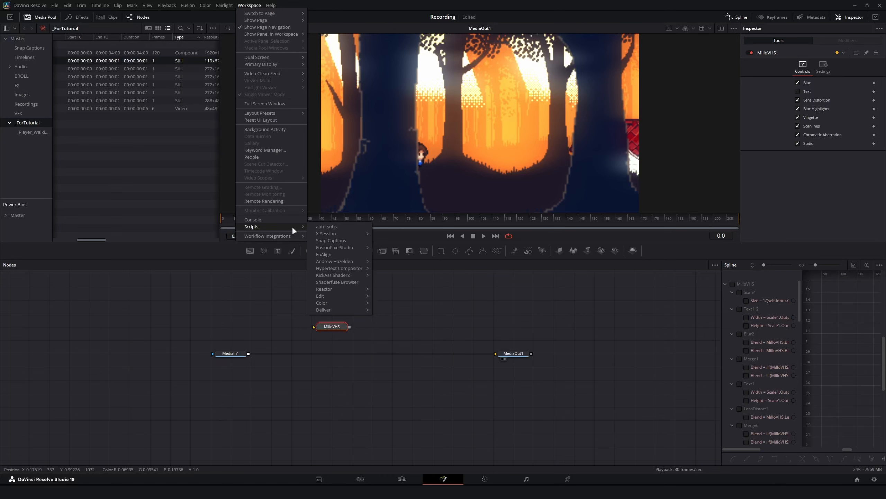
{"action": "mouse_move", "coordinate": [338, 289]}
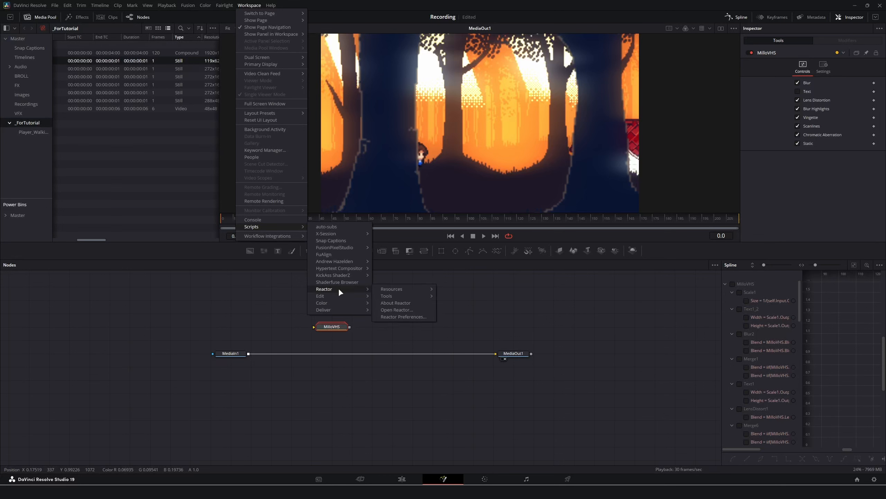